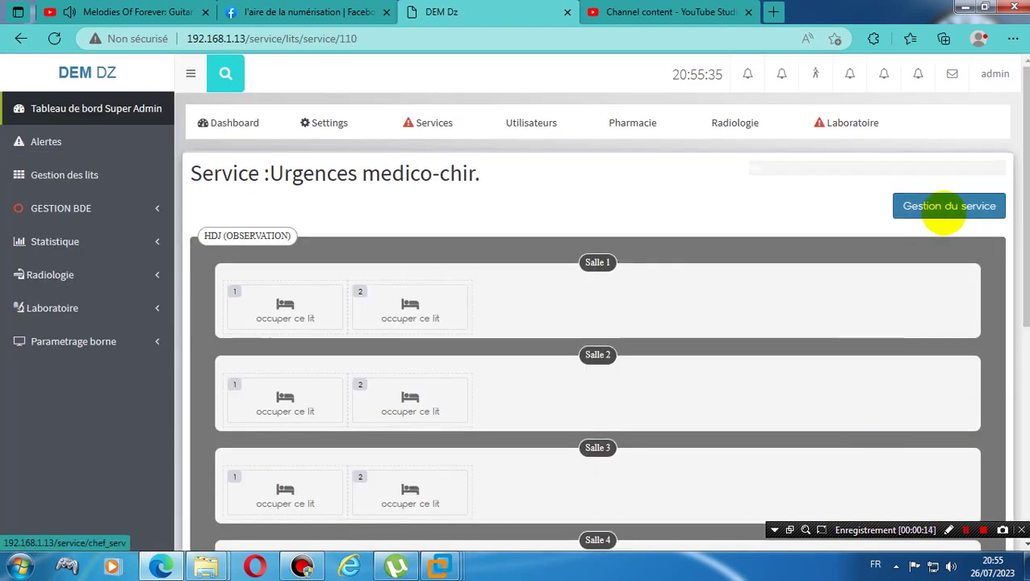
pyautogui.click(947, 209)
pyautogui.click(344, 194)
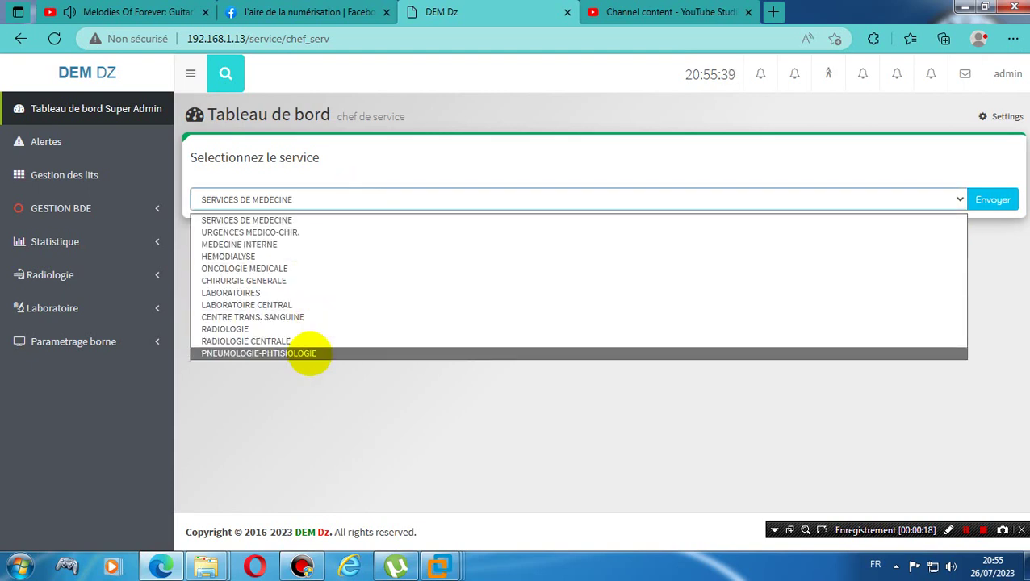
pyautogui.click(480, 450)
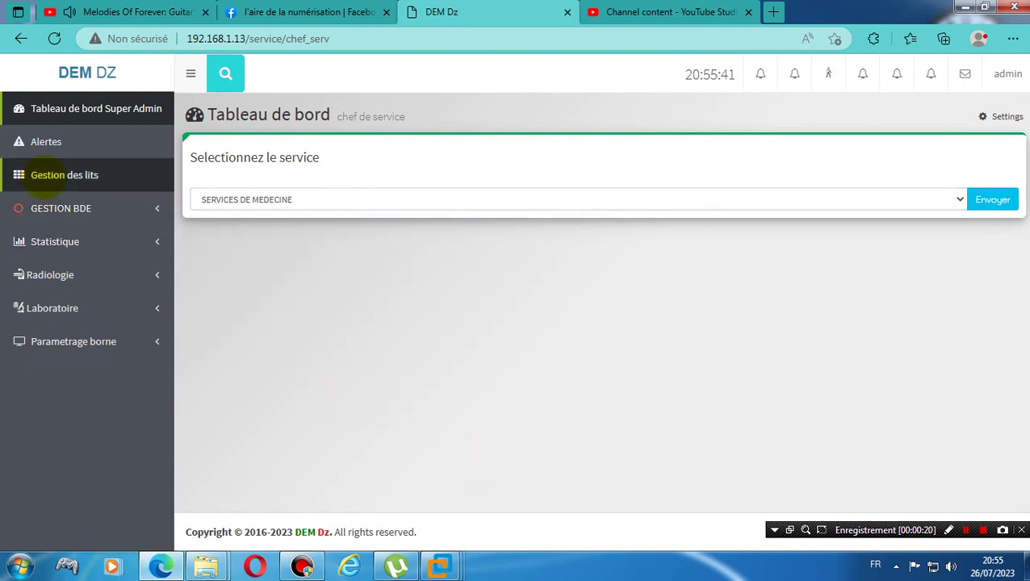
pyautogui.click(41, 175)
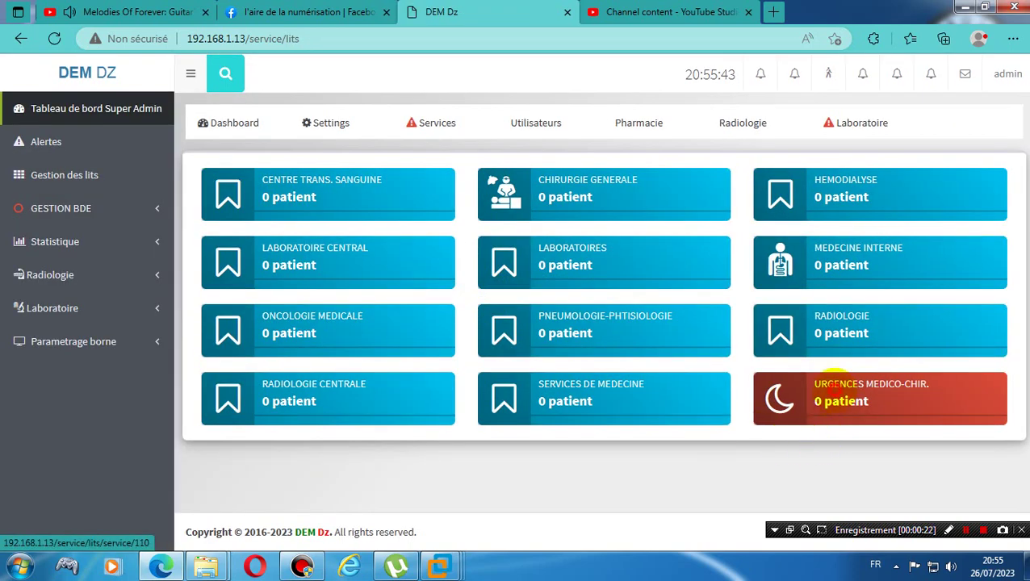
pyautogui.click(837, 396)
# Open the service head's dashboard for the URGENCES MEDICO-CHIR. service from its service management option.
pyautogui.click(917, 204)
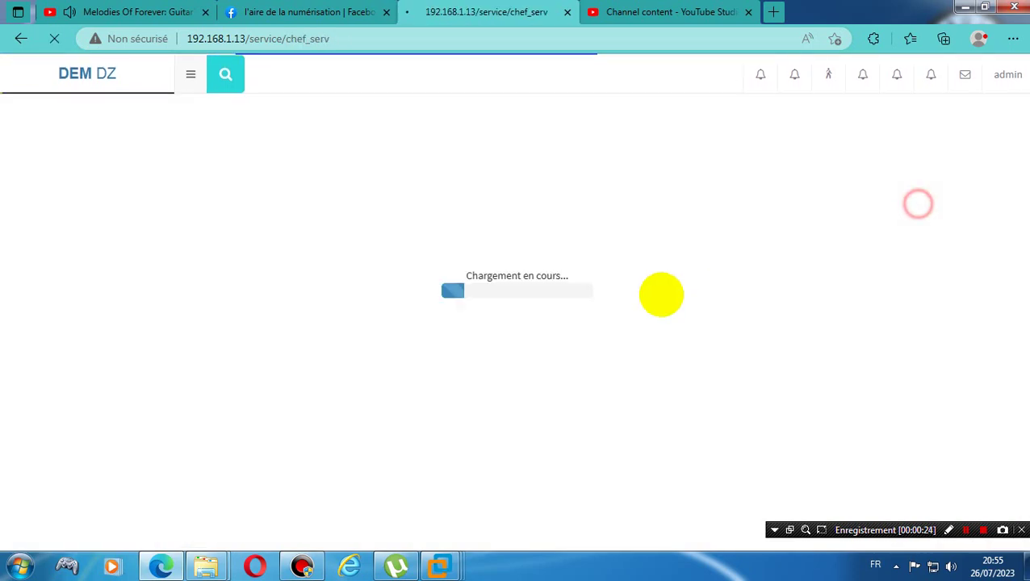
pyautogui.click(336, 195)
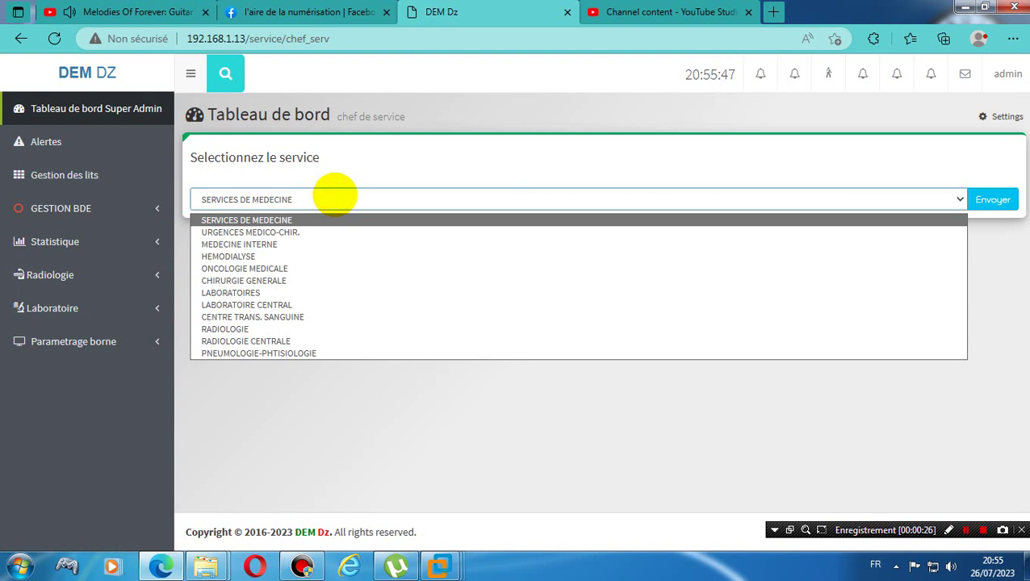
pyautogui.click(318, 231)
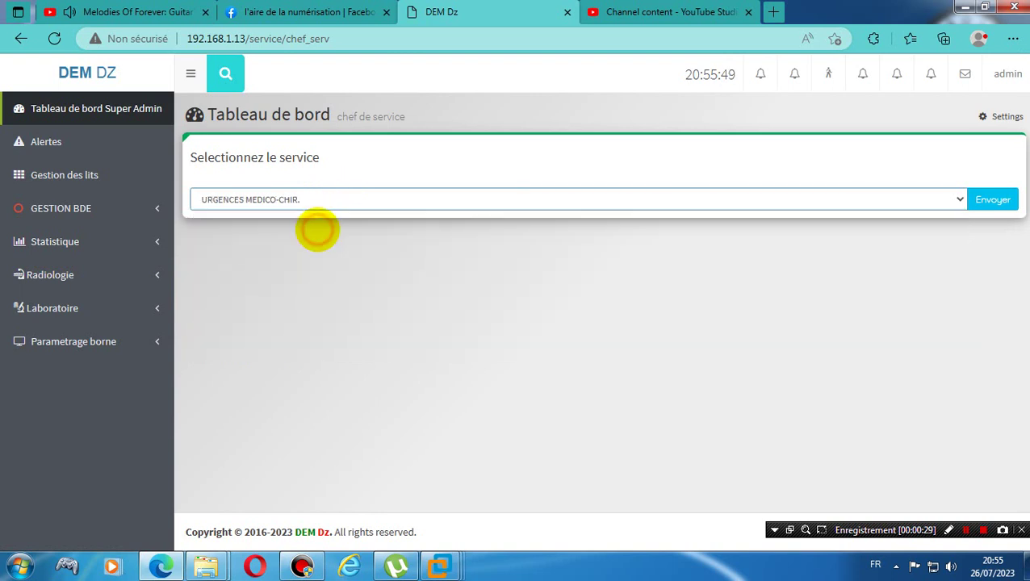
pyautogui.click(992, 200)
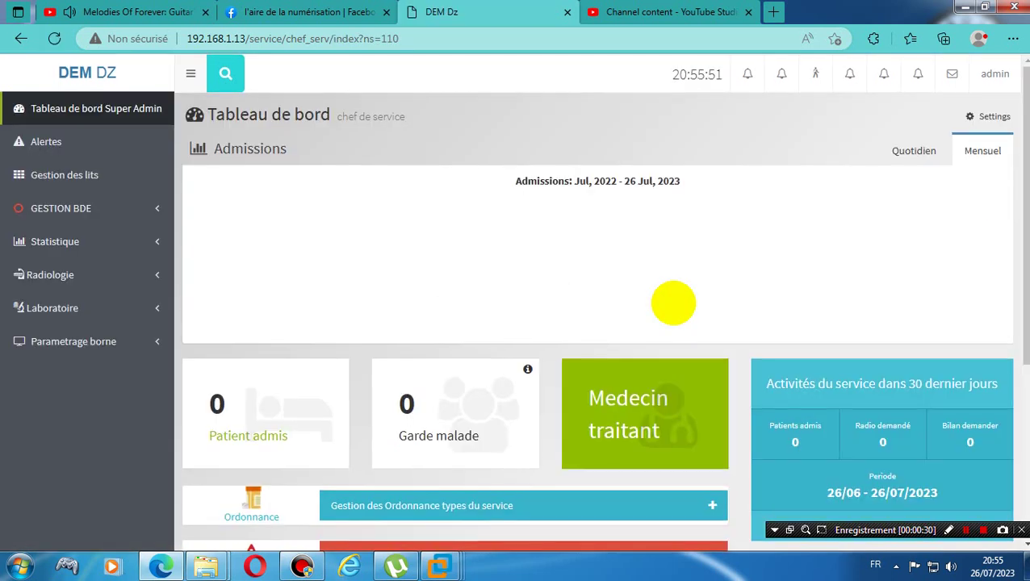
# Go to the service's list of abbreviated acts and open the form for adding an abbreviation.
pyautogui.scroll(-4, 673, 303)
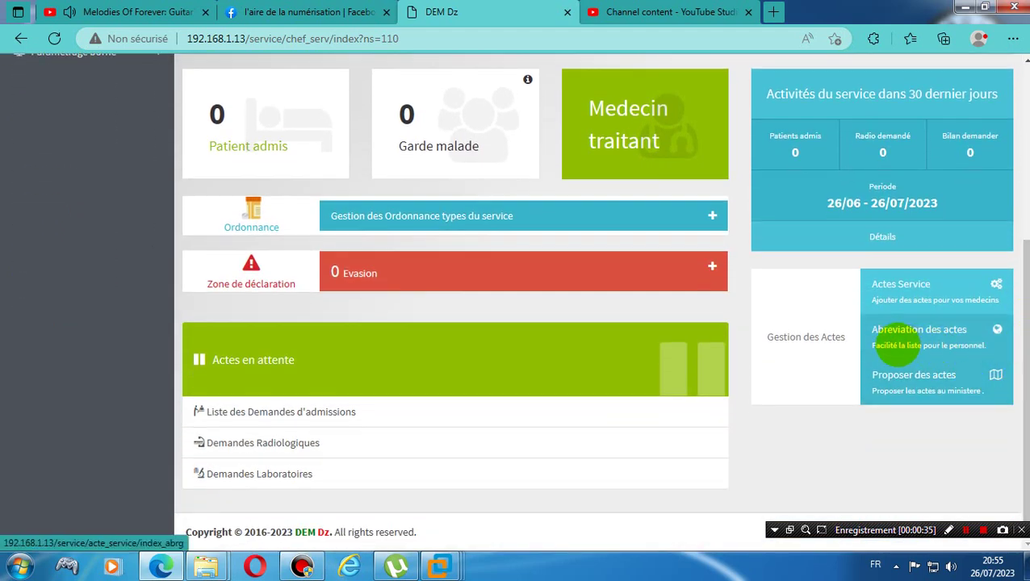
pyautogui.click(896, 339)
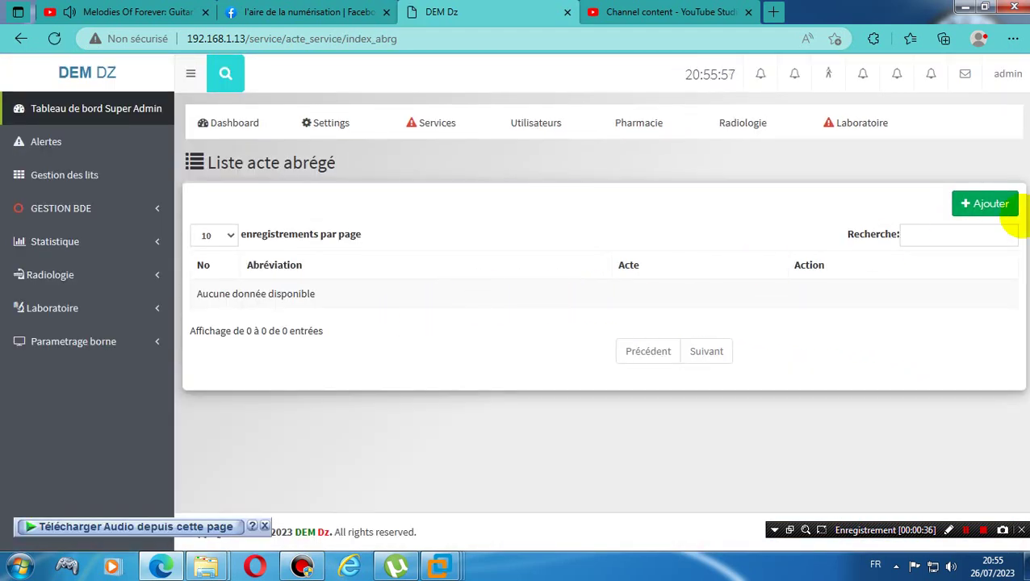
pyautogui.click(985, 204)
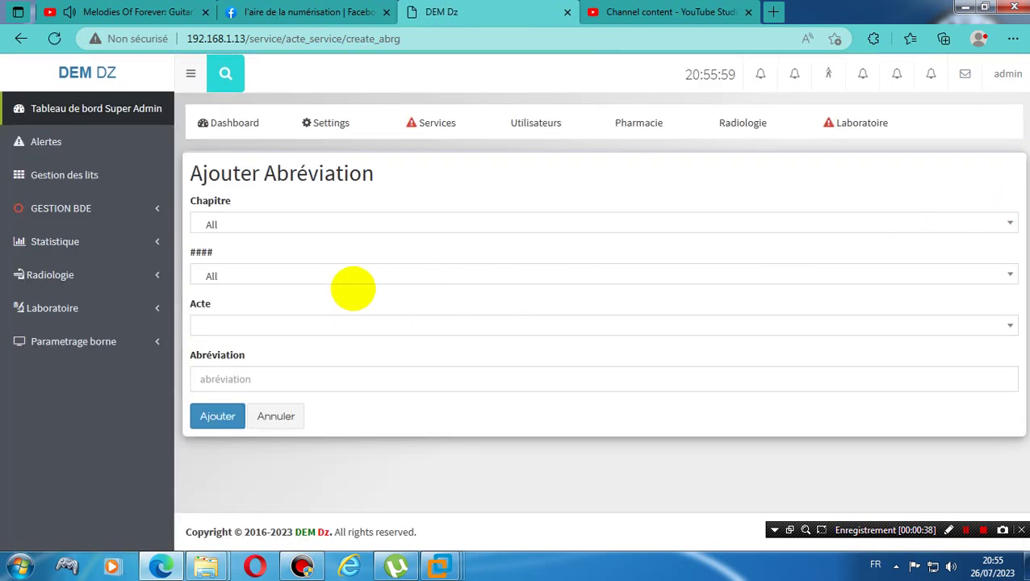
# Filter the acts by the category "Actes pratiqués par l'Infirmier".
pyautogui.click(314, 275)
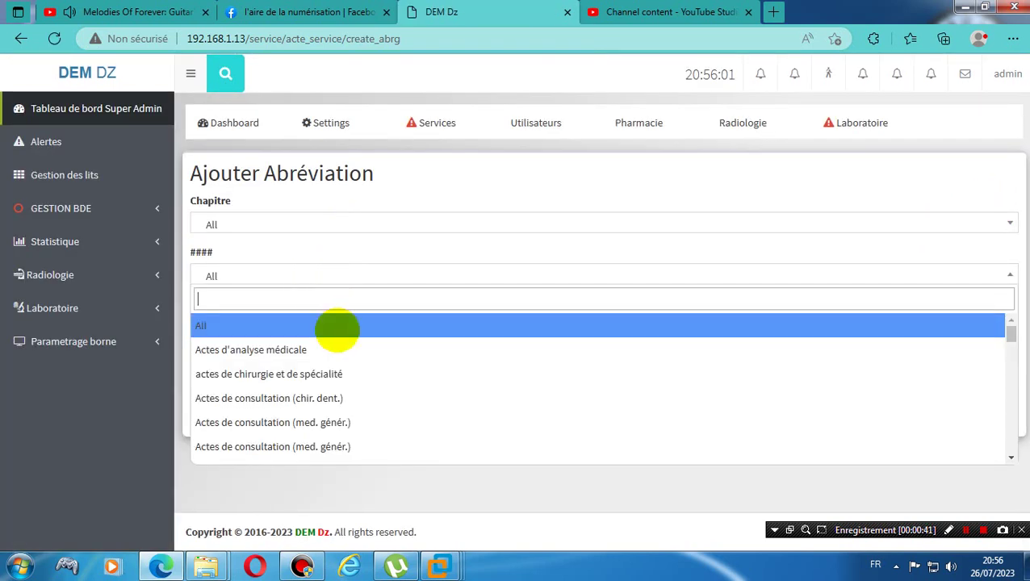
pyautogui.write('in')
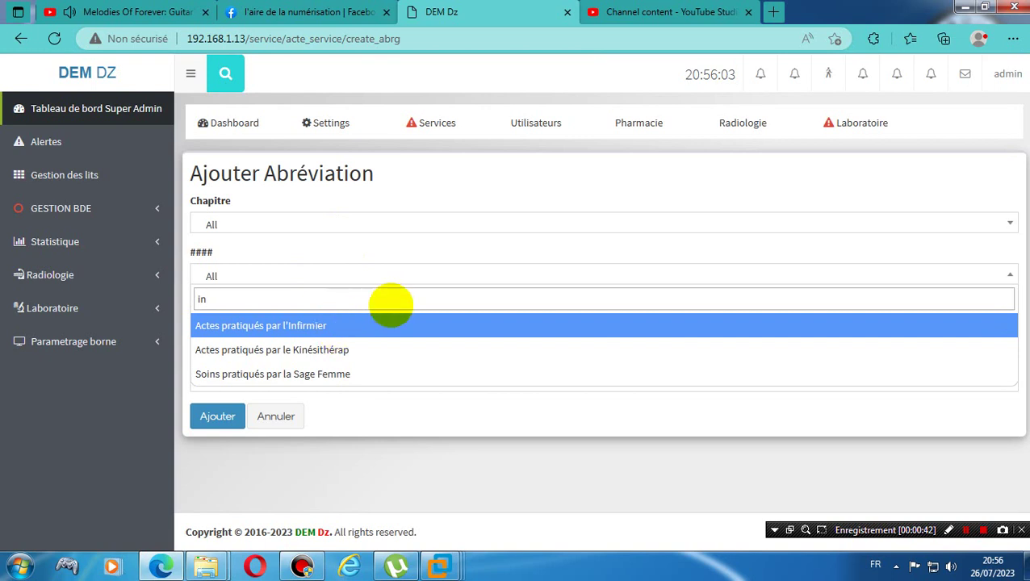
pyautogui.click(400, 319)
pyautogui.click(284, 327)
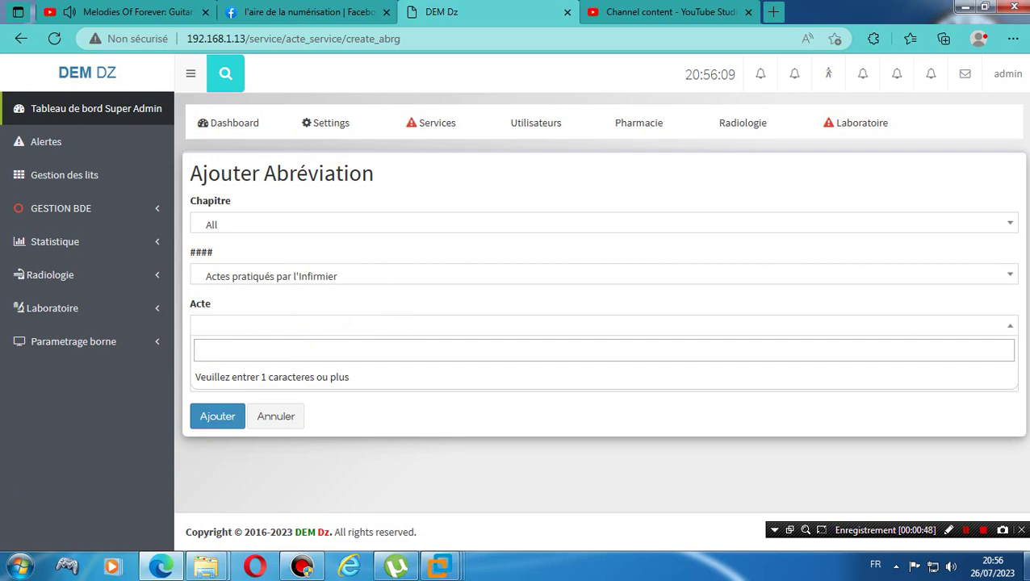
pyautogui.click(1026, 565)
pyautogui.click(1026, 565)
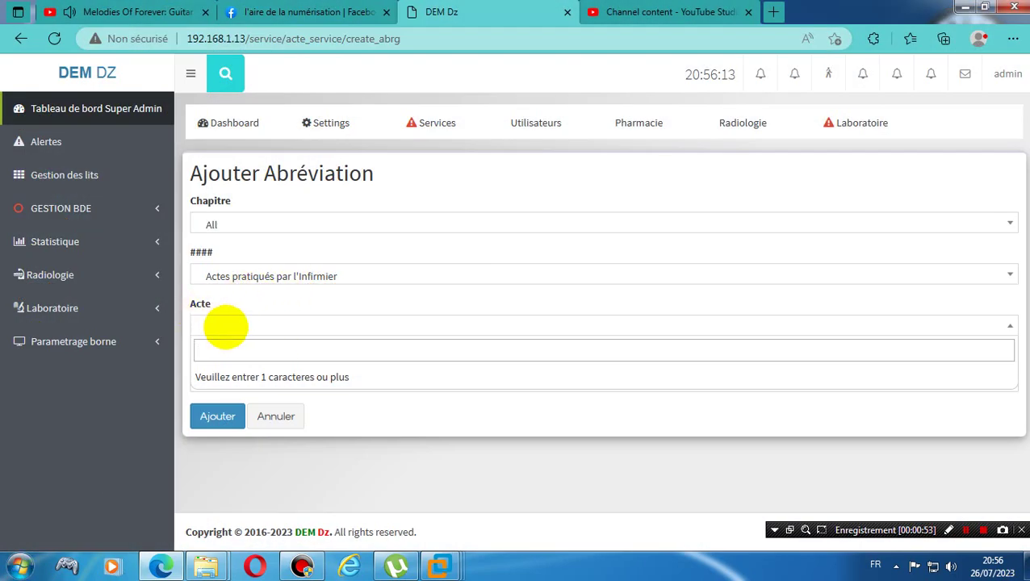
pyautogui.write('injec')
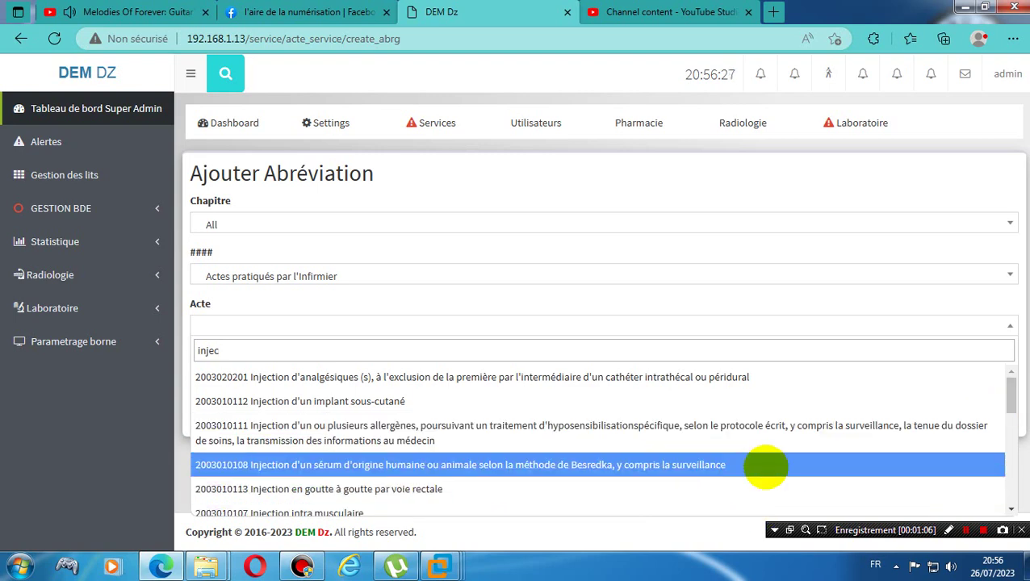
pyautogui.moveTo(1003, 402); pyautogui.dragTo(1011, 411)
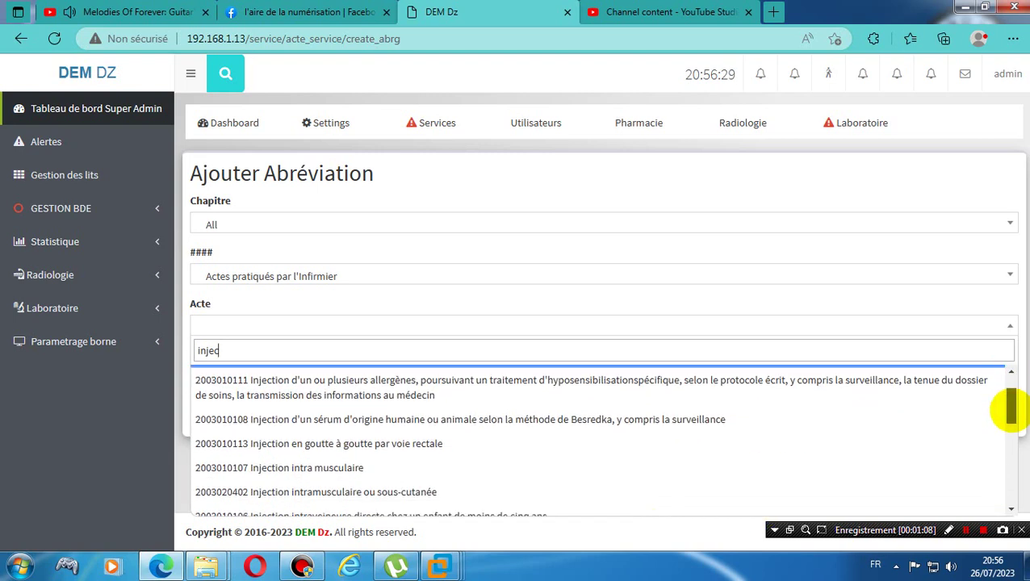
pyautogui.click(627, 469)
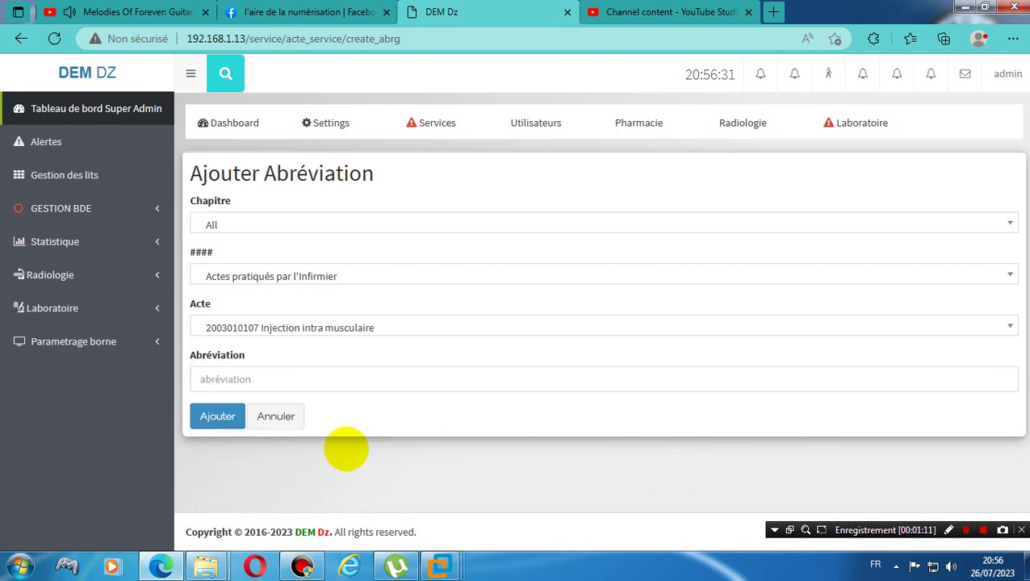
# Enter INJECTION INTRA MUSCULAIRE as the abbreviation and add it to the list of abbreviated acts.
pyautogui.click(319, 380)
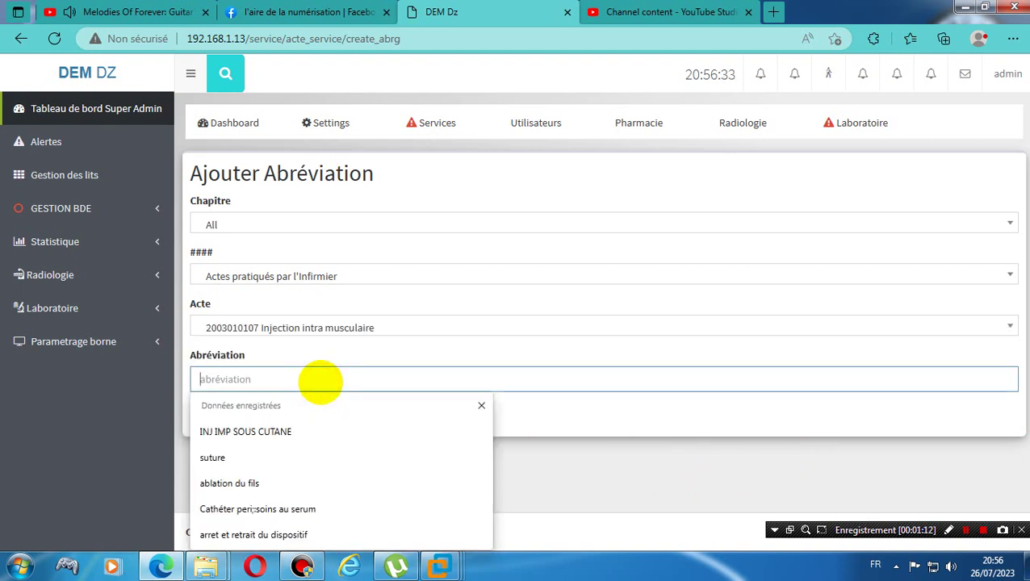
pyautogui.write('INJEC')
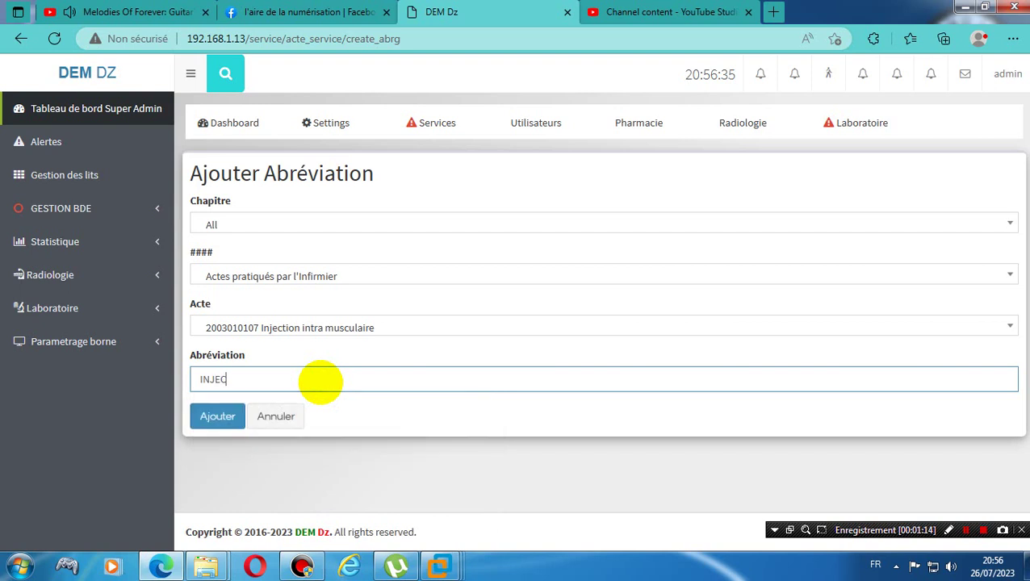
pyautogui.write('TION INTRA')
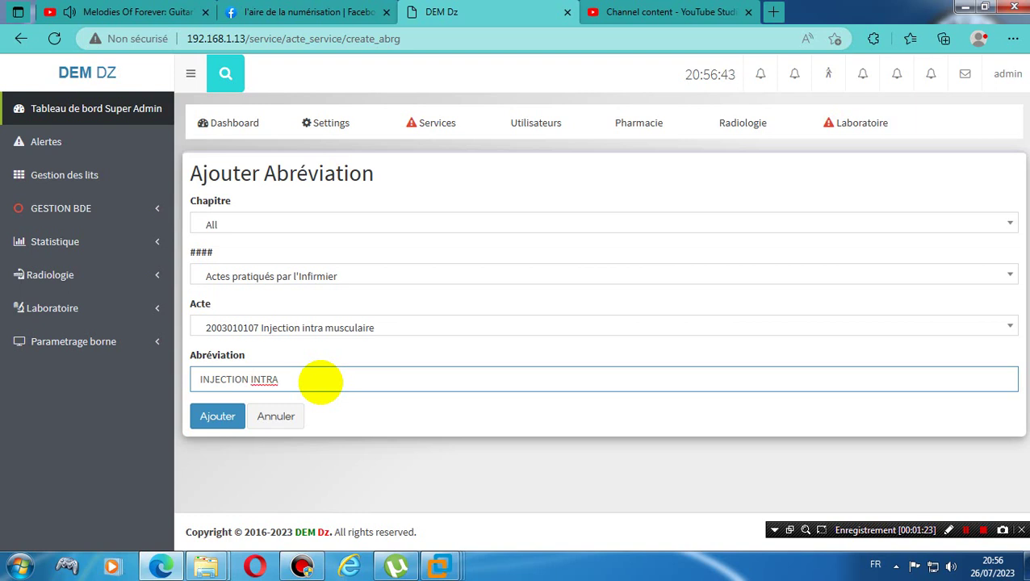
pyautogui.write(' MUSCULAIRE')
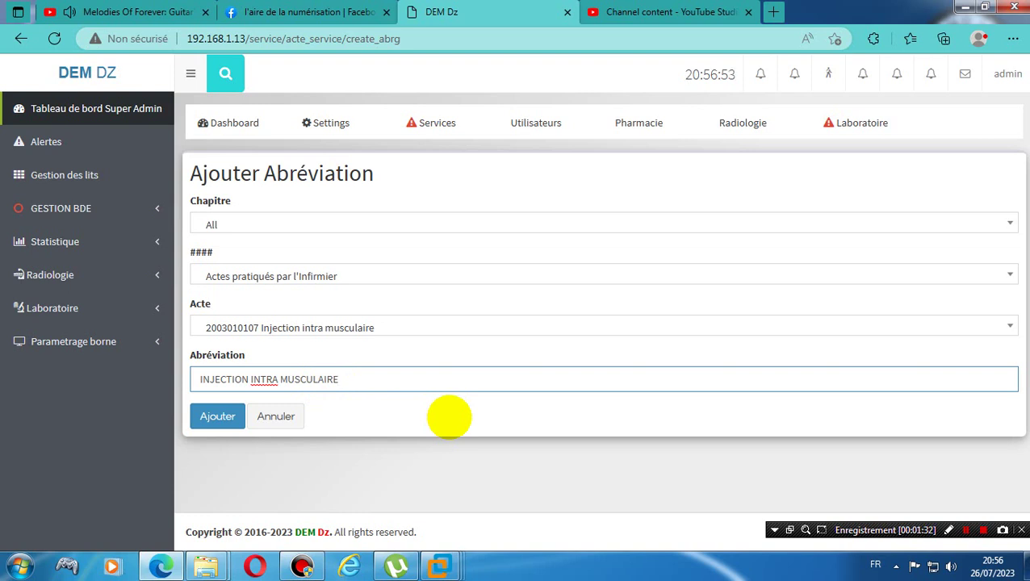
pyautogui.click(216, 418)
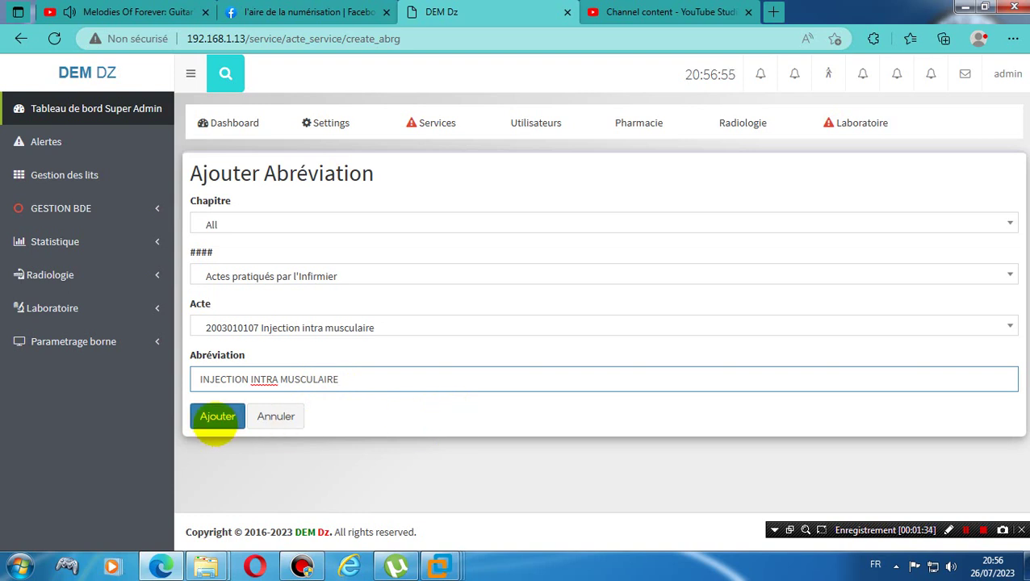
pyautogui.click(217, 417)
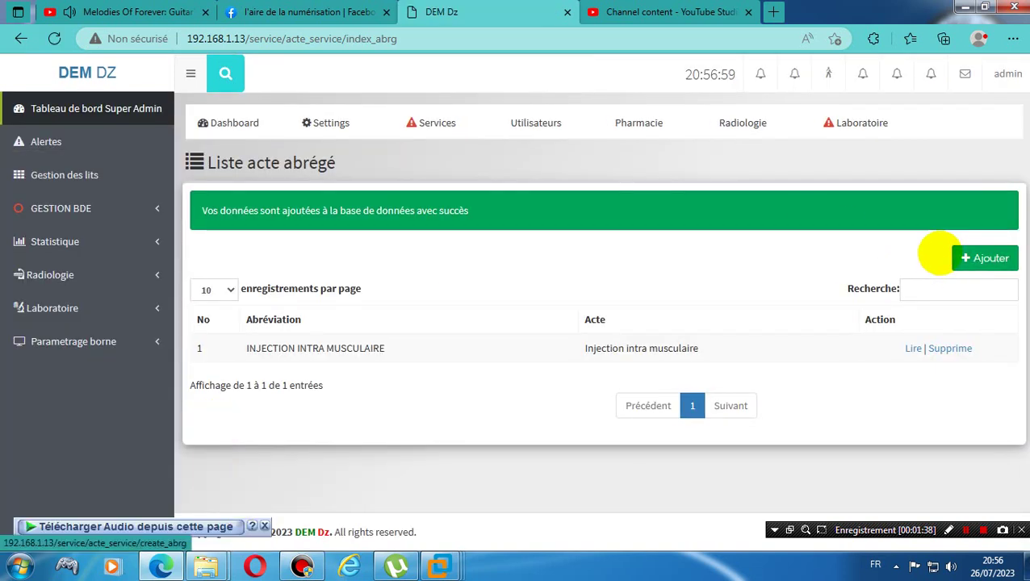
# Open the form for adding another act abbreviation.
pyautogui.click(986, 258)
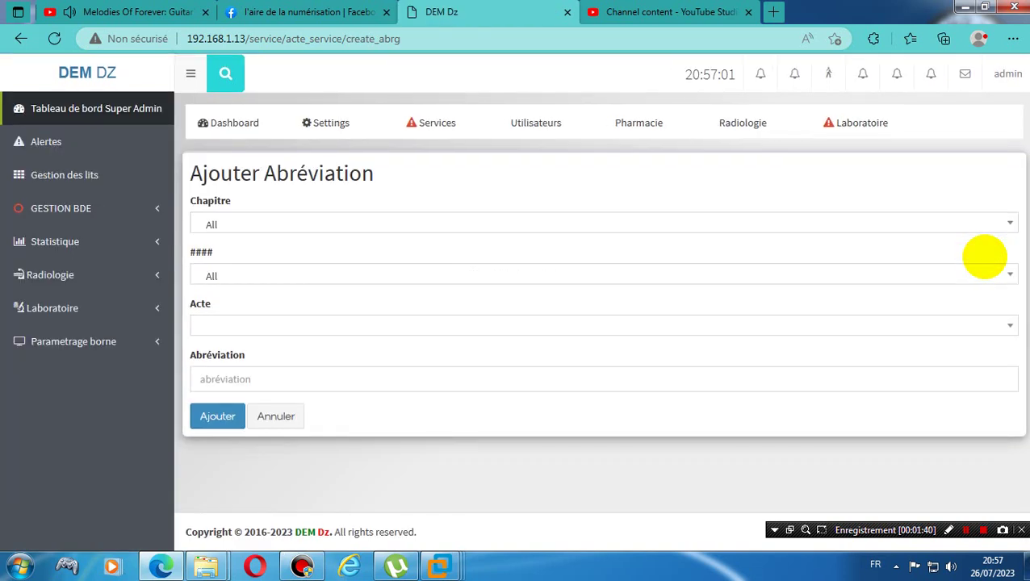
pyautogui.click(309, 325)
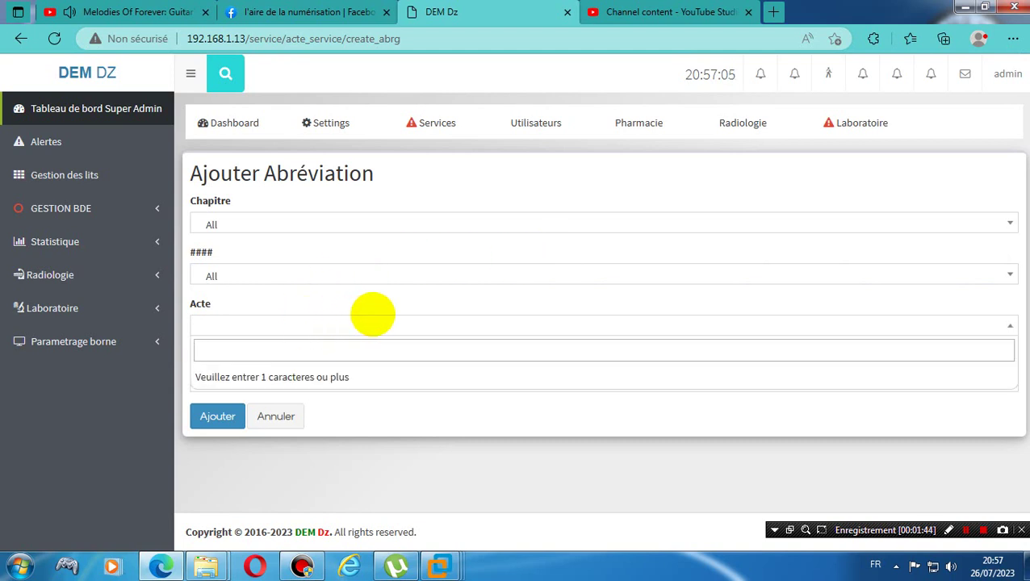
pyautogui.write('IN')
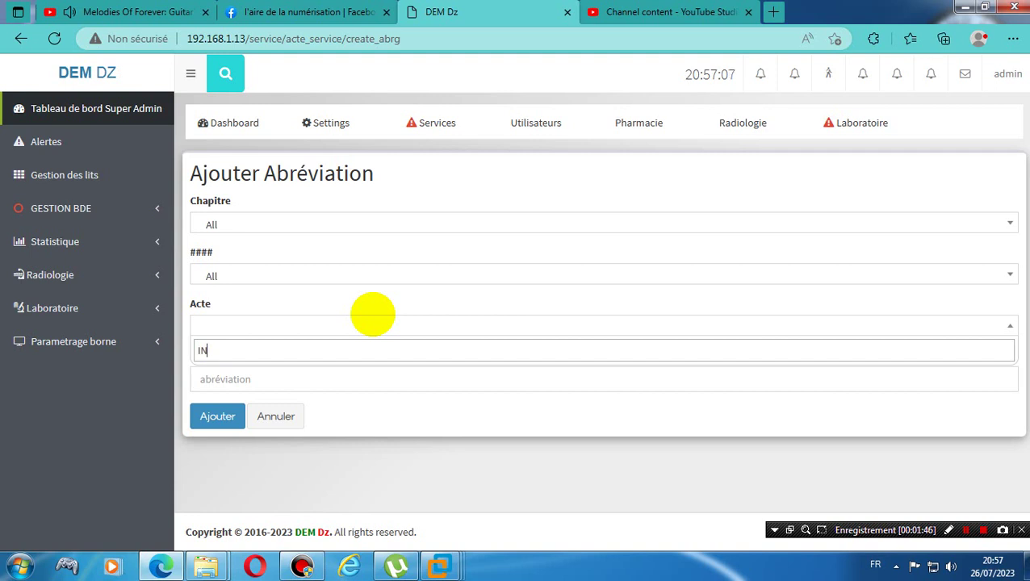
pyautogui.write('JECT')
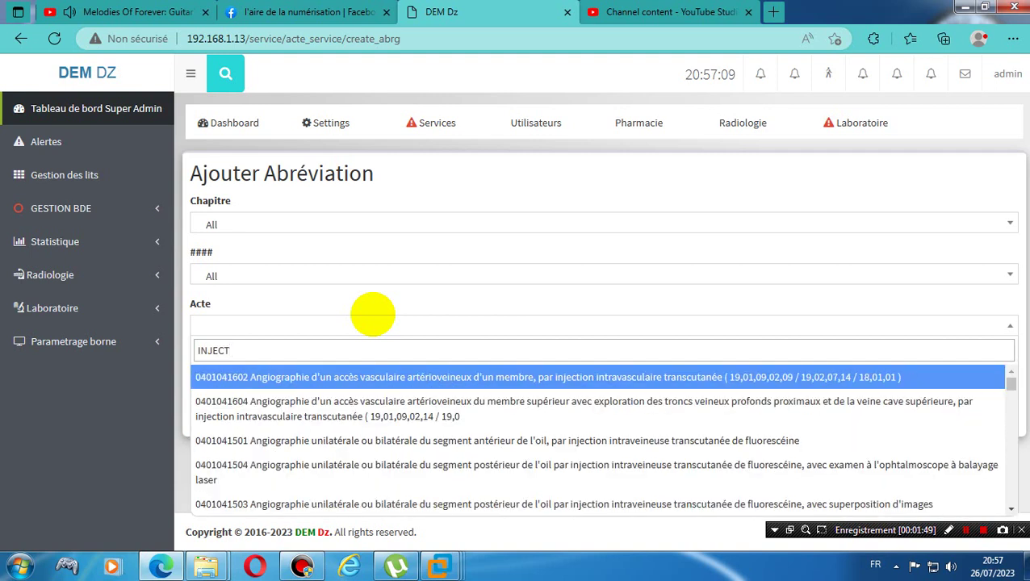
pyautogui.press('BackSpace')
pyautogui.press('BackSpace')
pyautogui.press('BackSpace')
pyautogui.press('BackSpace')
pyautogui.press('BackSpace')
pyautogui.press('BackSpace')
pyautogui.write('in')
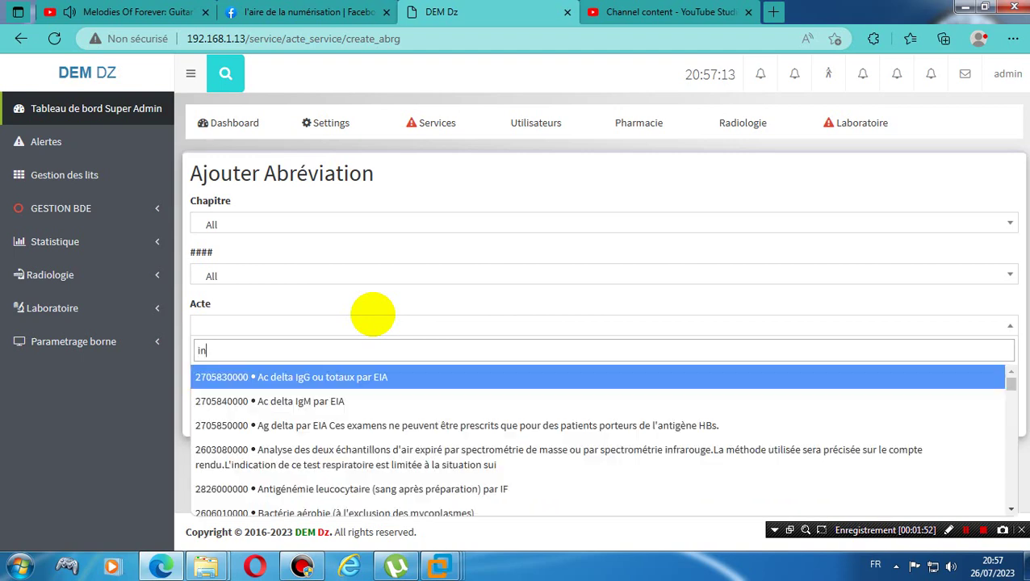
pyautogui.write('jc')
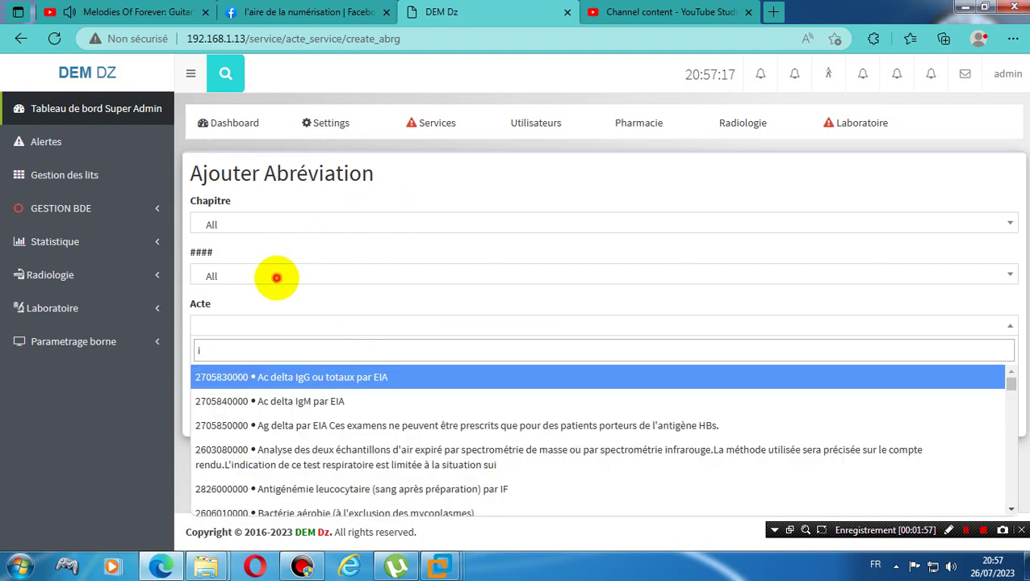
pyautogui.click(276, 276)
pyautogui.write('inf')
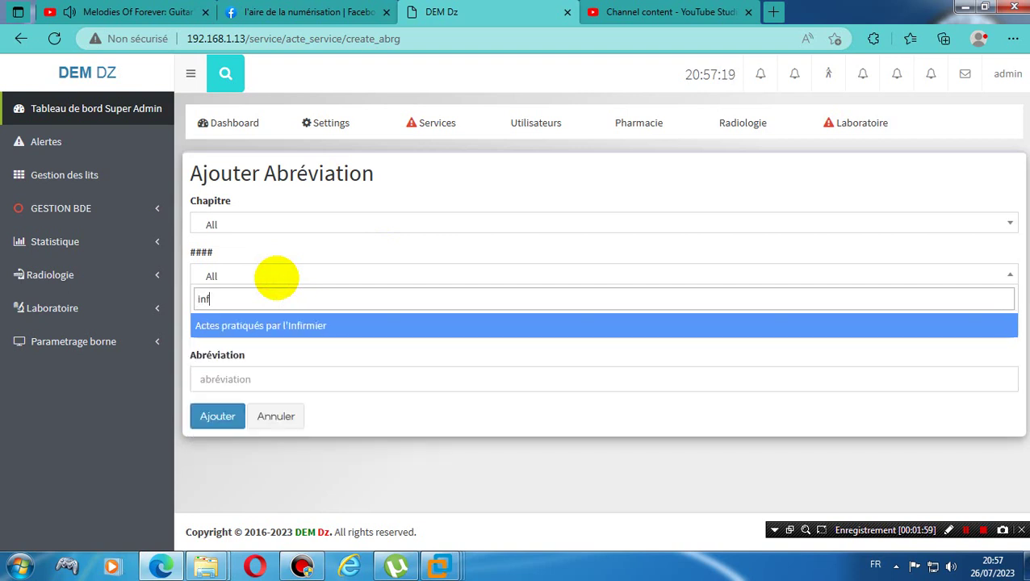
pyautogui.click(283, 326)
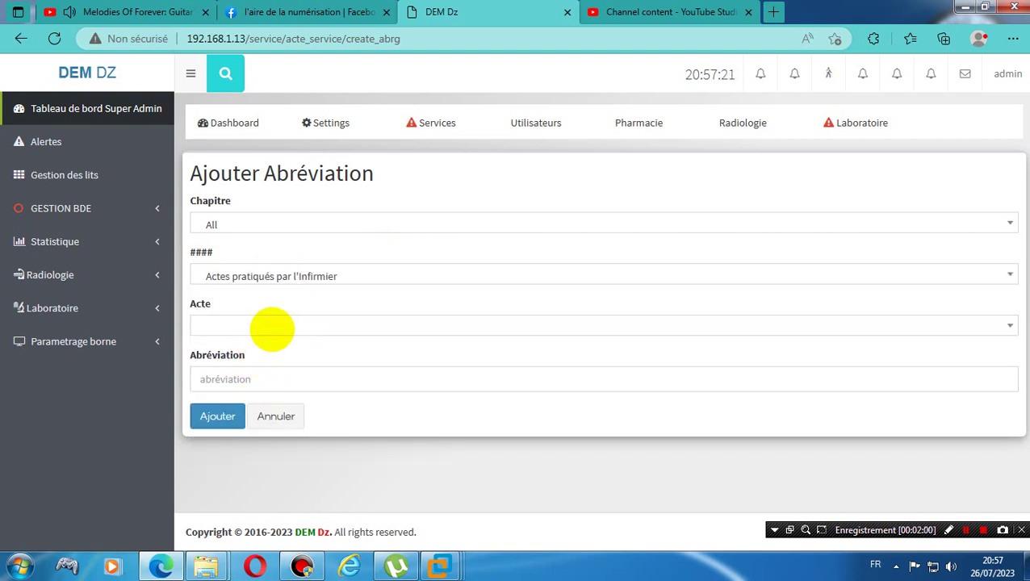
pyautogui.click(272, 327)
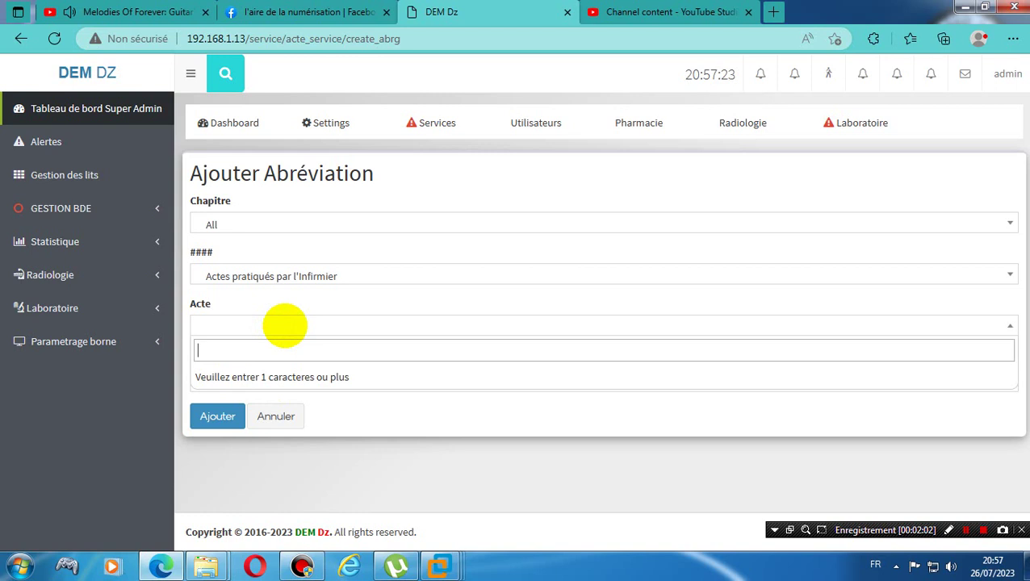
pyautogui.write('inje')
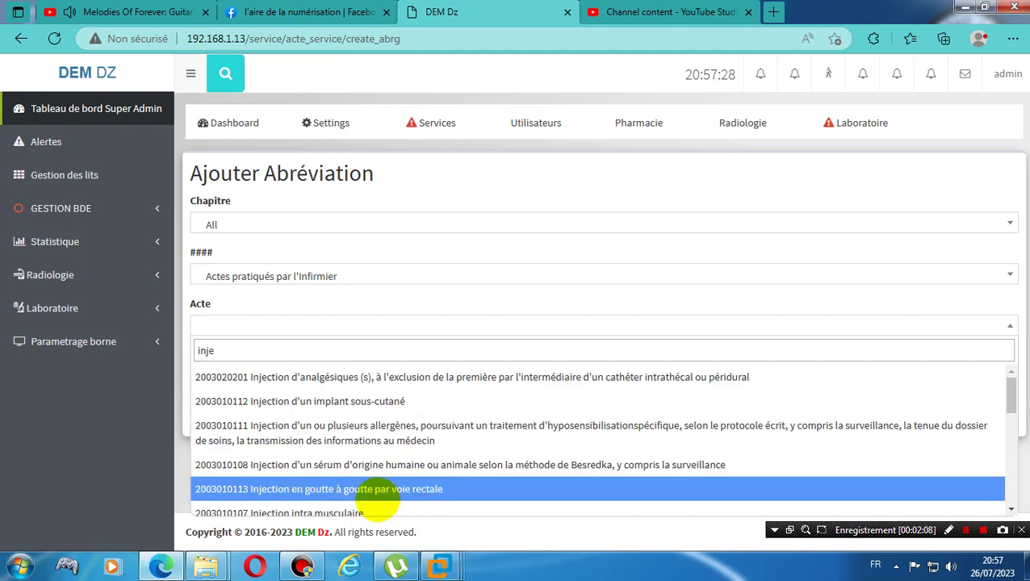
pyautogui.click(370, 509)
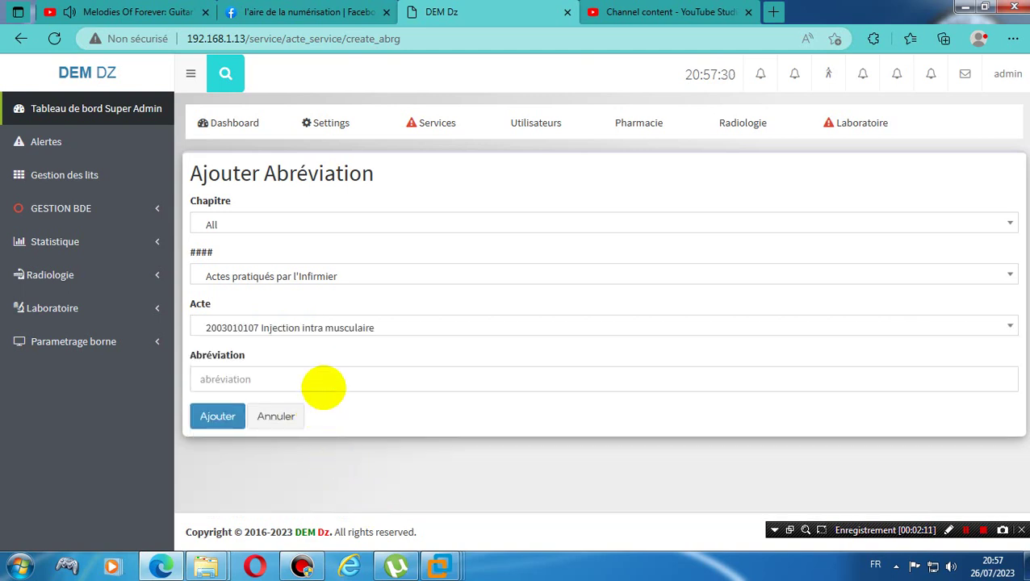
# Enter INJECTION INTRA MUSCULAIRE SOLIMED as the abbreviation.
pyautogui.click(327, 379)
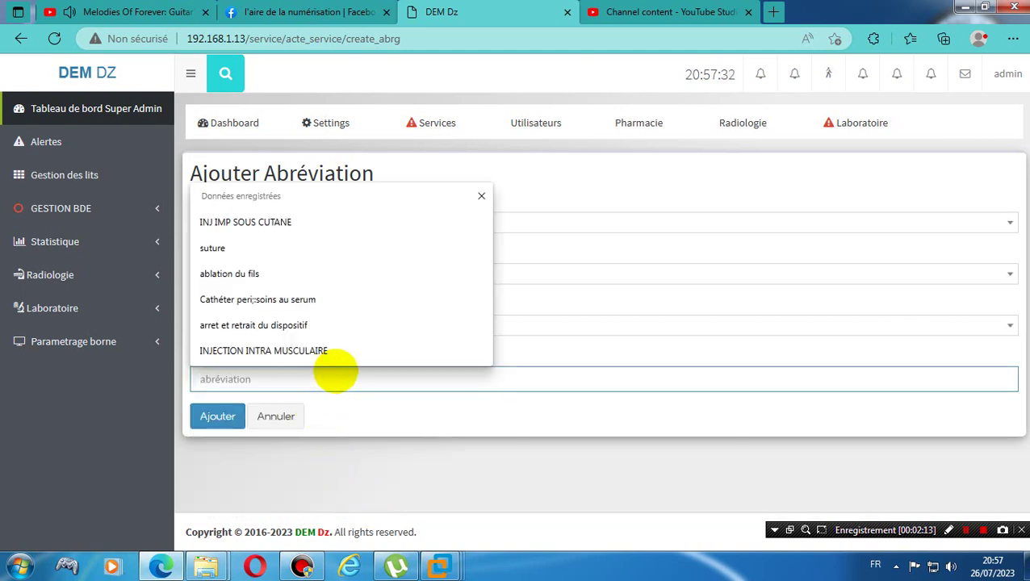
pyautogui.write('IN')
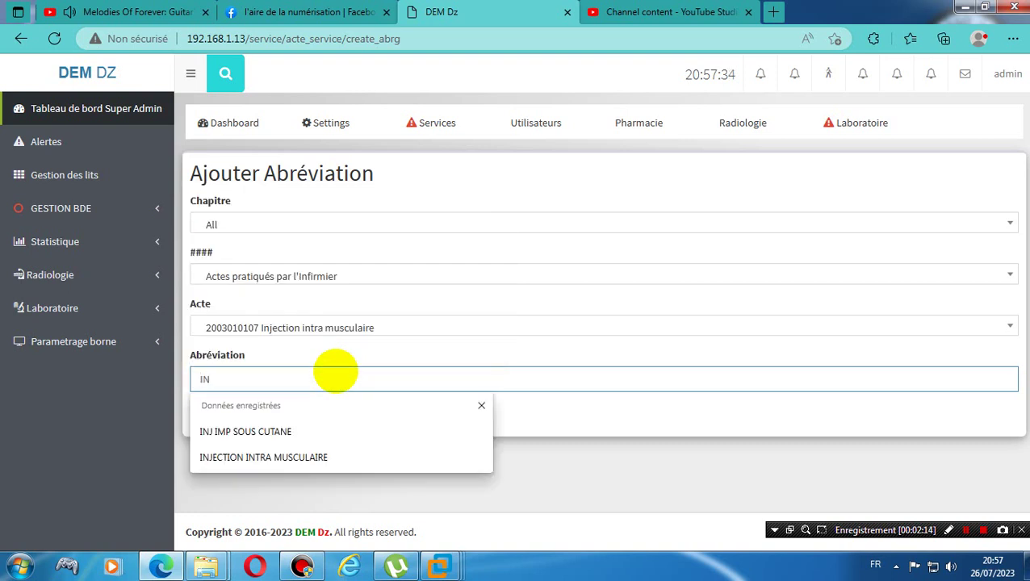
pyautogui.click(349, 455)
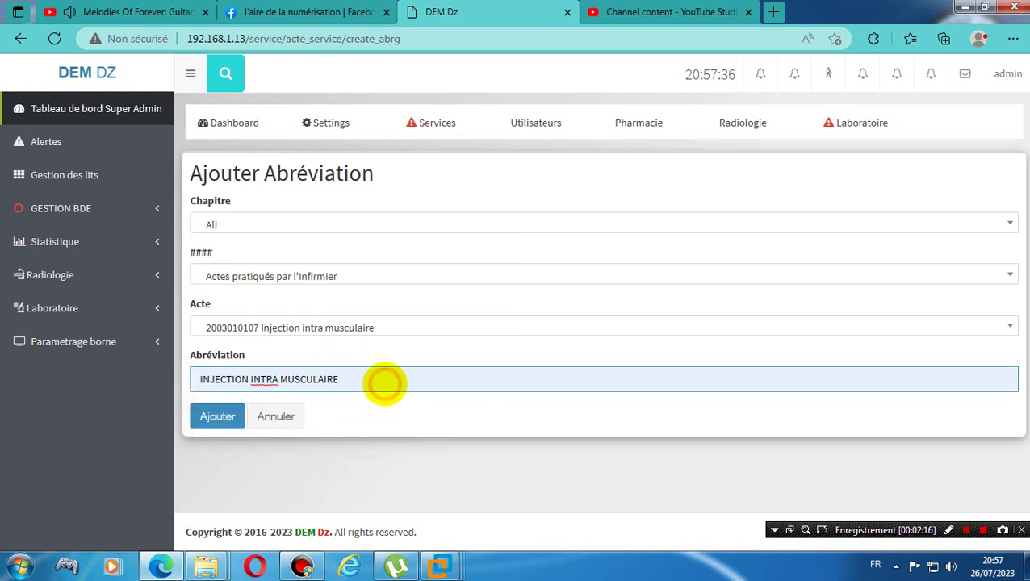
pyautogui.write('SOLI')
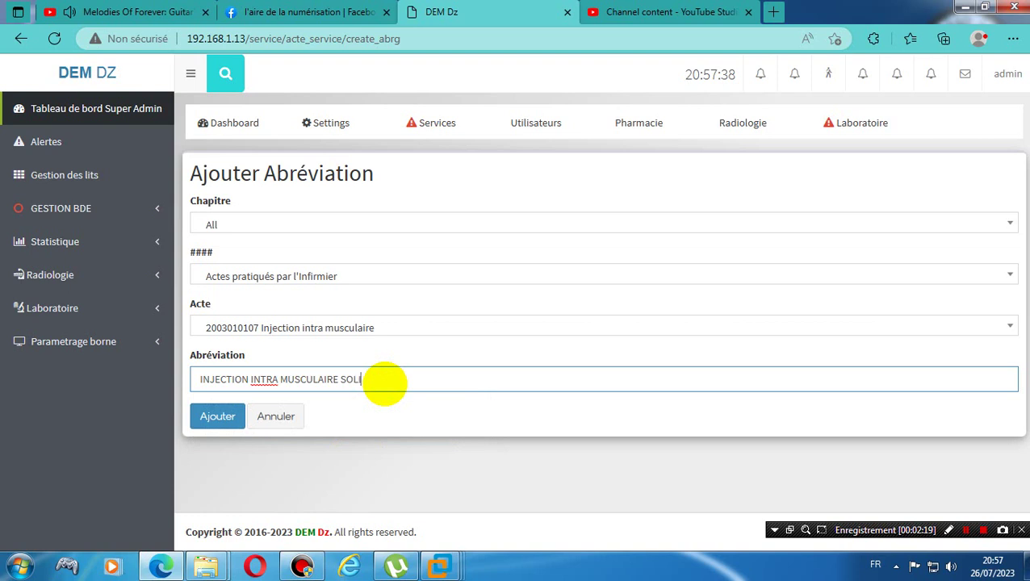
pyautogui.write('MED')
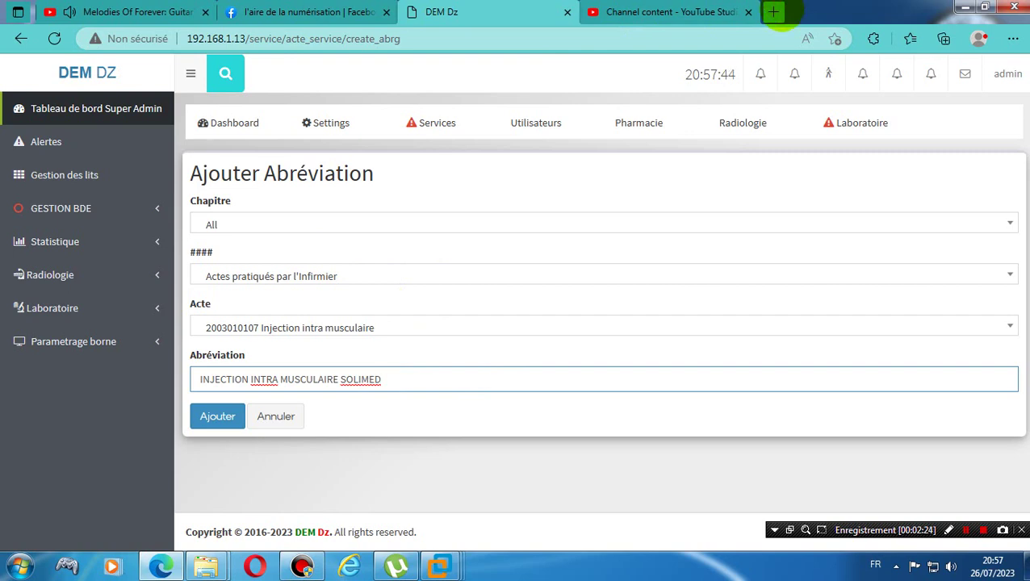
# Open google.fr in a new browser tab and search for "solumedrol injectable".
pyautogui.click(776, 11)
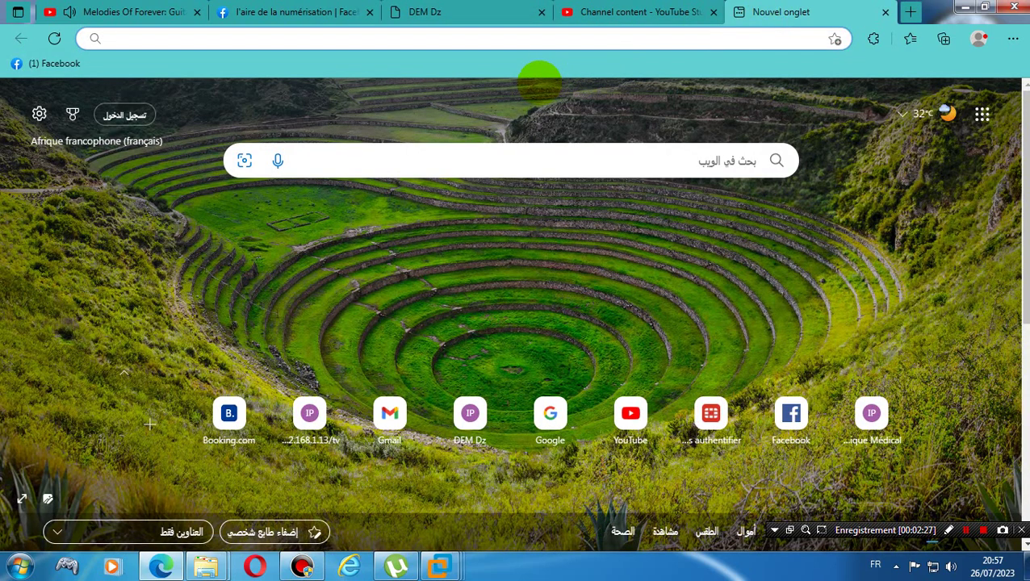
pyautogui.write('google.fr')
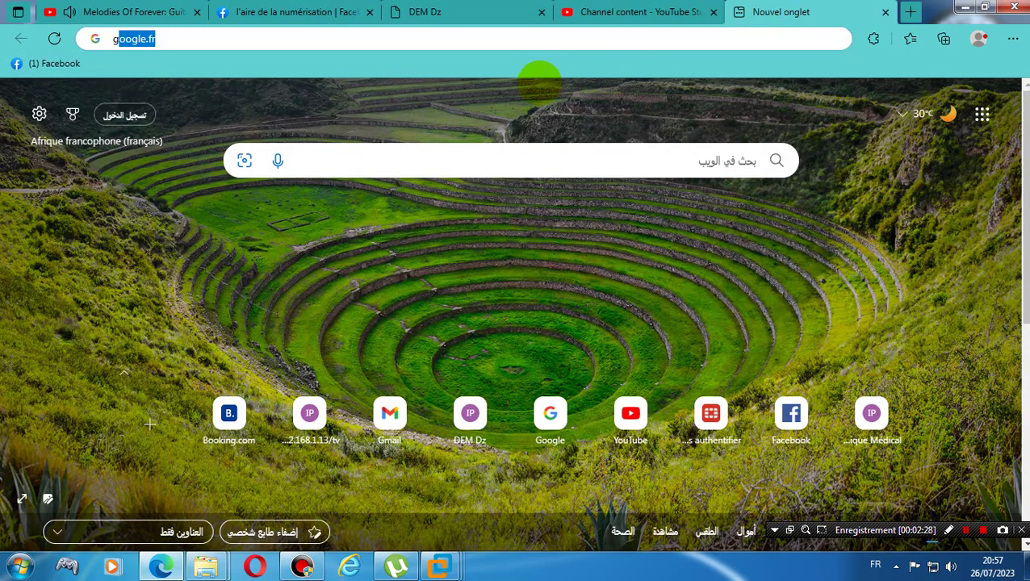
pyautogui.press('Return')
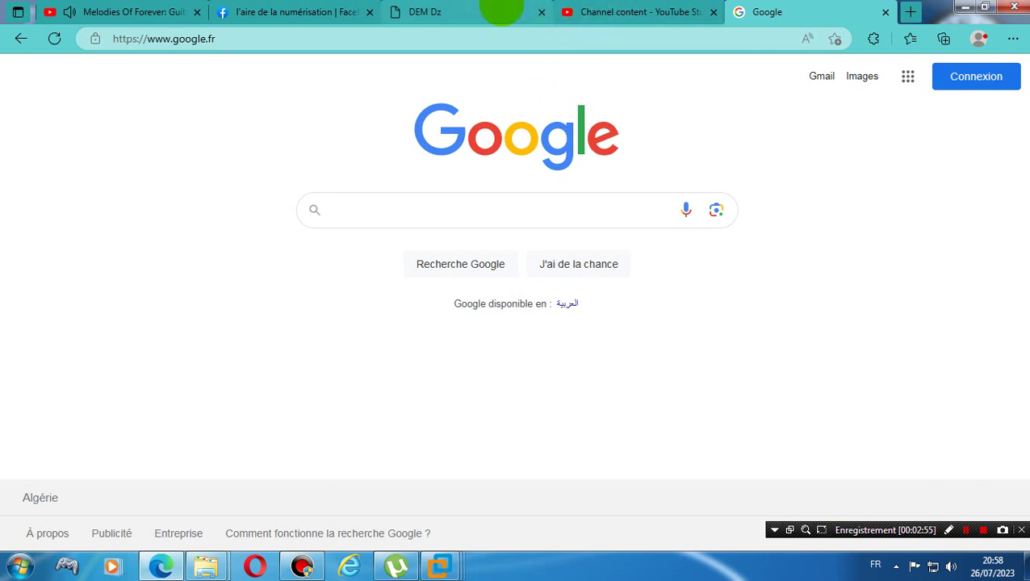
pyautogui.moveTo(501, 11)
pyautogui.write('s')
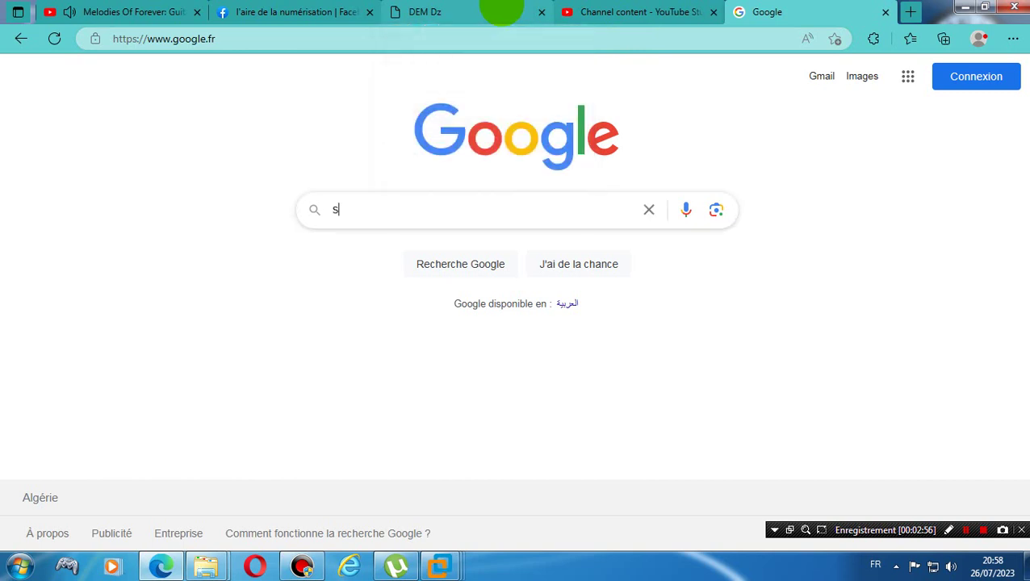
pyautogui.write('ol')
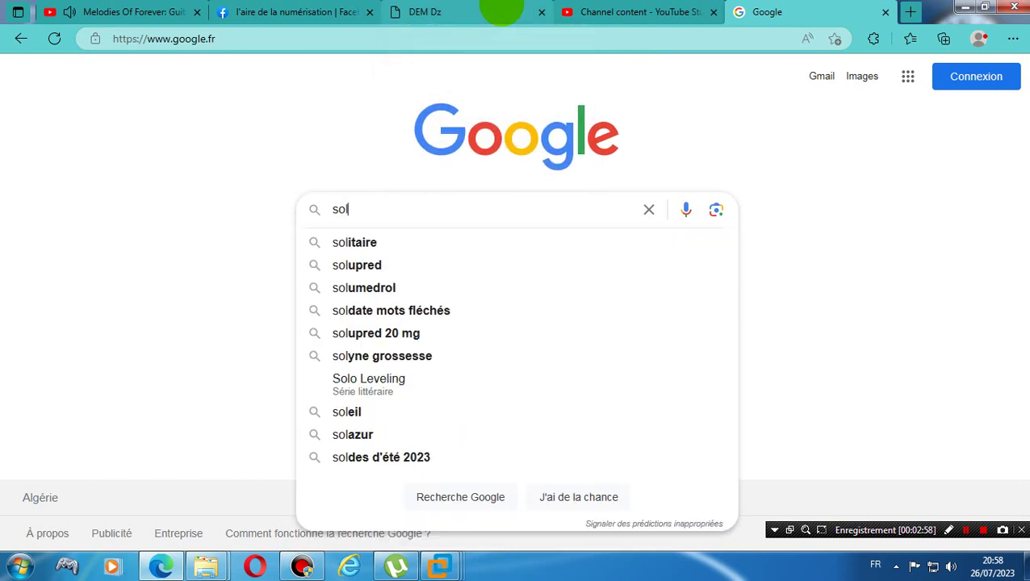
pyautogui.write('im')
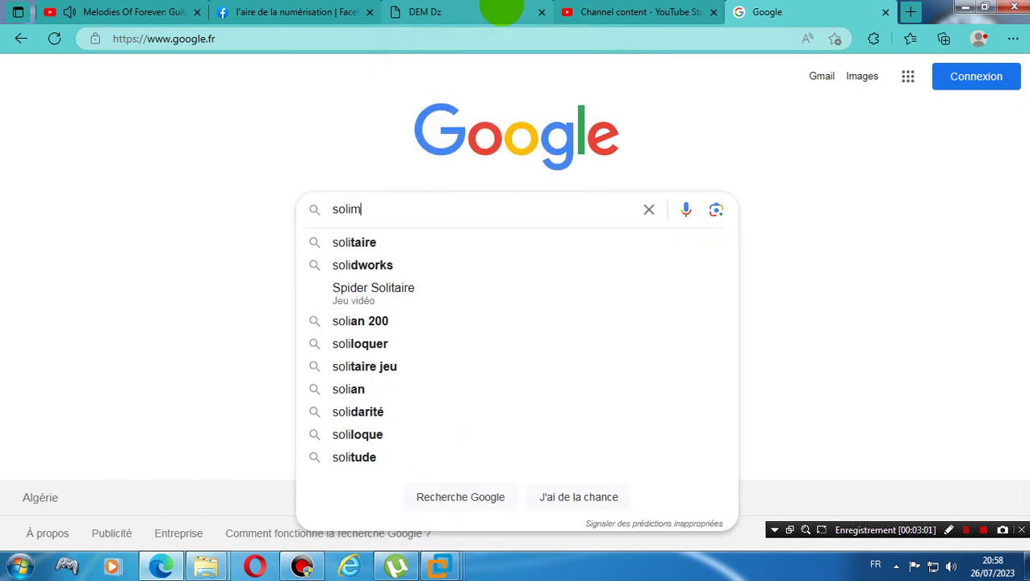
pyautogui.write('edrole')
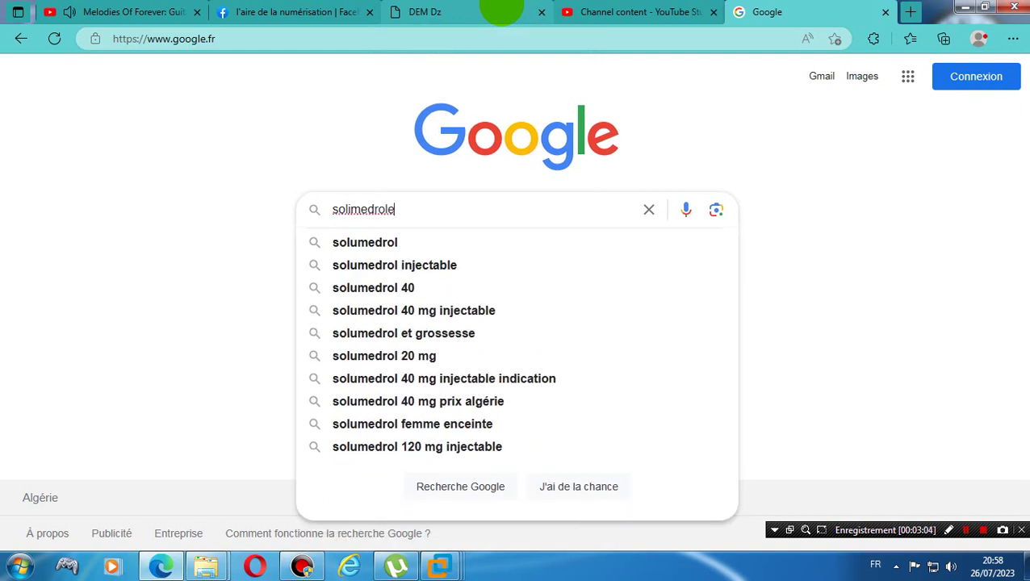
pyautogui.click(430, 265)
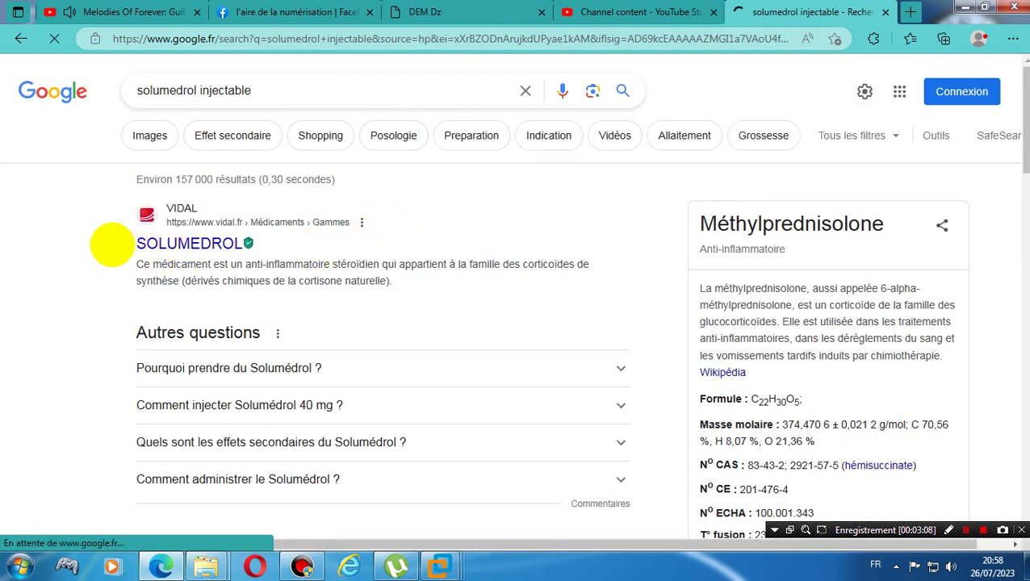
# Copy the search text "solumedrol injectable" from the Google results page.
pyautogui.moveTo(111, 244); pyautogui.dragTo(185, 220)
pyautogui.moveTo(275, 89); pyautogui.dragTo(127, 71)
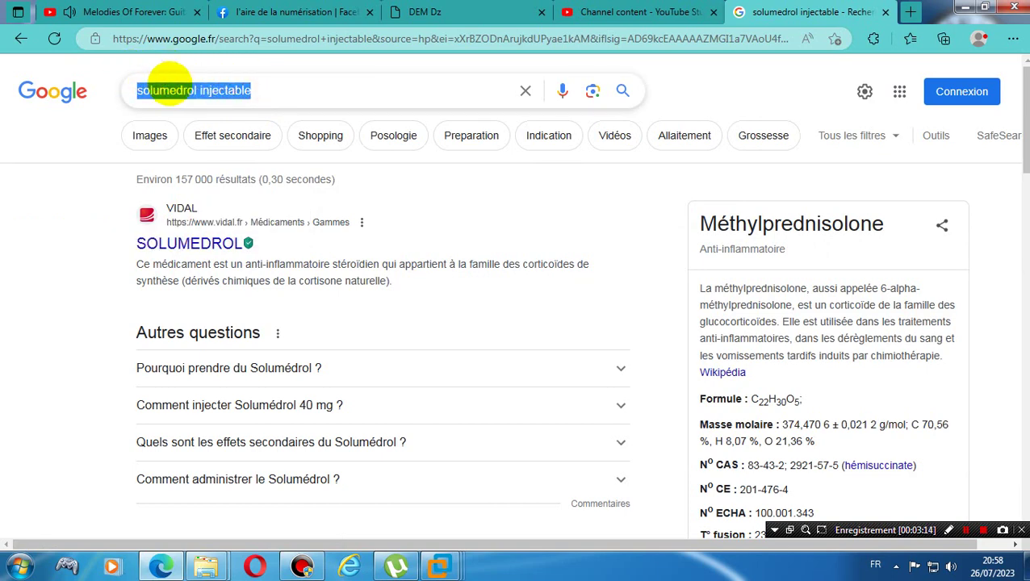
pyautogui.rightClick(168, 81)
pyautogui.click(166, 117)
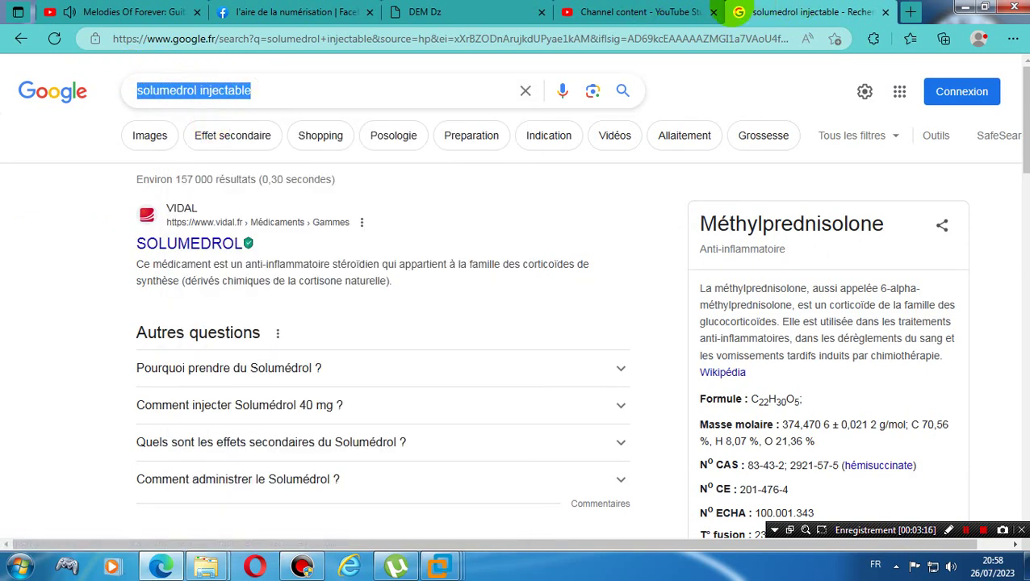
# Return to the DEM Dz form and replace SOLIMED in the abbreviation with the copied "solumedrol injectable", separated by a space.
pyautogui.click(436, 11)
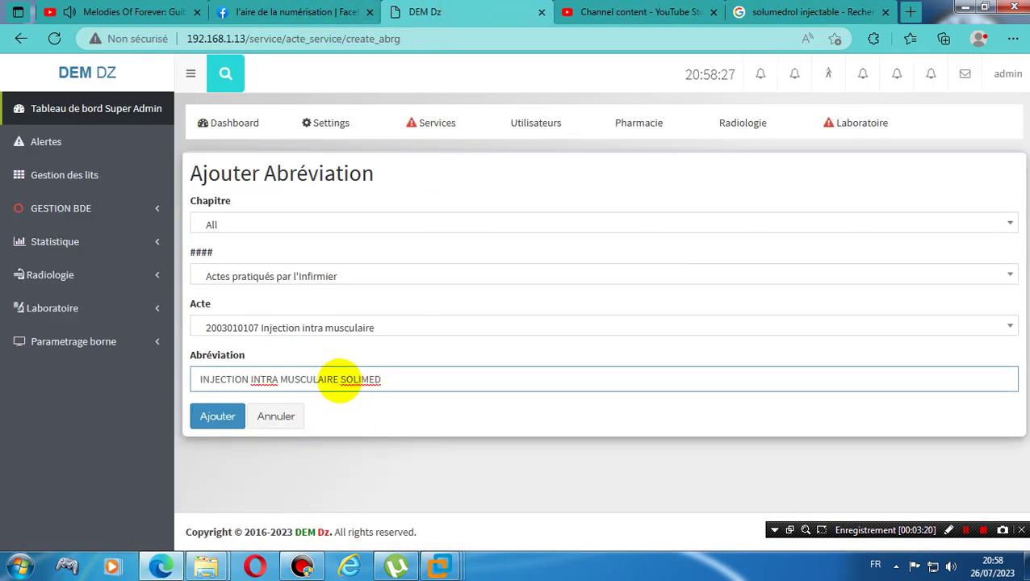
pyautogui.doubleClick(340, 380)
pyautogui.rightClick(363, 380)
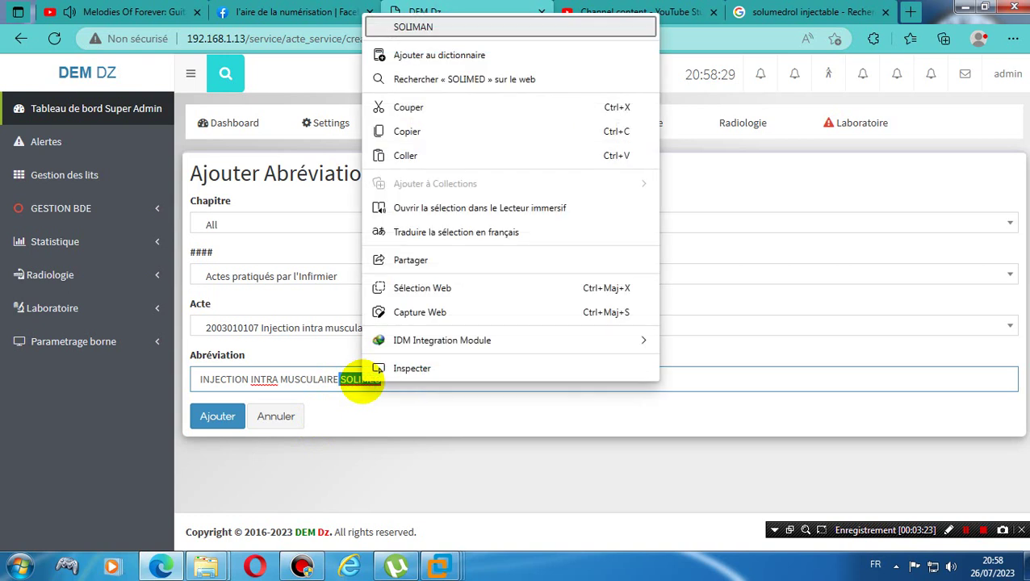
pyautogui.click(405, 155)
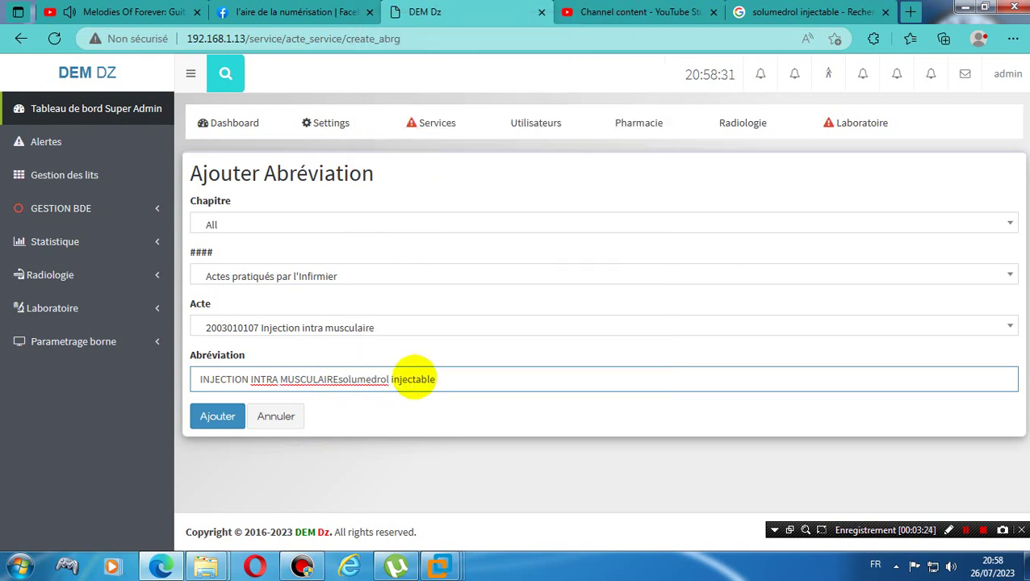
pyautogui.click(339, 379)
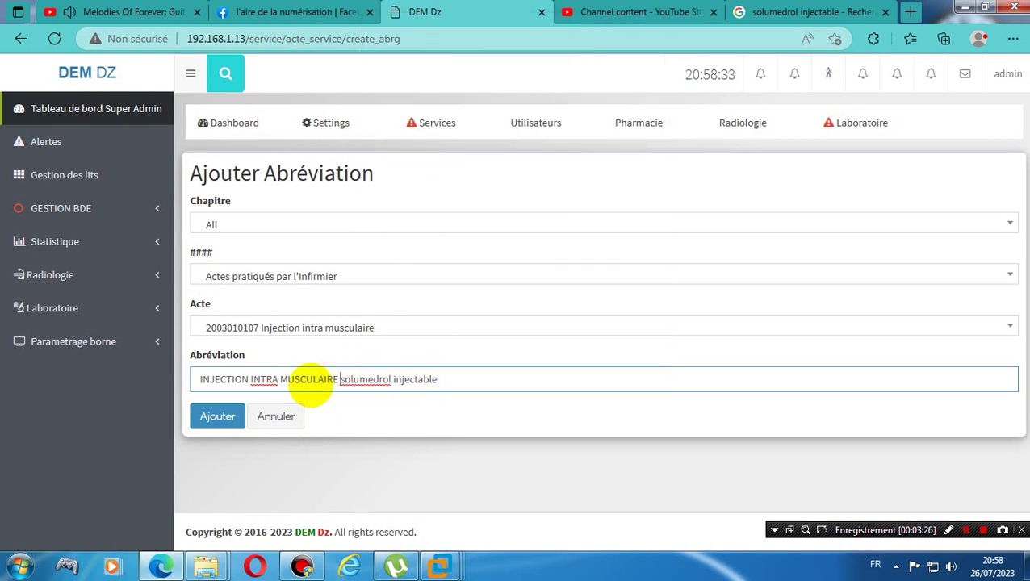
pyautogui.doubleClick(265, 379)
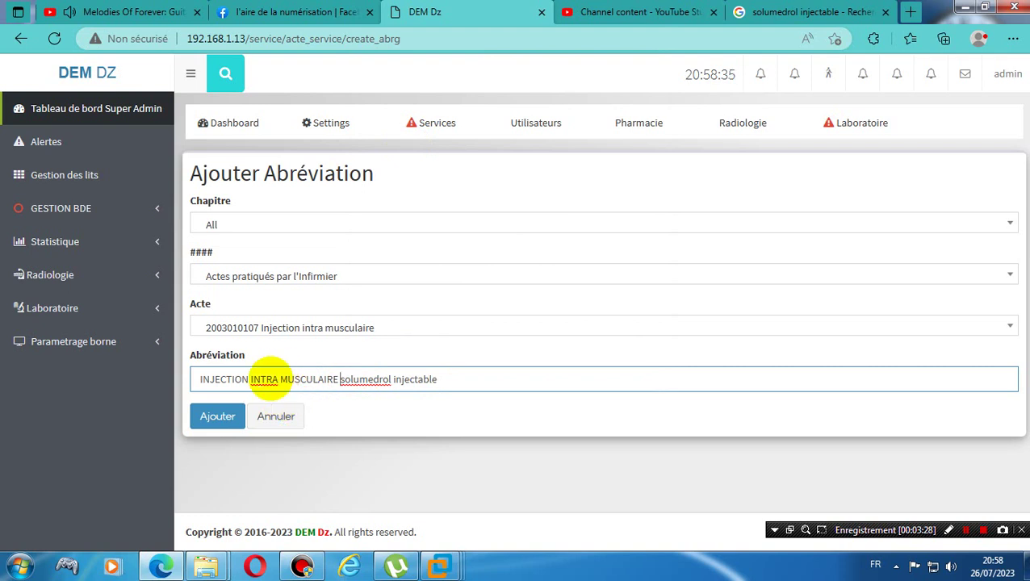
pyautogui.rightClick(267, 379)
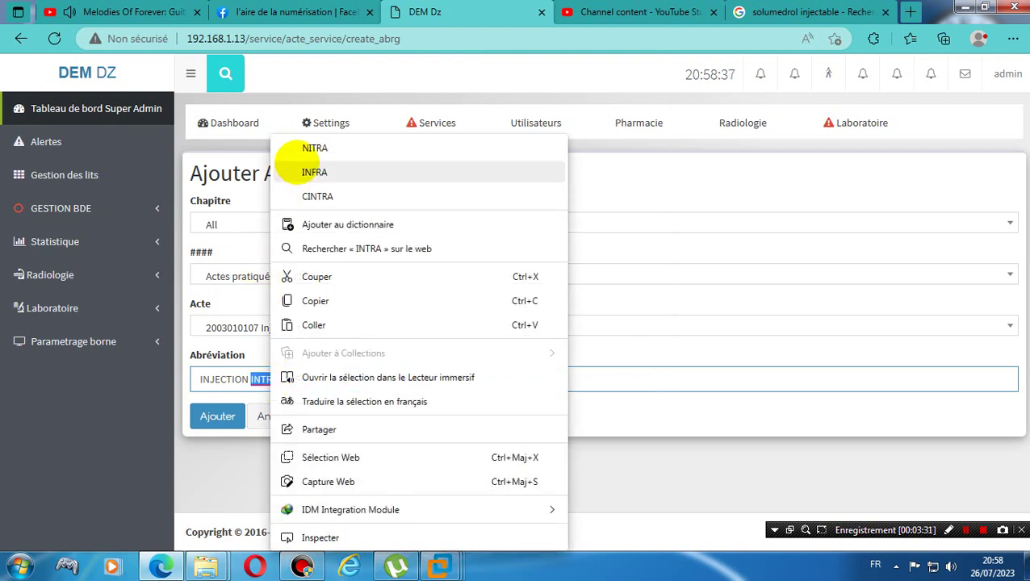
pyautogui.click(203, 494)
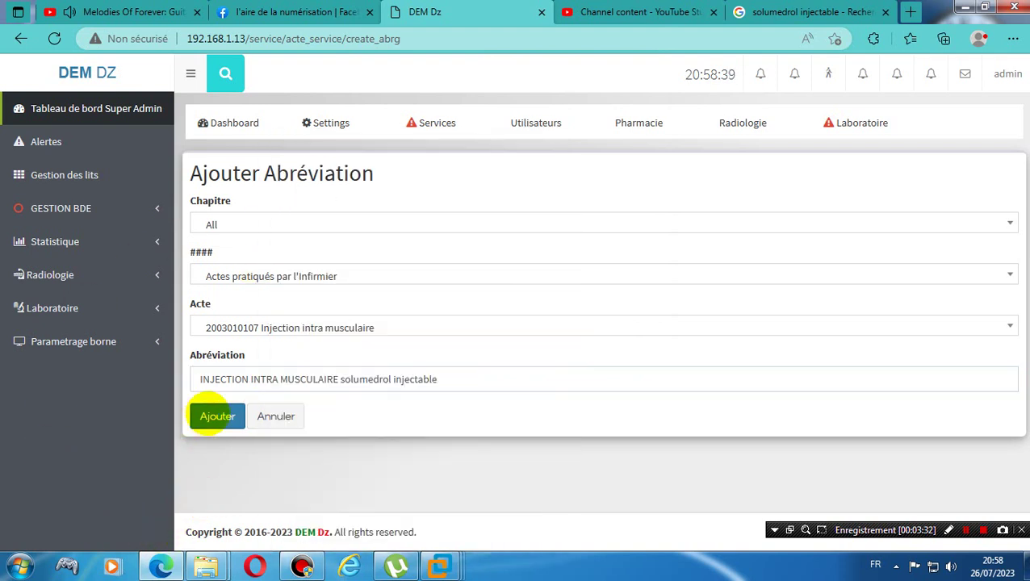
# Add the solumedrol injection abbreviation to the list and open the form for another one.
pyautogui.click(215, 416)
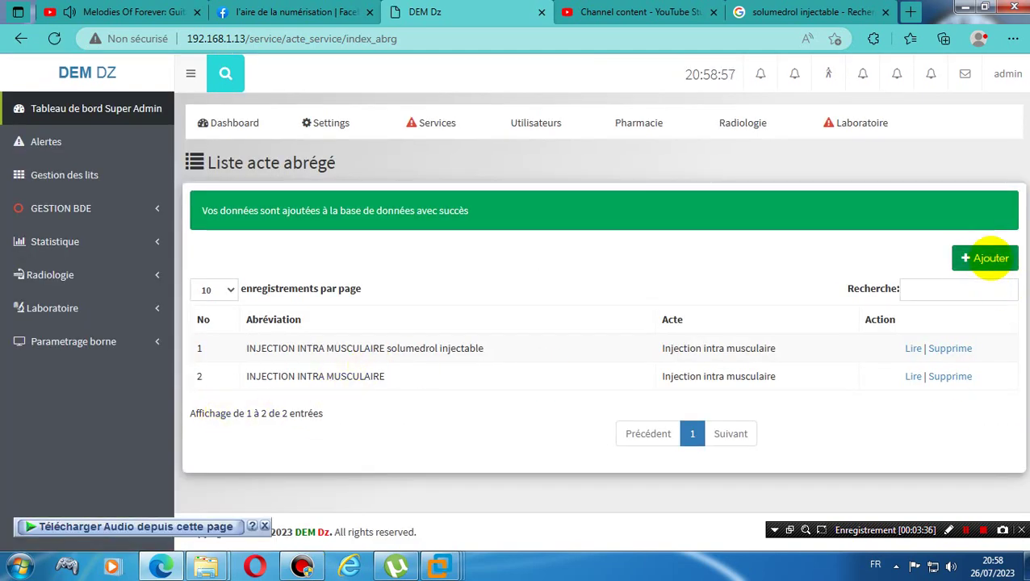
pyautogui.click(987, 258)
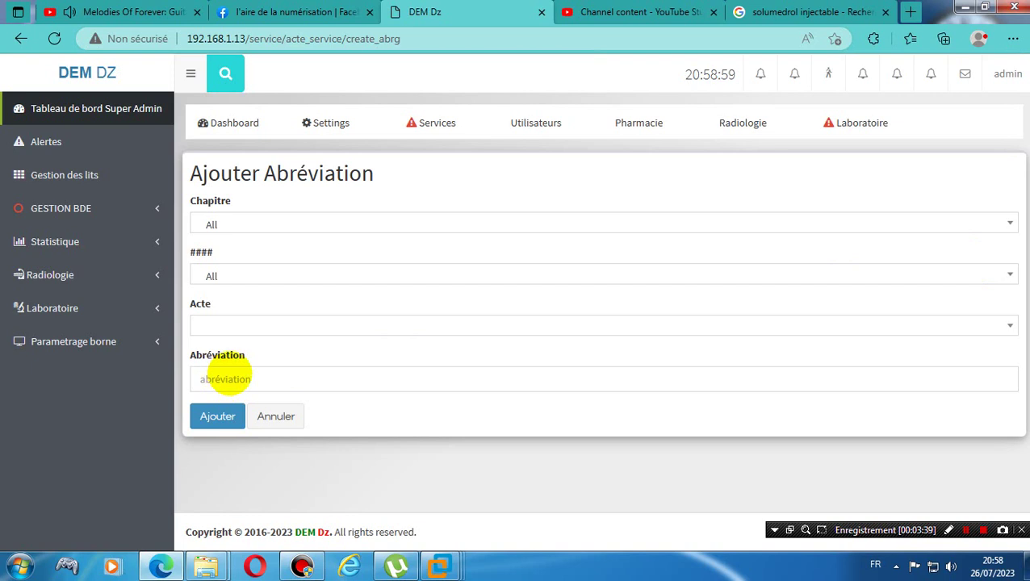
# Filter the categories by "inf" and set the category to "Actes pratiqués par l'Infirmier".
pyautogui.click(240, 325)
pyautogui.click(260, 275)
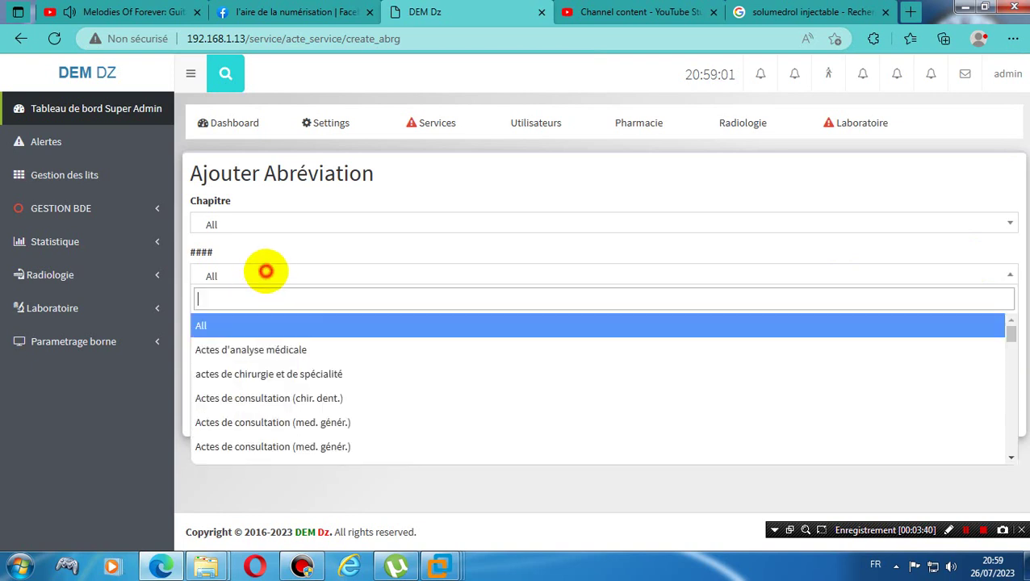
pyautogui.write('inf')
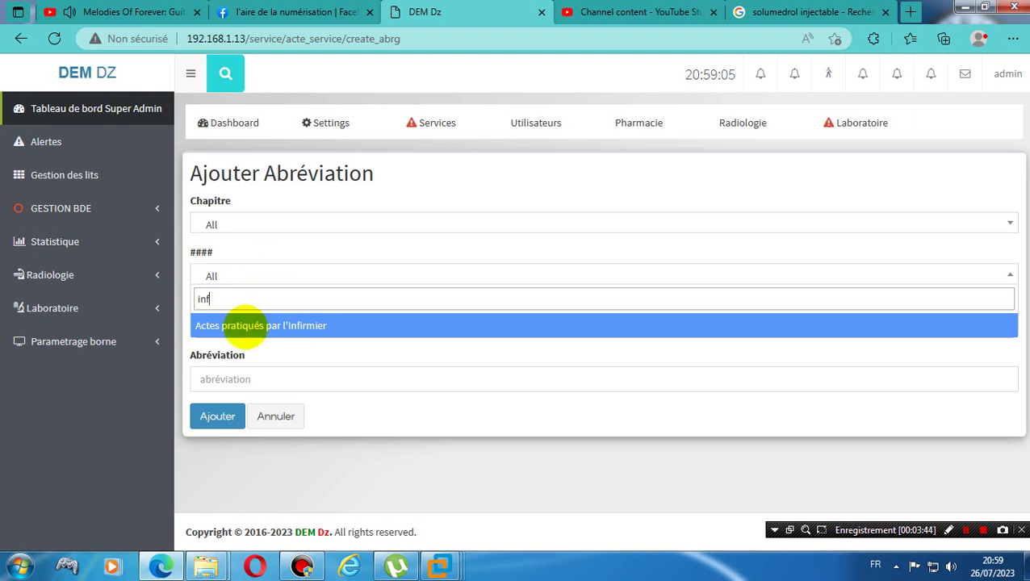
pyautogui.click(245, 326)
pyautogui.click(229, 324)
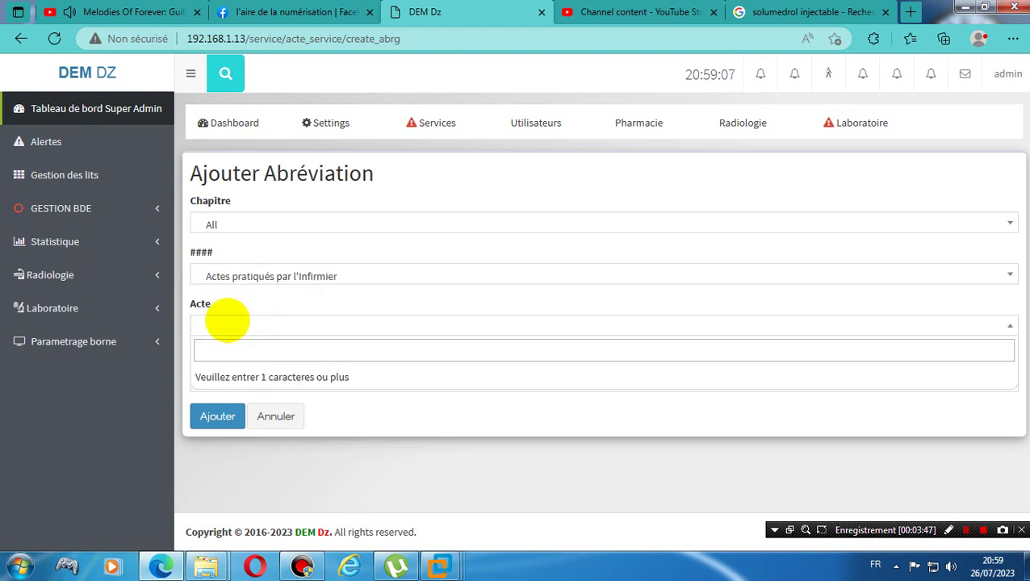
pyautogui.write('sout')
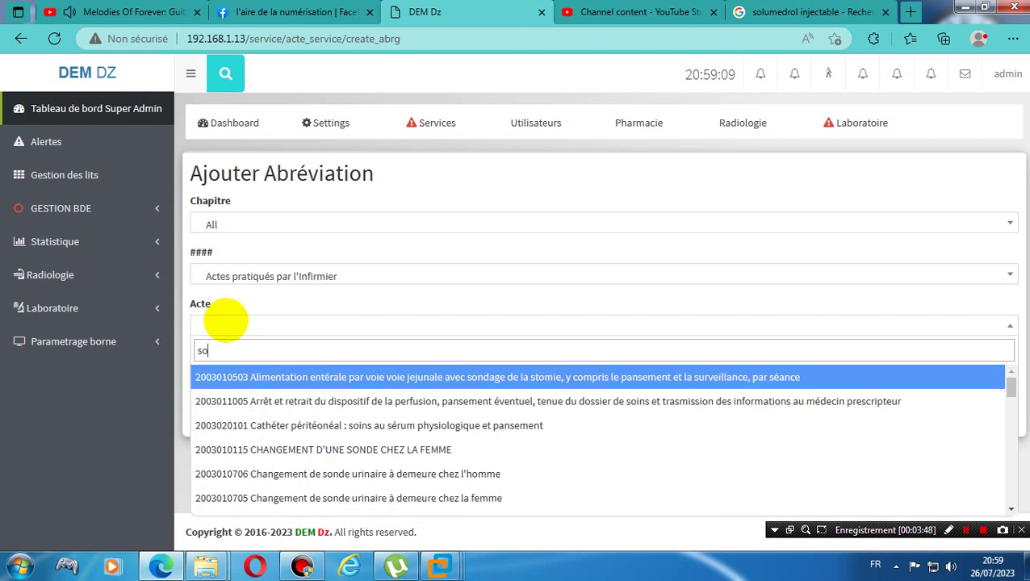
pyautogui.press('BackSpace')
pyautogui.press('BackSpace')
pyautogui.press('BackSpace')
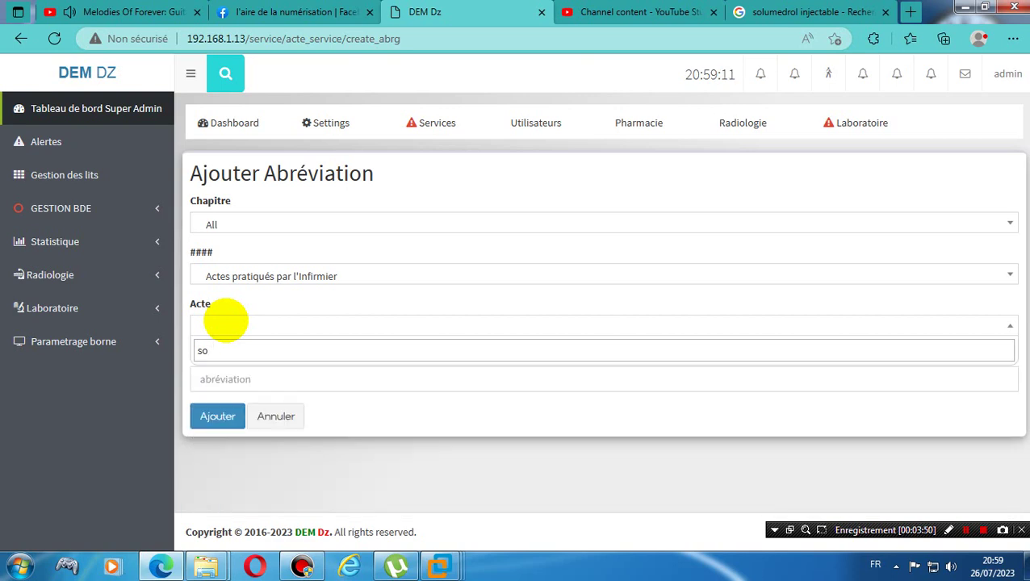
pyautogui.write('ut')
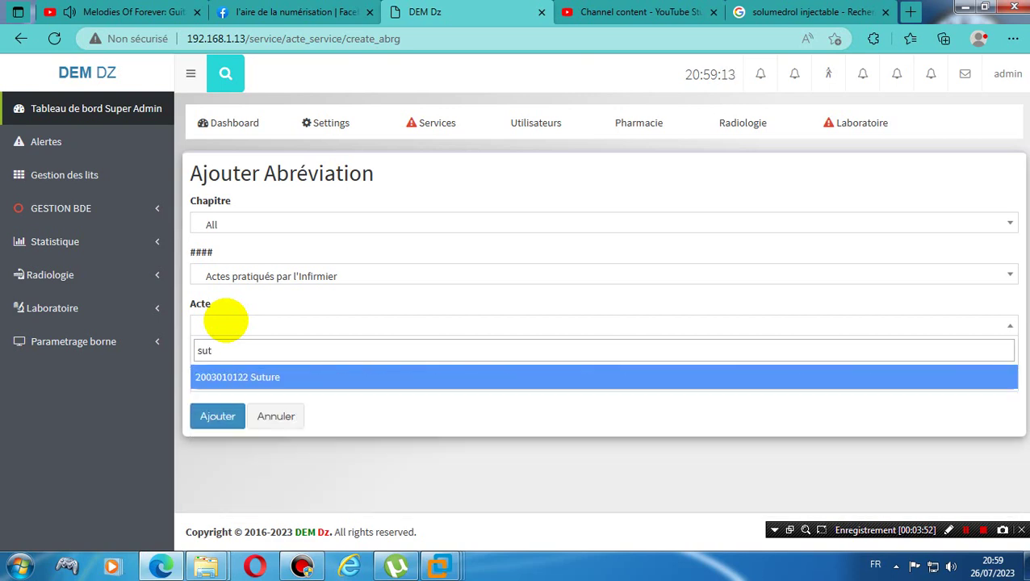
pyautogui.click(242, 376)
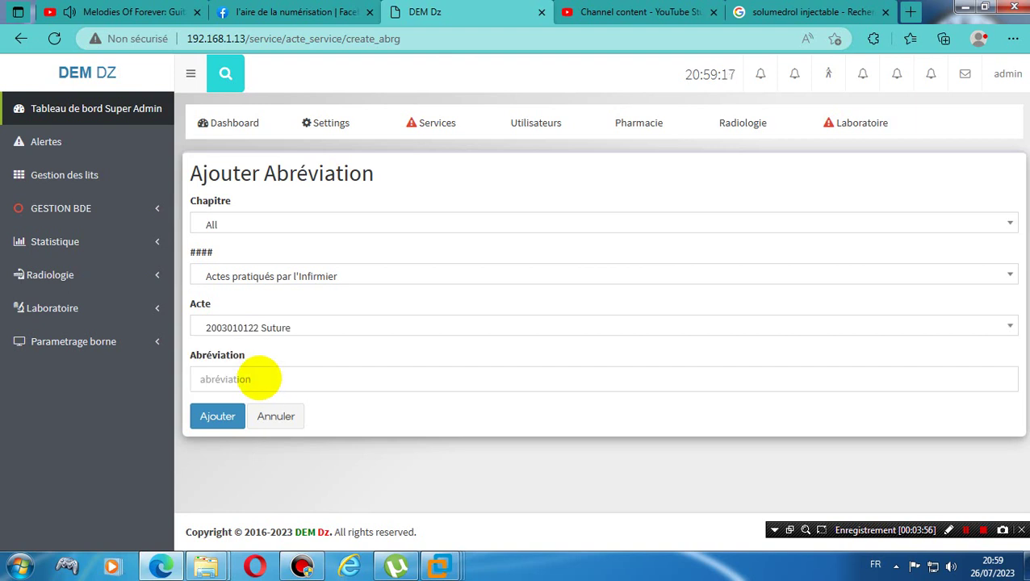
# Enter suture as the abbreviation and add it to the list of abbreviated acts.
pyautogui.click(270, 374)
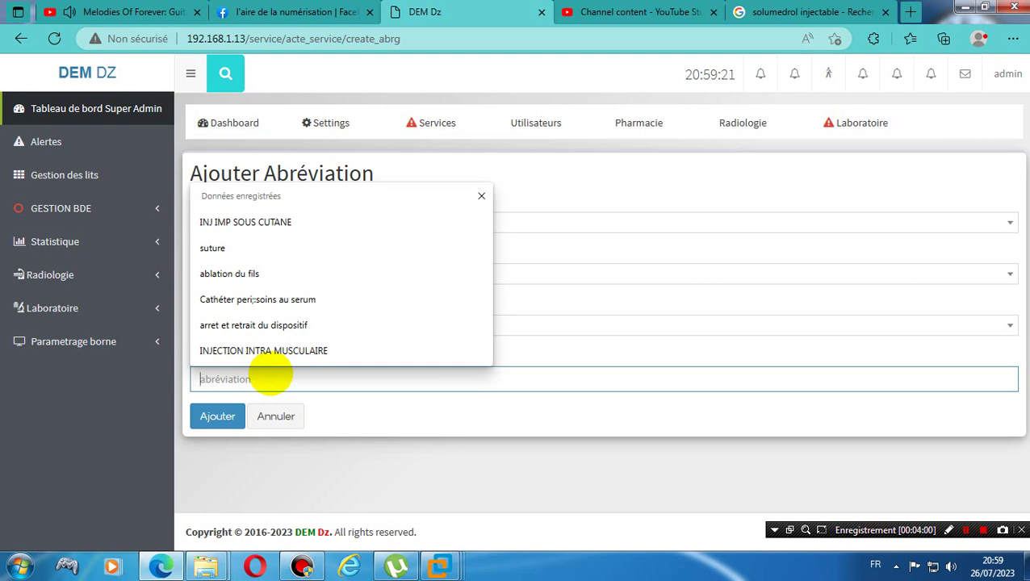
pyautogui.write('S')
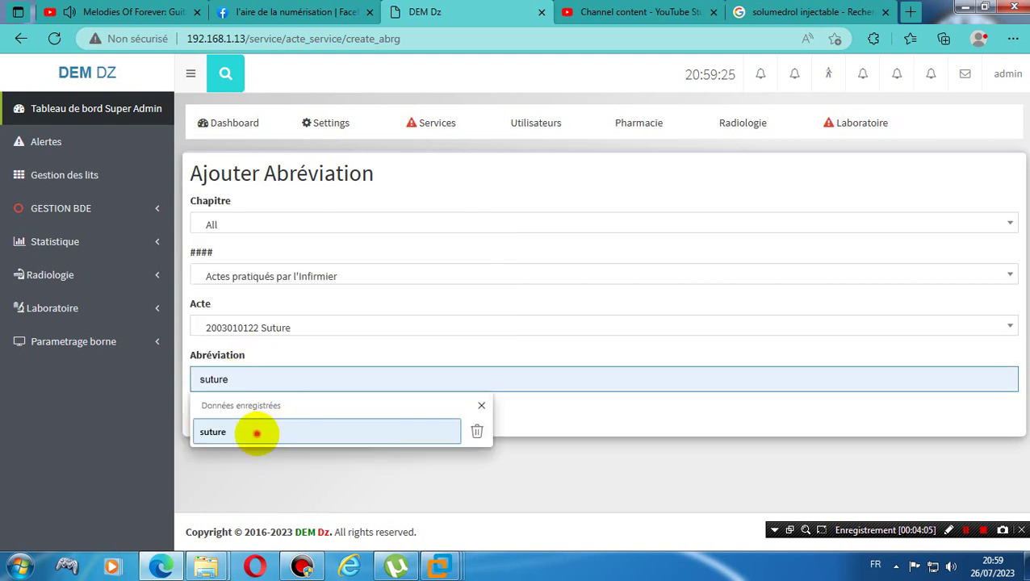
pyautogui.click(257, 430)
pyautogui.click(218, 417)
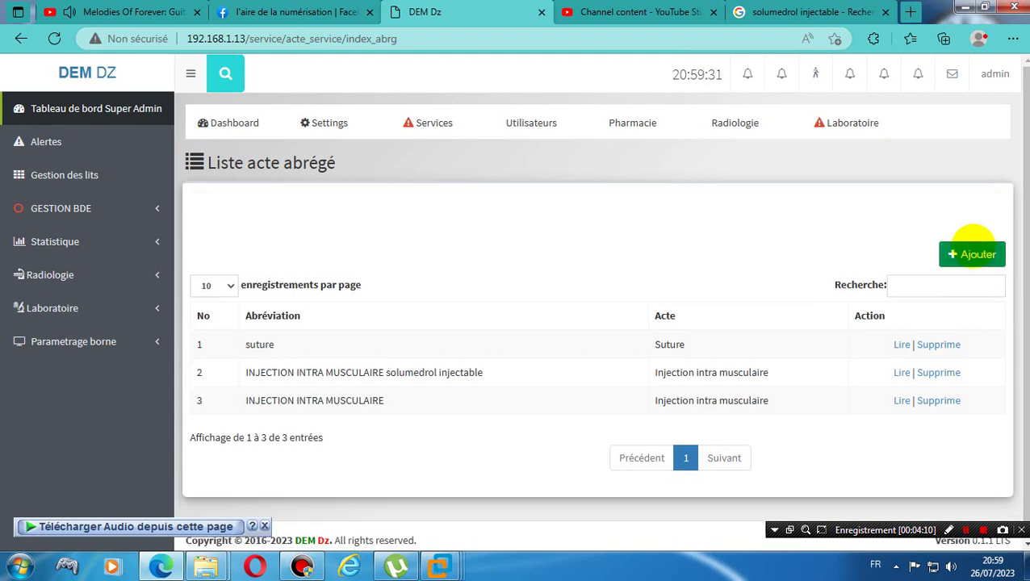
# Open a blank form for the act abbreviation that follows suture.
pyautogui.click(973, 252)
pyautogui.click(985, 203)
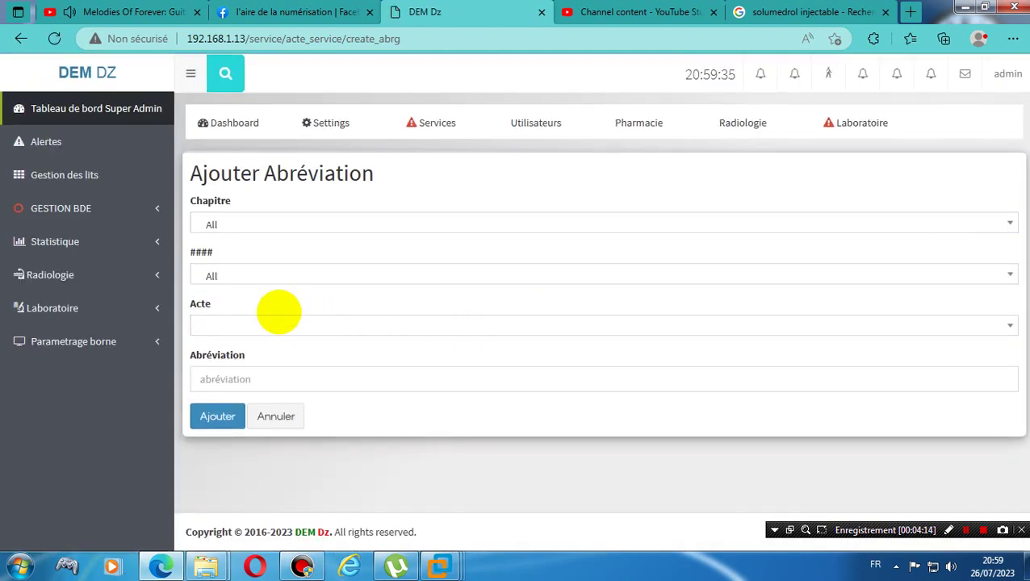
# Filter the categories by "INF" and set the category of the new abbreviation to "Actes pratiqués par l'Infirmier".
pyautogui.click(287, 273)
pyautogui.write('INF')
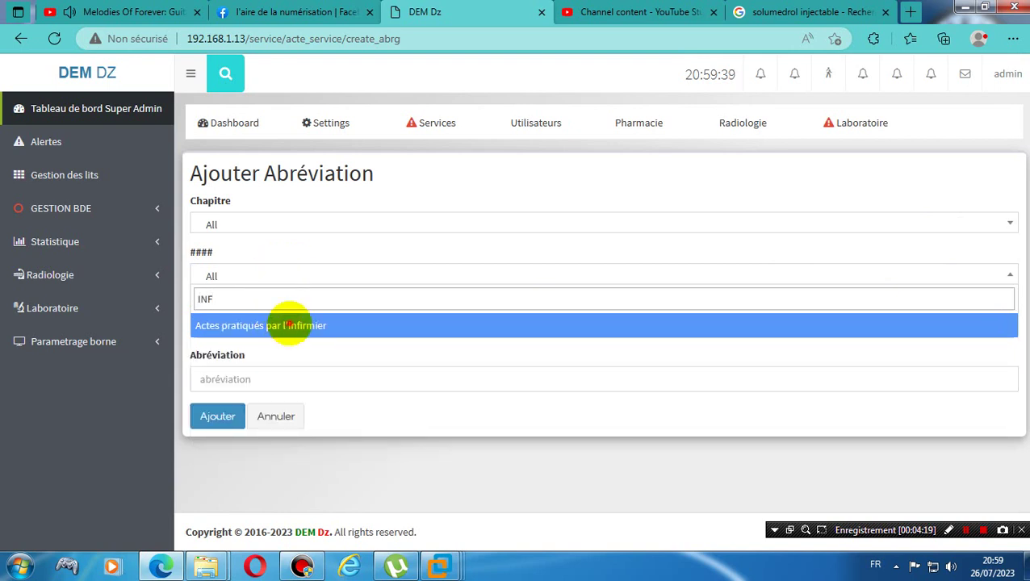
pyautogui.click(281, 326)
pyautogui.click(266, 327)
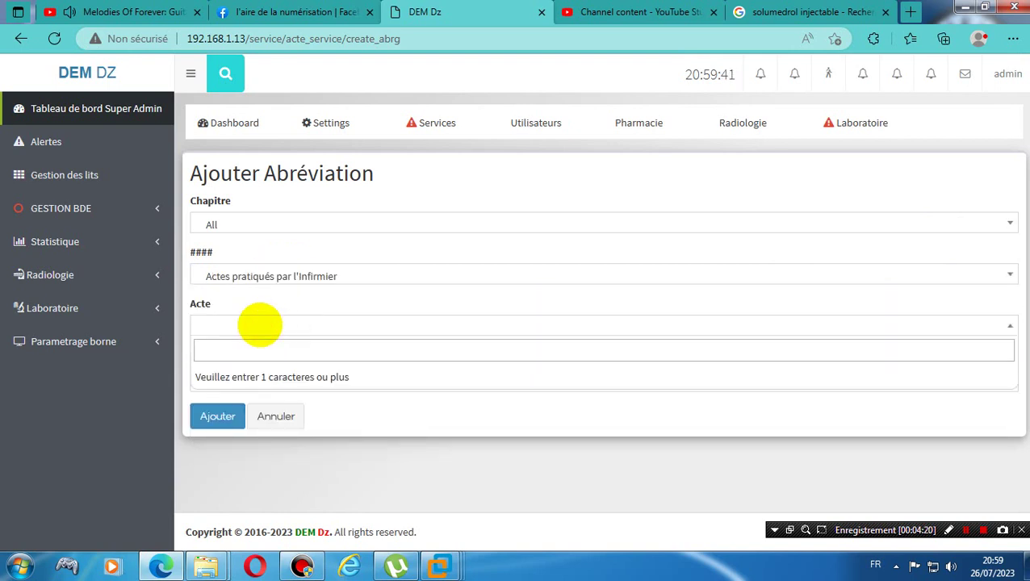
pyautogui.write('PA')
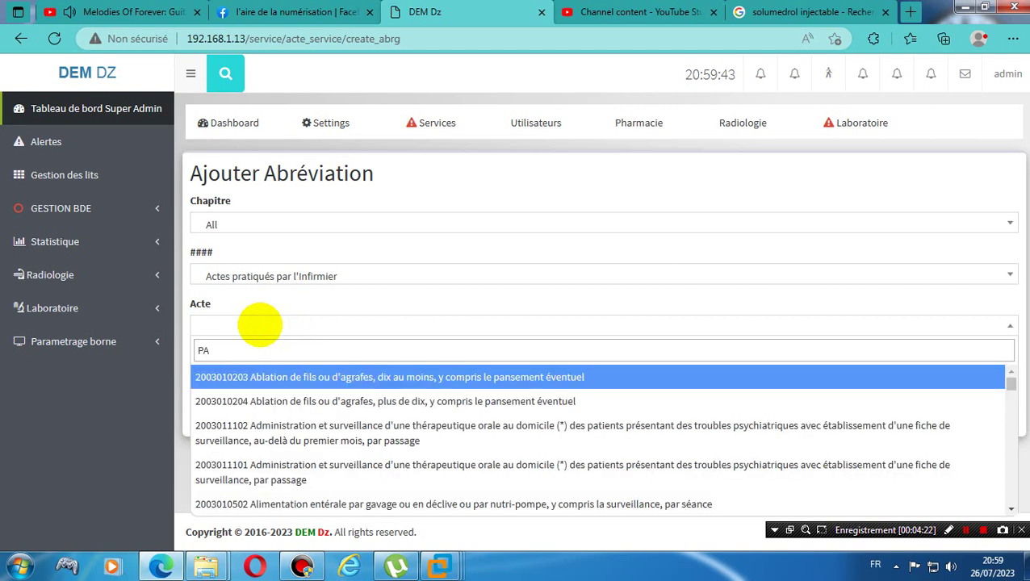
pyautogui.write('NC')
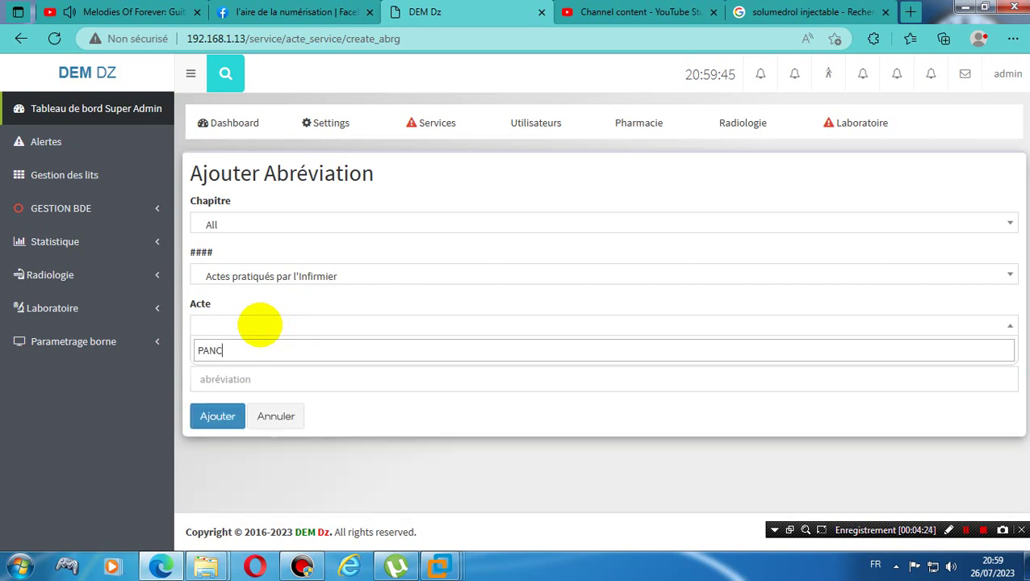
pyautogui.press('BackSpace')
pyautogui.press('BackSpace')
pyautogui.press('BackSpace')
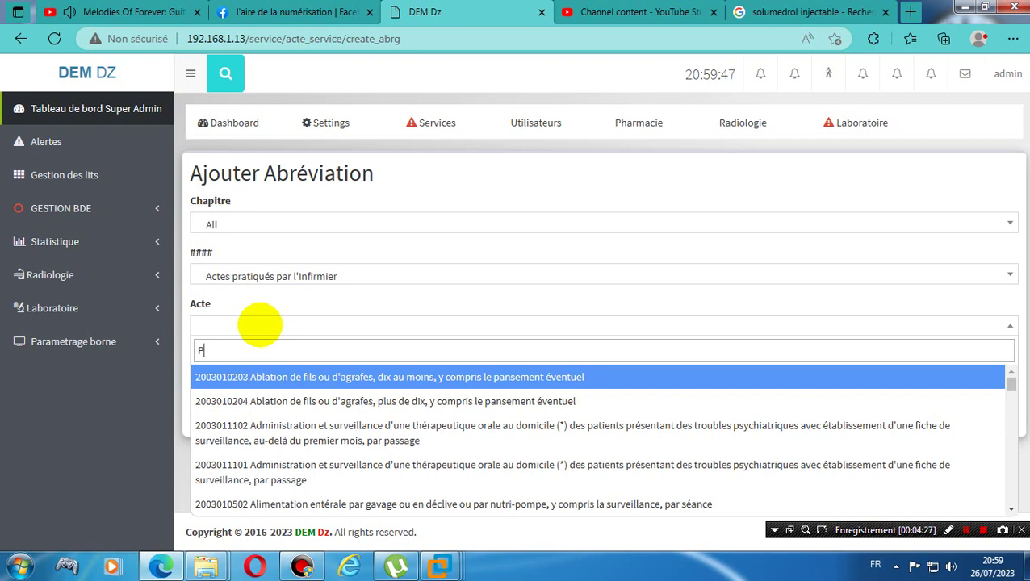
pyautogui.write('enc')
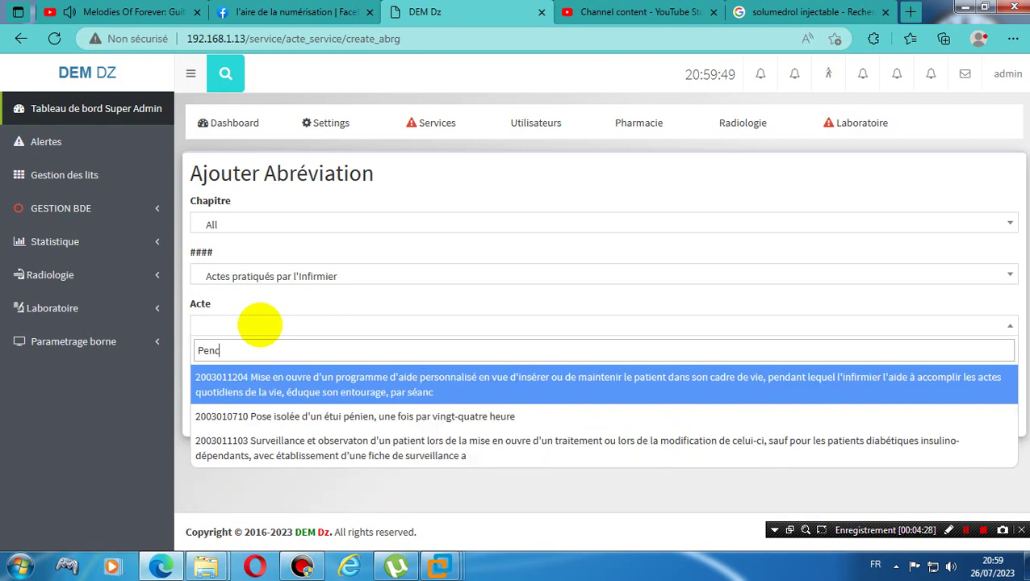
pyautogui.press('BackSpace')
pyautogui.press('BackSpace')
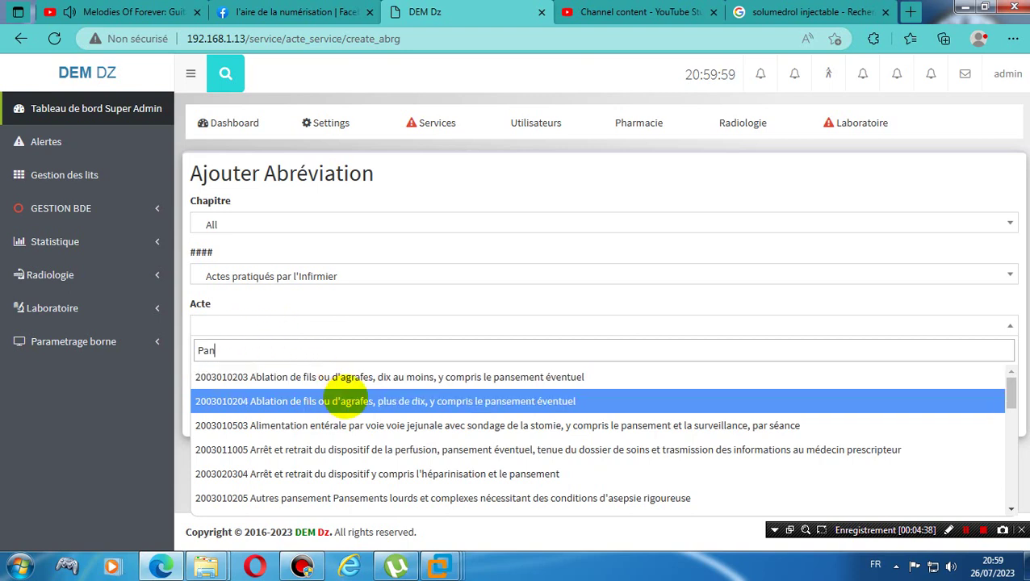
pyautogui.click(353, 401)
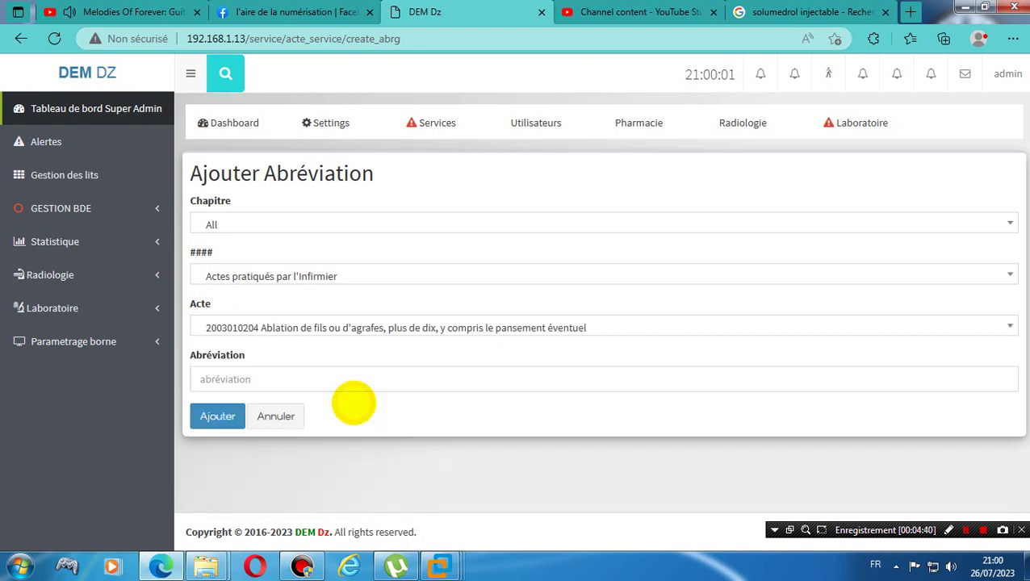
# Enter "ablation de fils" as the abbreviation and add it to the list of abbreviated acts.
pyautogui.click(252, 379)
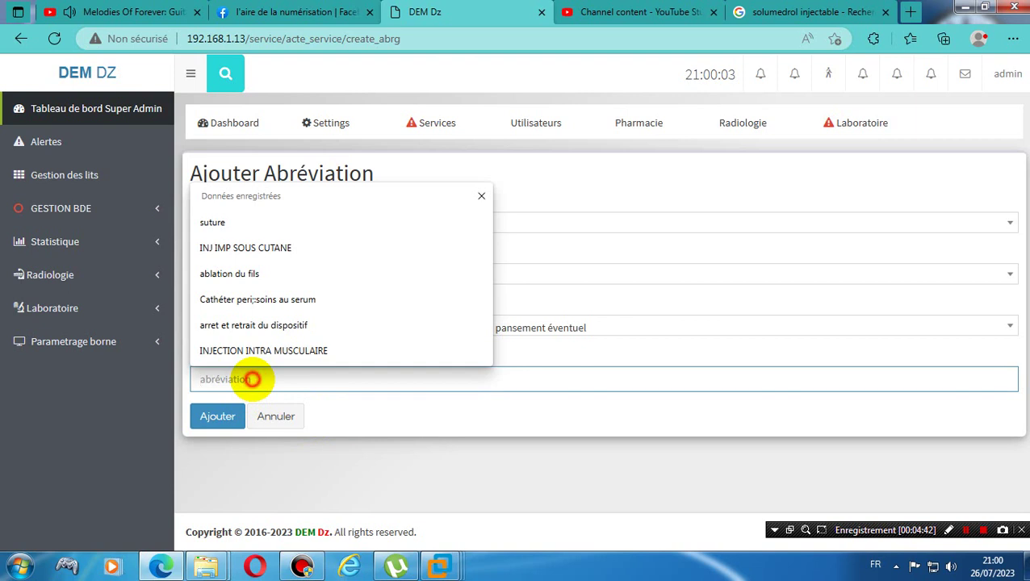
pyautogui.write('abl')
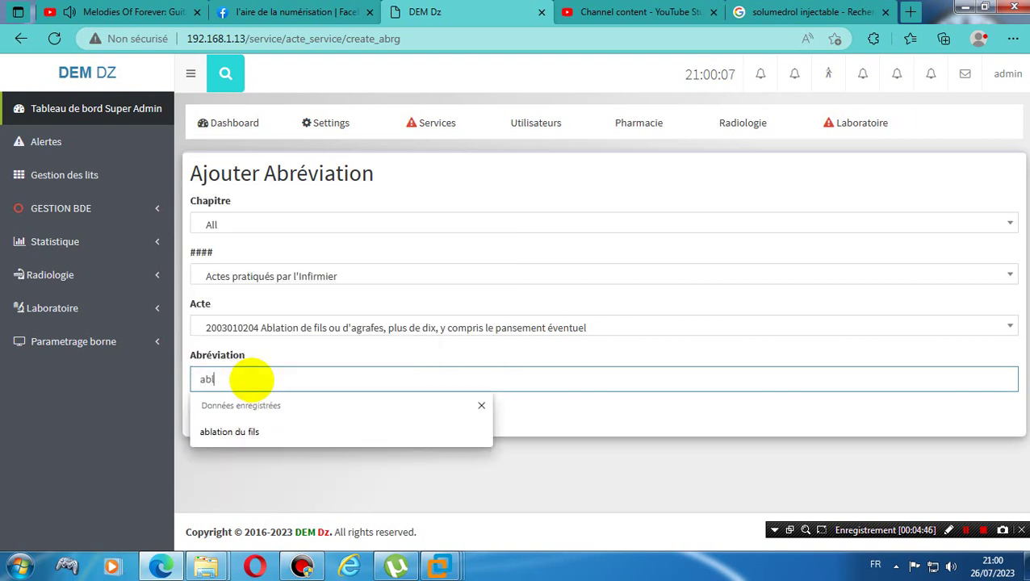
pyautogui.write('ation de')
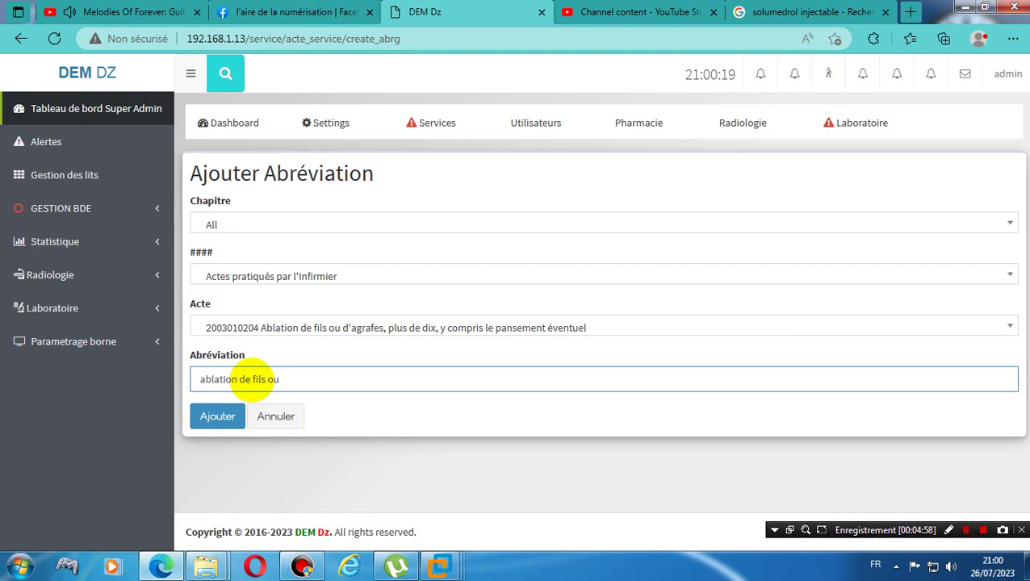
pyautogui.write('fils ou d')
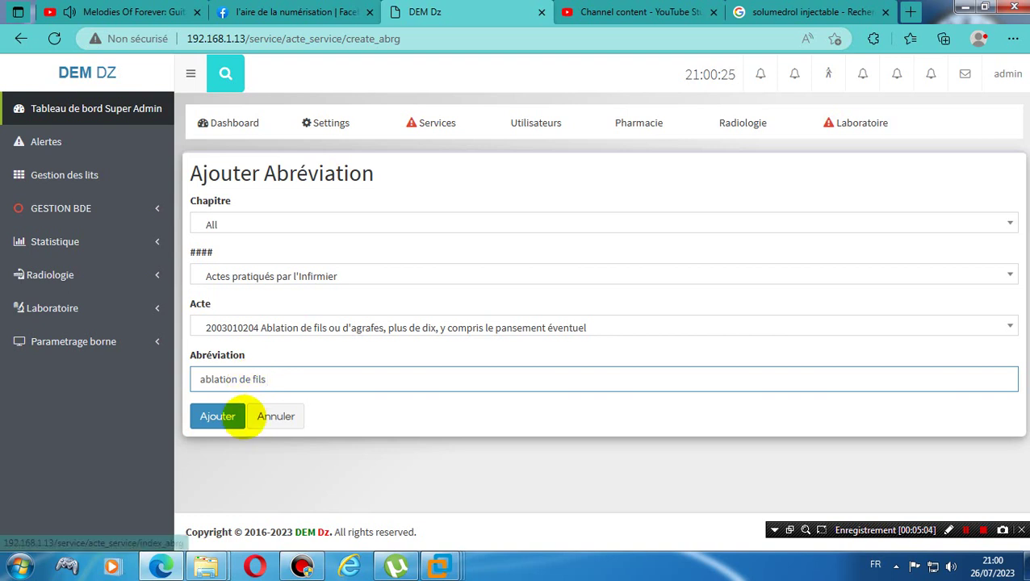
pyautogui.click(214, 418)
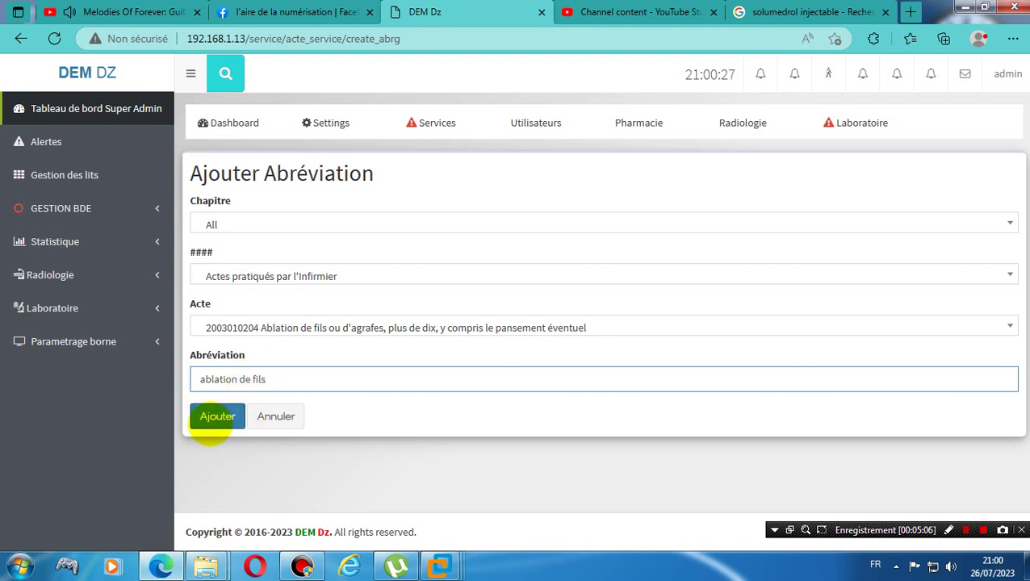
pyautogui.click(214, 418)
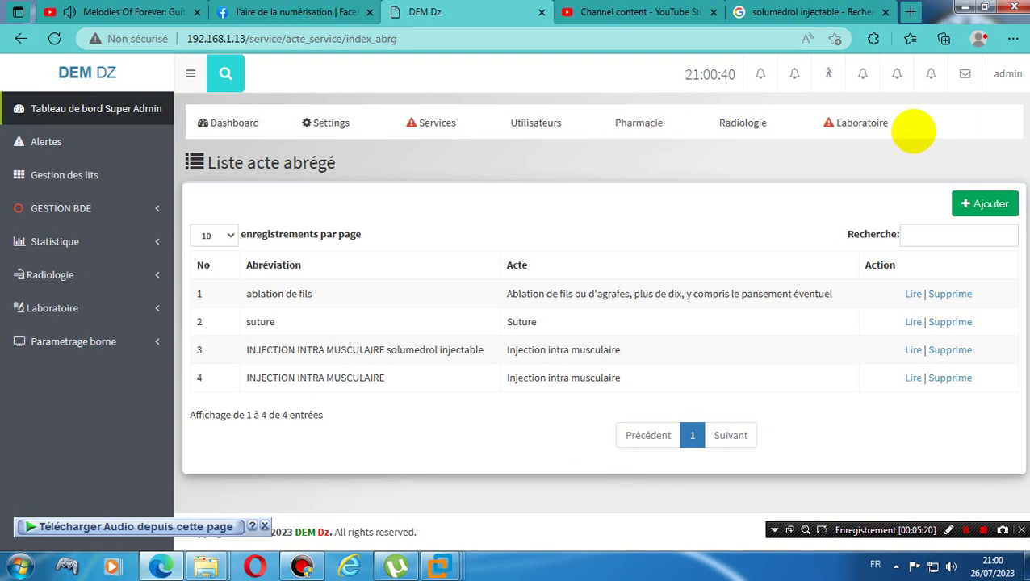
# Log out and sign back in to the admin account with its saved username and password.
pyautogui.click(1009, 72)
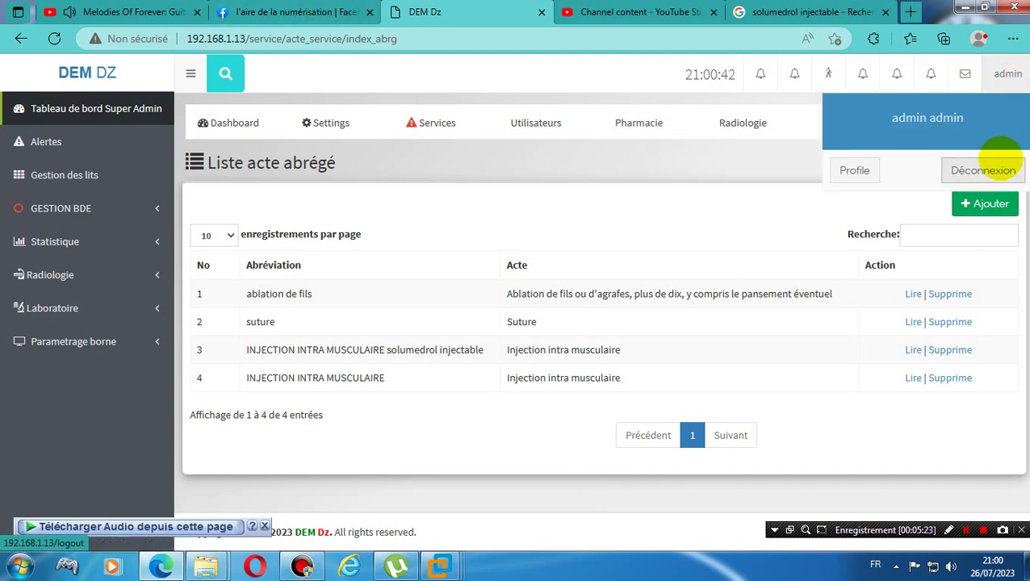
pyautogui.click(999, 165)
pyautogui.click(490, 328)
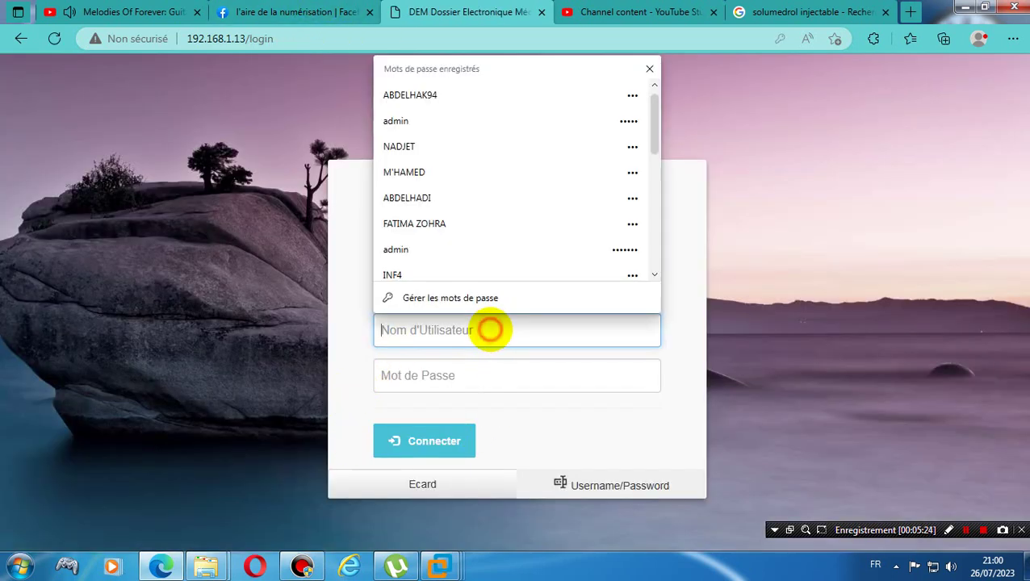
pyautogui.click(432, 114)
pyautogui.click(436, 440)
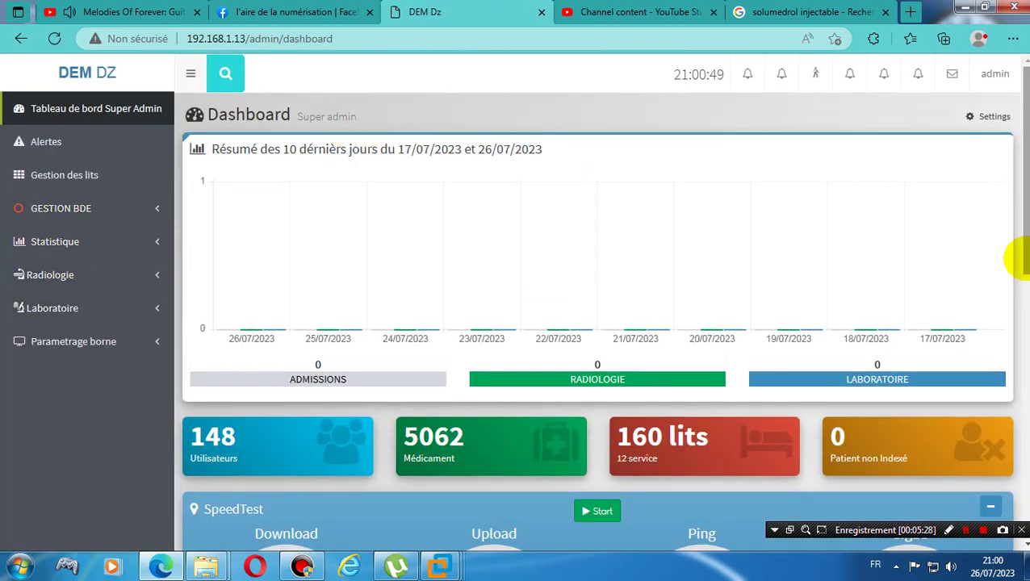
# Open the list of users and look through the accounts matching "abd" down to the last page.
pyautogui.moveTo(1021, 252); pyautogui.dragTo(1020, 214)
pyautogui.click(40, 174)
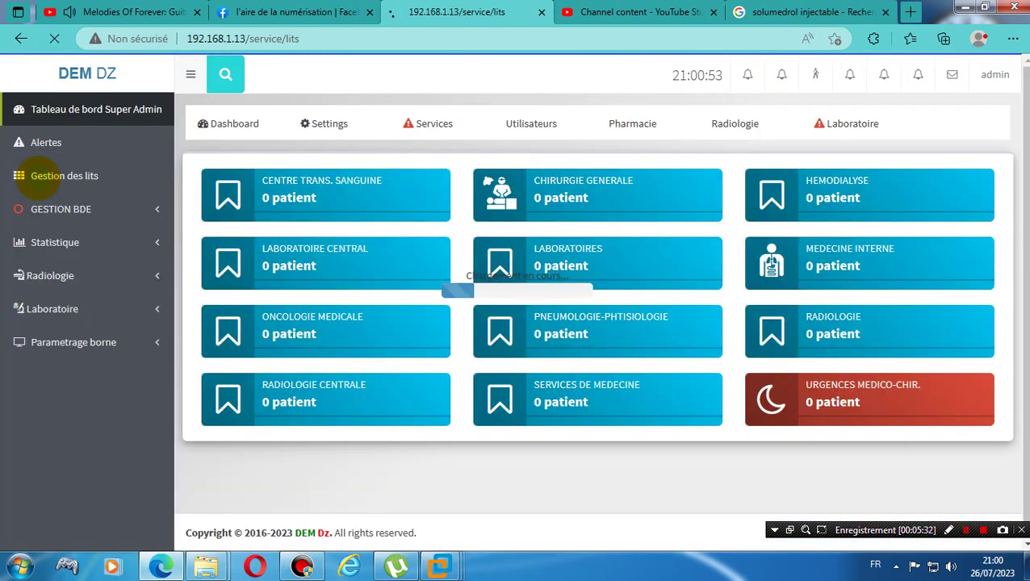
pyautogui.click(40, 141)
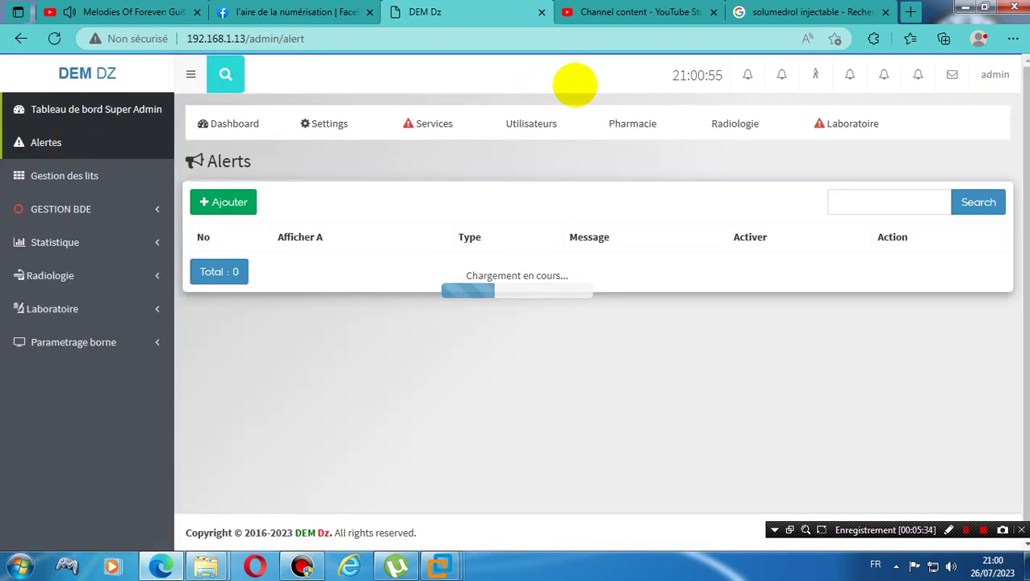
pyautogui.click(513, 124)
pyautogui.click(548, 159)
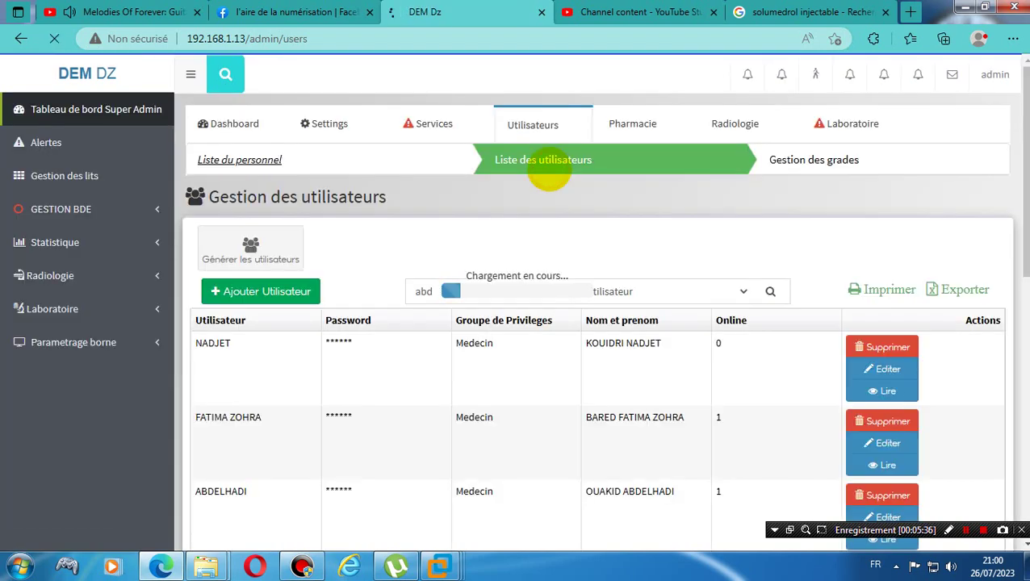
pyautogui.scroll(-3, 598, 323)
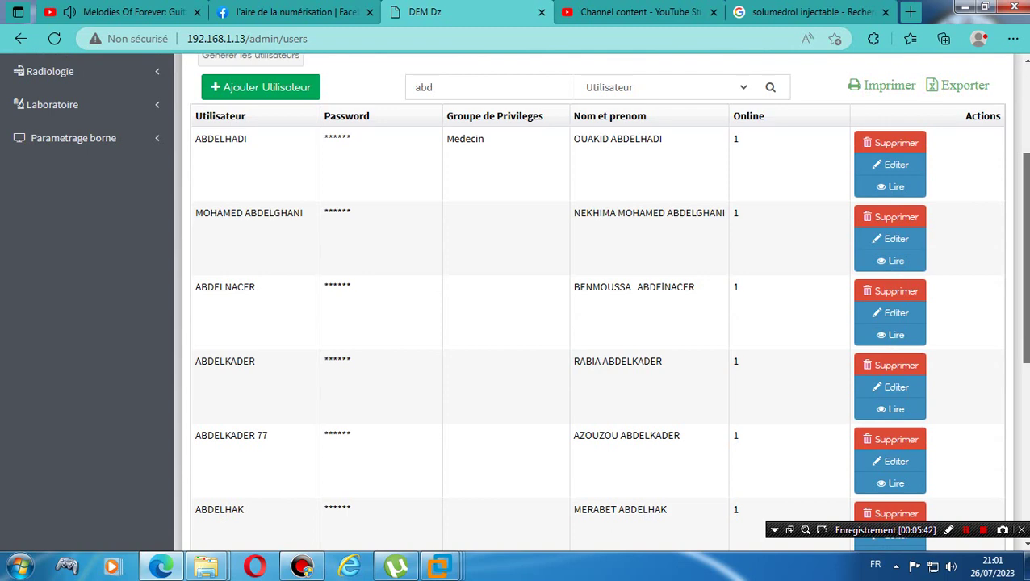
pyautogui.scroll(-5, 598, 323)
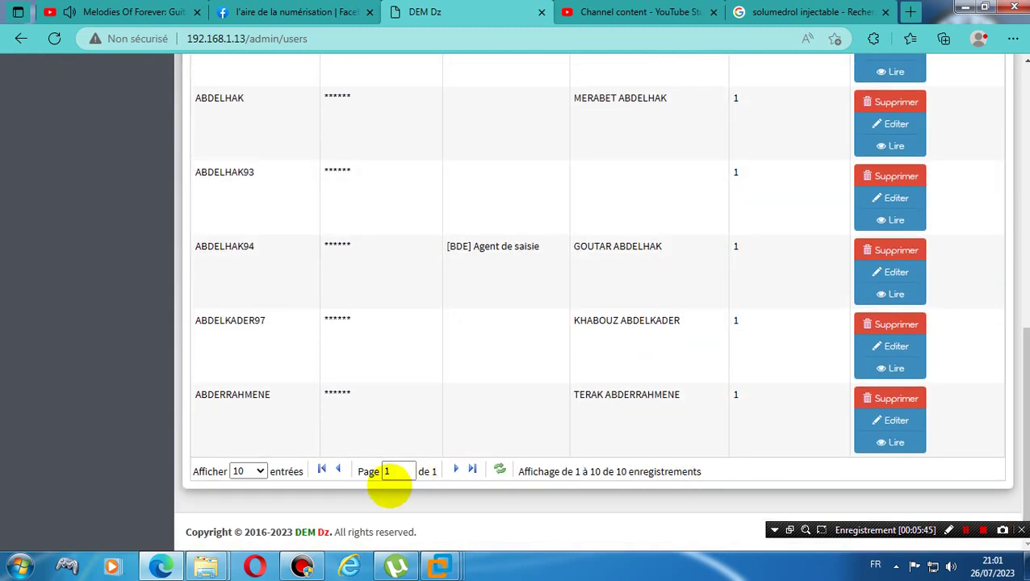
pyautogui.click(455, 469)
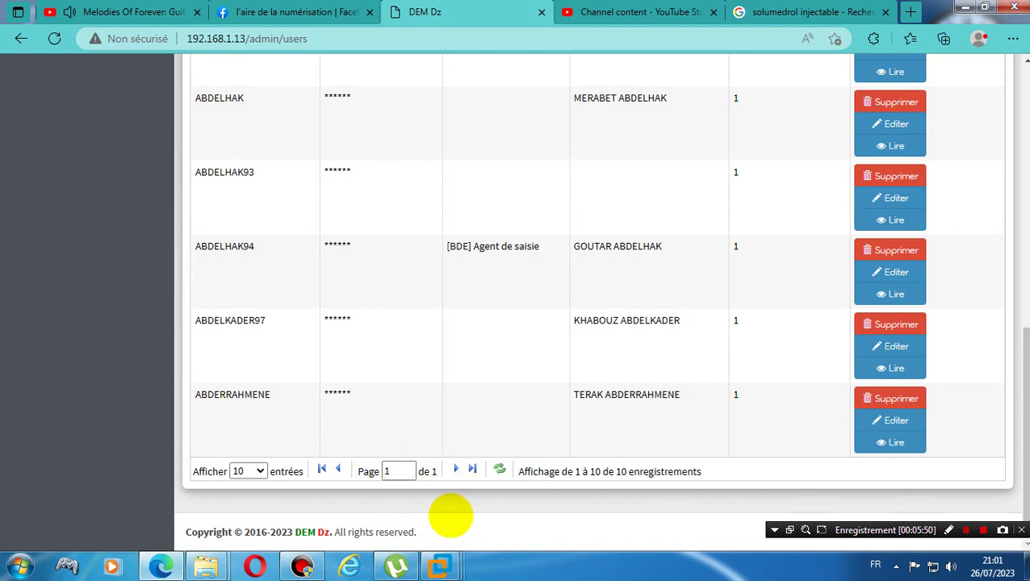
pyautogui.click(456, 468)
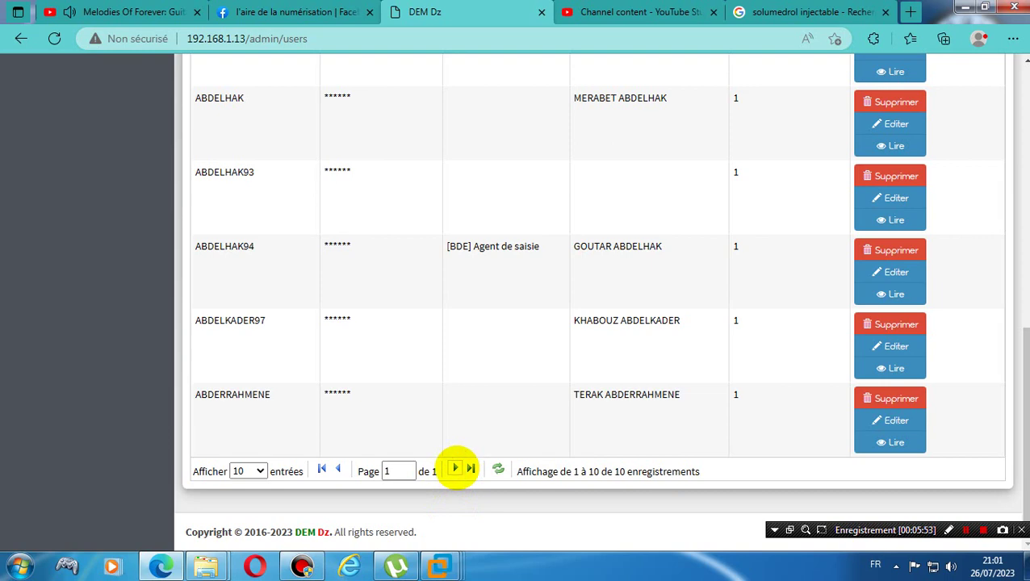
pyautogui.moveTo(1023, 419); pyautogui.dragTo(1023, 153)
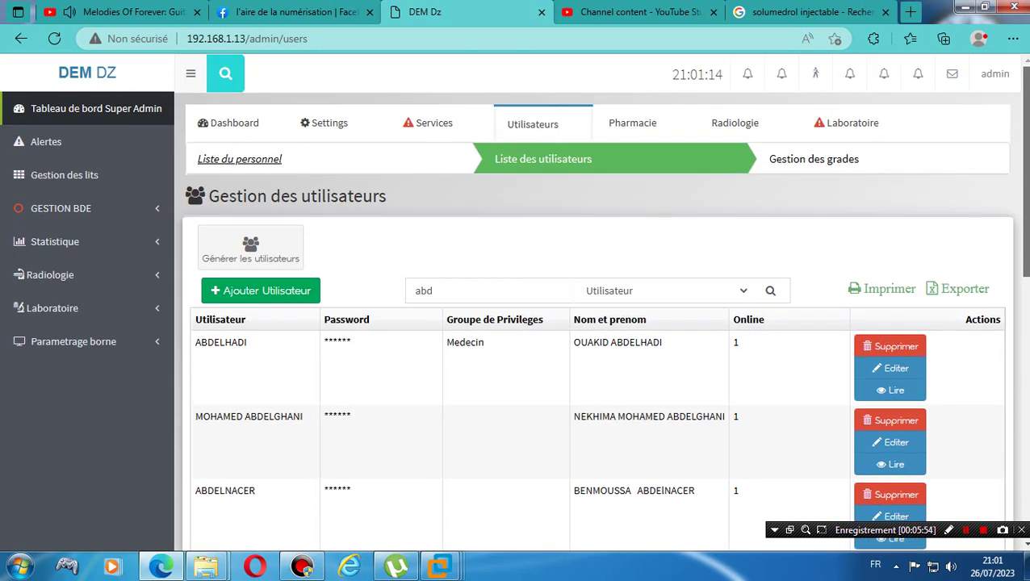
# Open the staff list (Liste du personnel), clear its search filter and look through all employees.
pyautogui.click(206, 159)
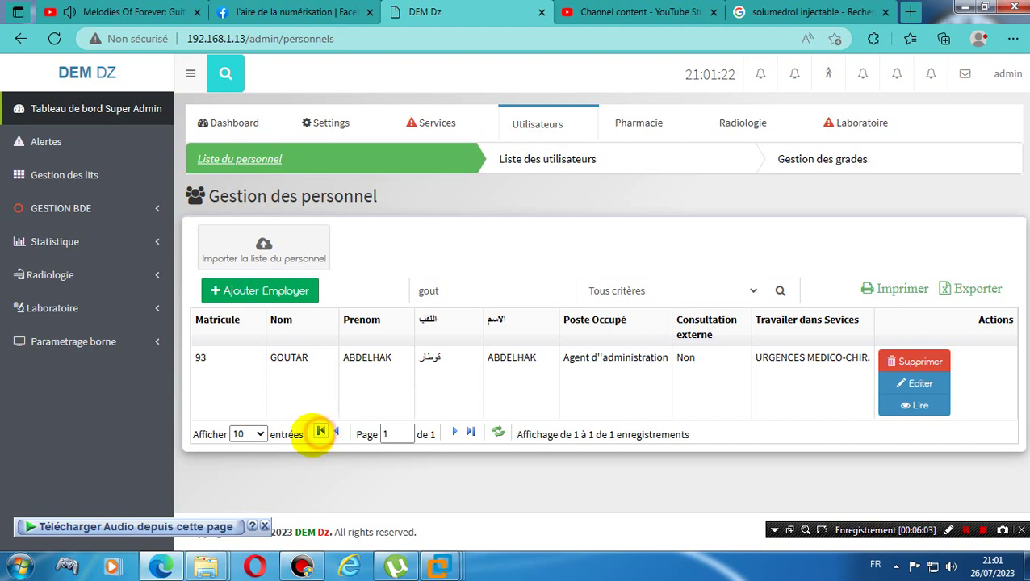
pyautogui.doubleClick(488, 291)
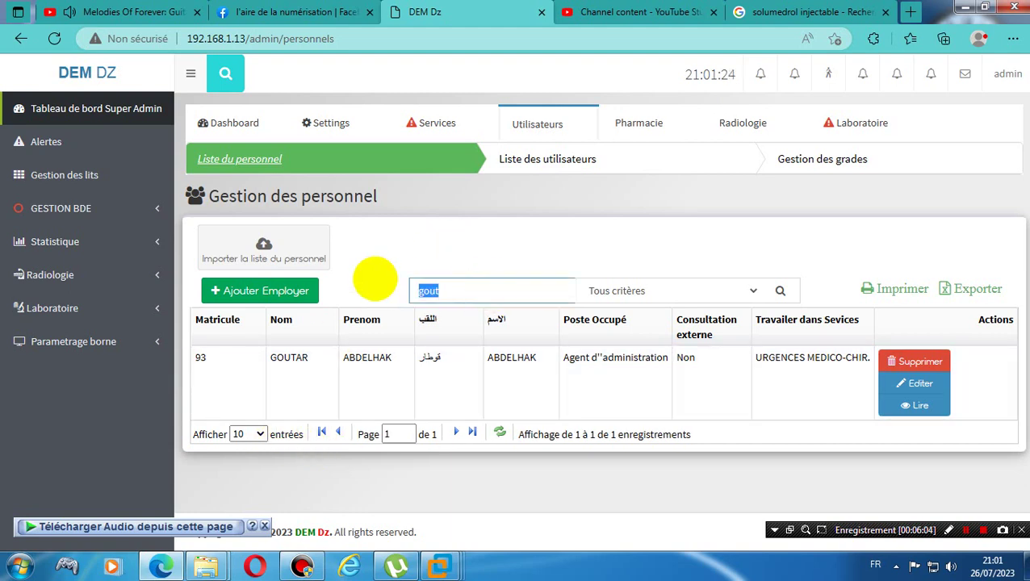
pyautogui.press('BackSpace')
pyautogui.moveTo(1024, 169); pyautogui.dragTo(1024, 424)
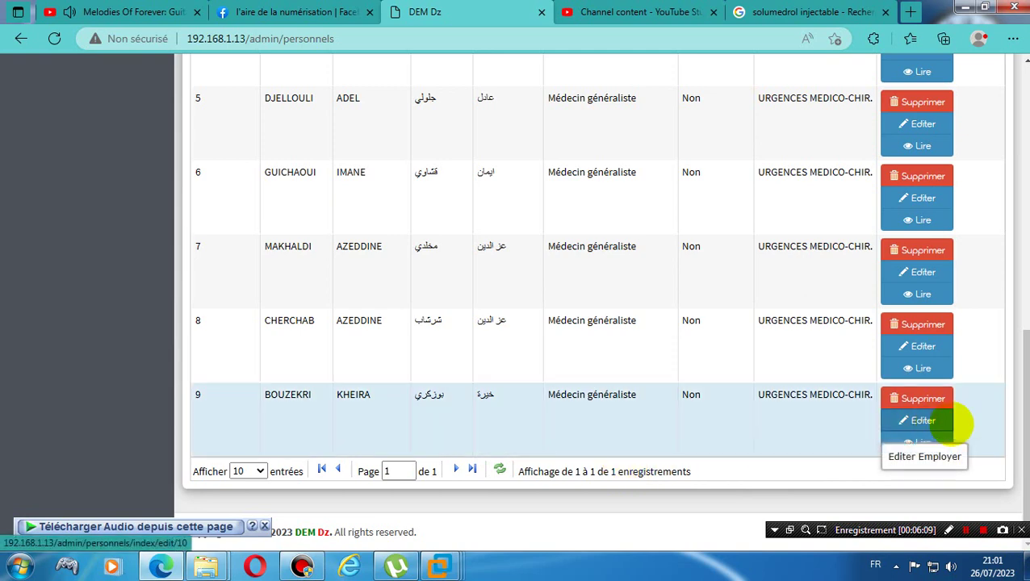
pyautogui.scroll(10, 790, 332)
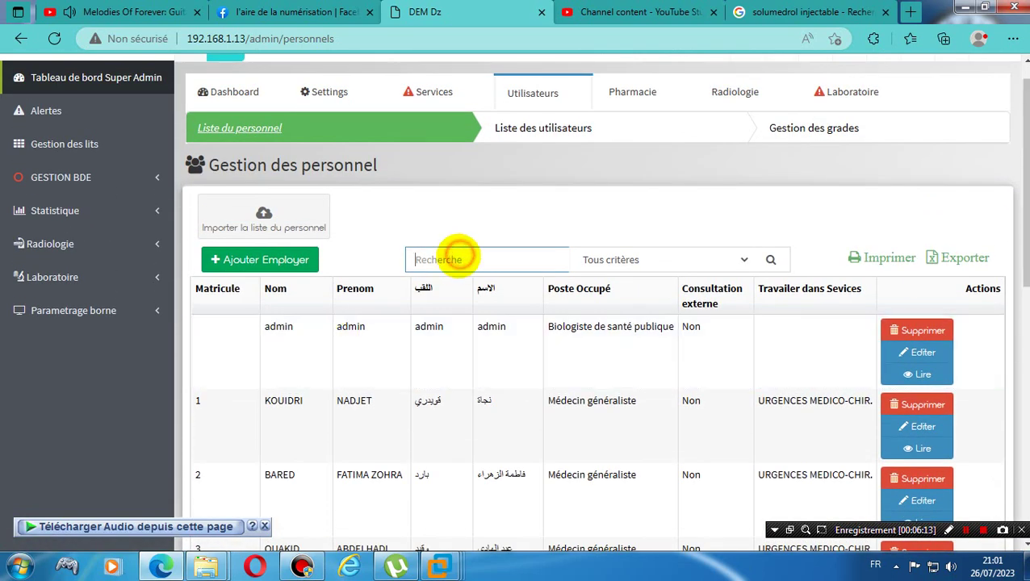
# Try searching the staff list for "ref" and "hach", and clear the search.
pyautogui.write('lef')
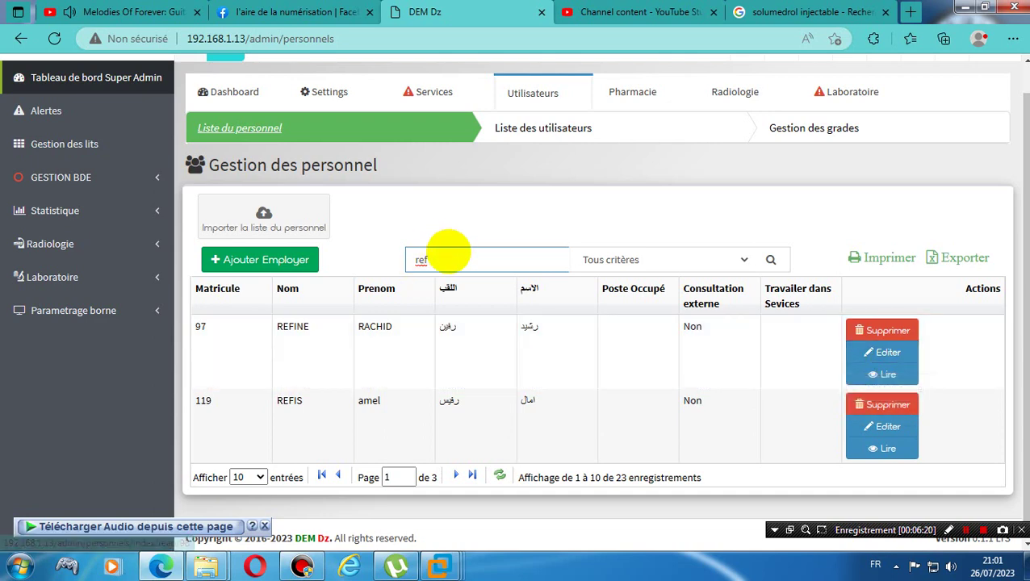
pyautogui.moveTo(451, 258); pyautogui.dragTo(377, 251)
pyautogui.write('hach')
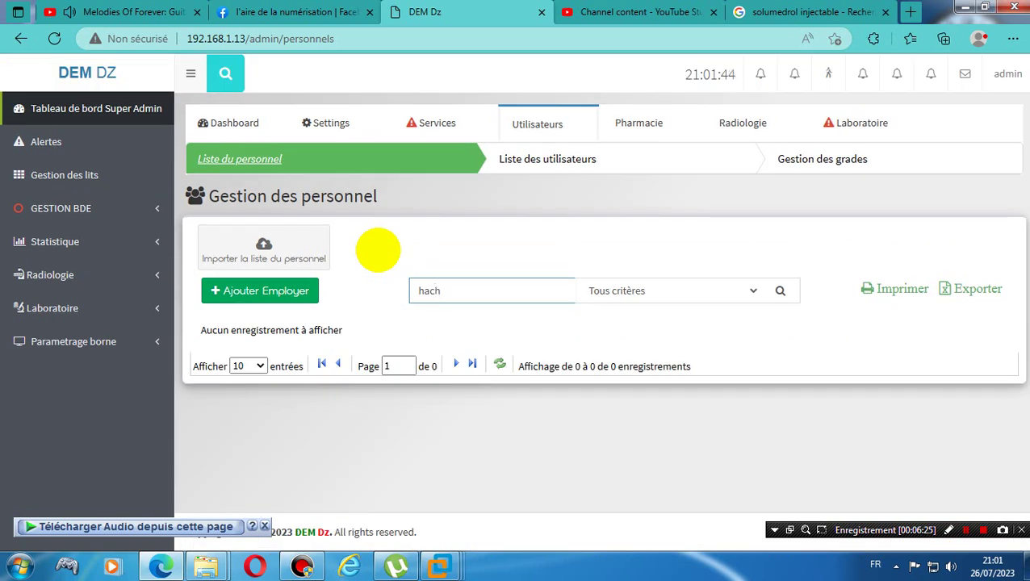
pyautogui.press('BackSpace')
pyautogui.press('BackSpace')
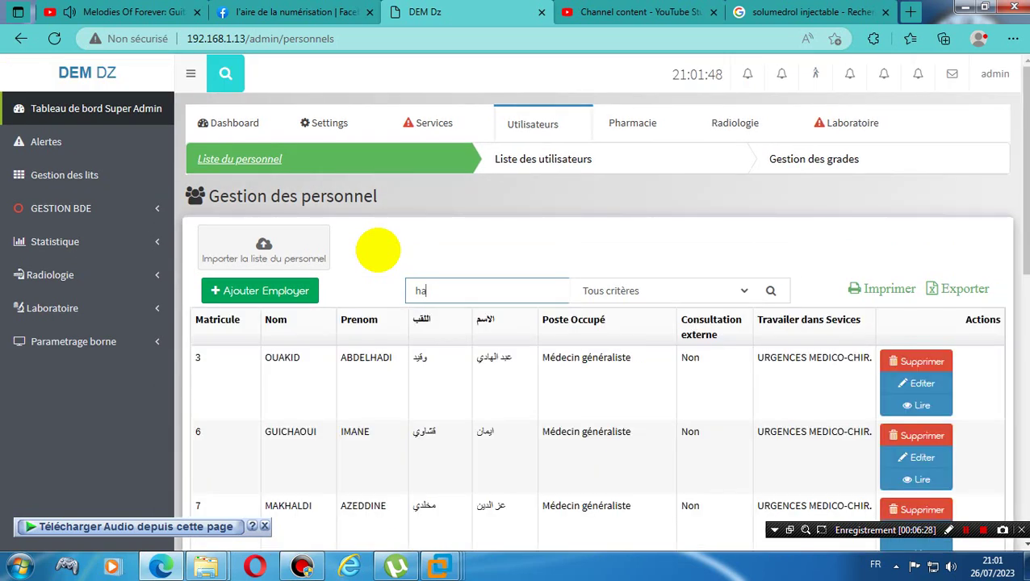
pyautogui.press('BackSpace')
pyautogui.press('BackSpace')
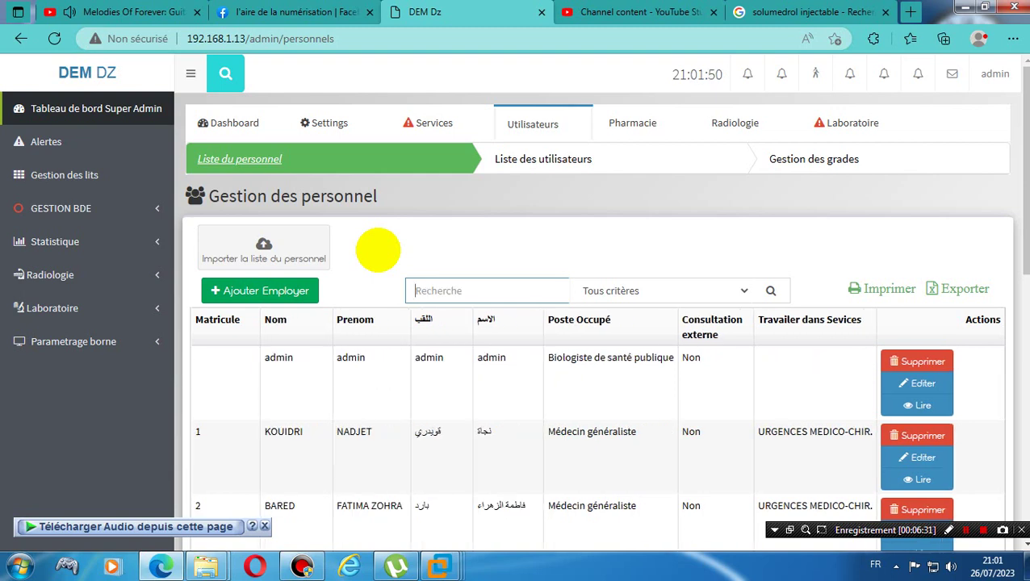
# Search the staff list for "ref" and open the first matching employee's record for editing.
pyautogui.write('ref')
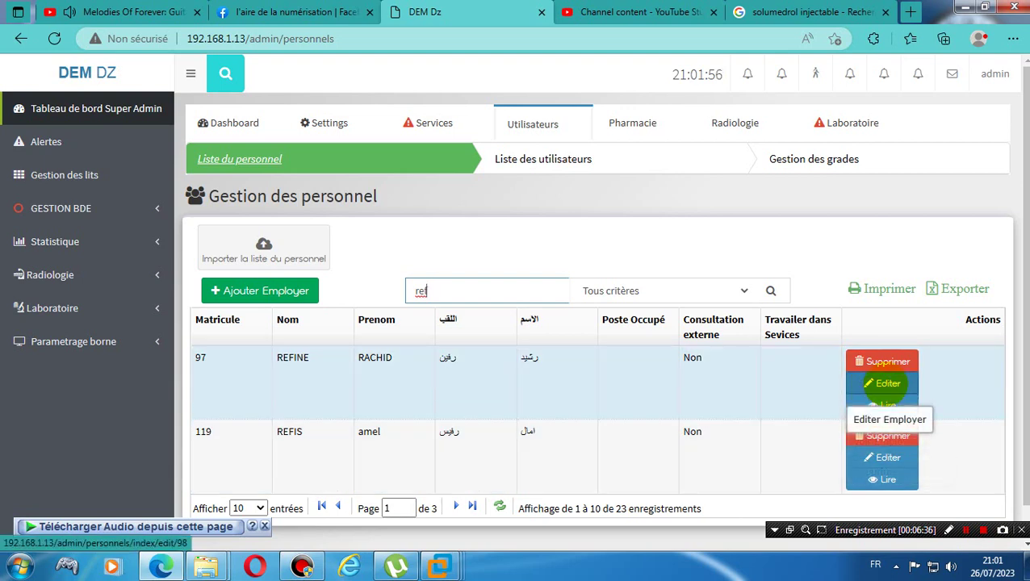
pyautogui.click(888, 384)
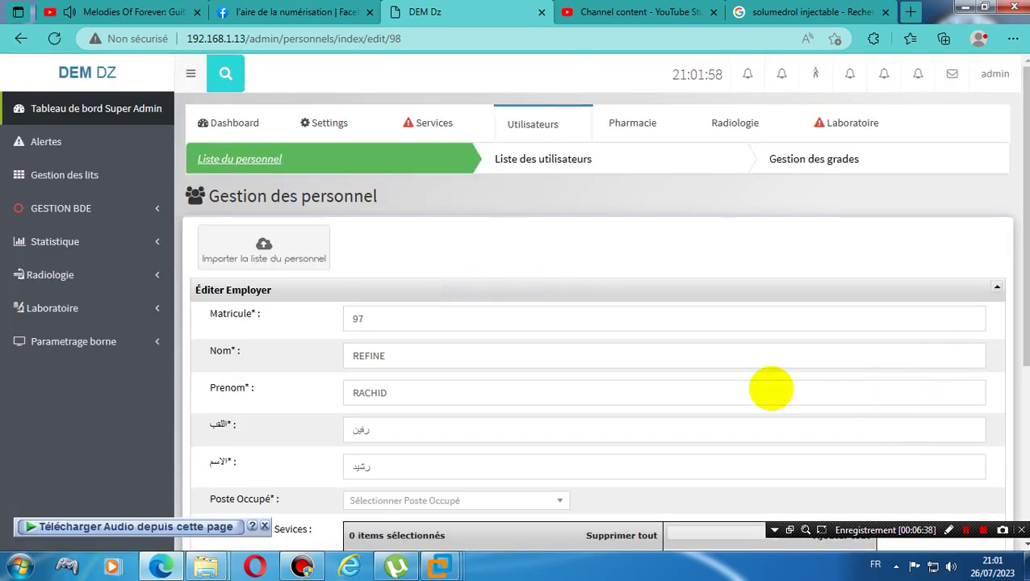
# Set the employee's Poste Occupé to "Infermier spécialisé de santé publique".
pyautogui.click(538, 503)
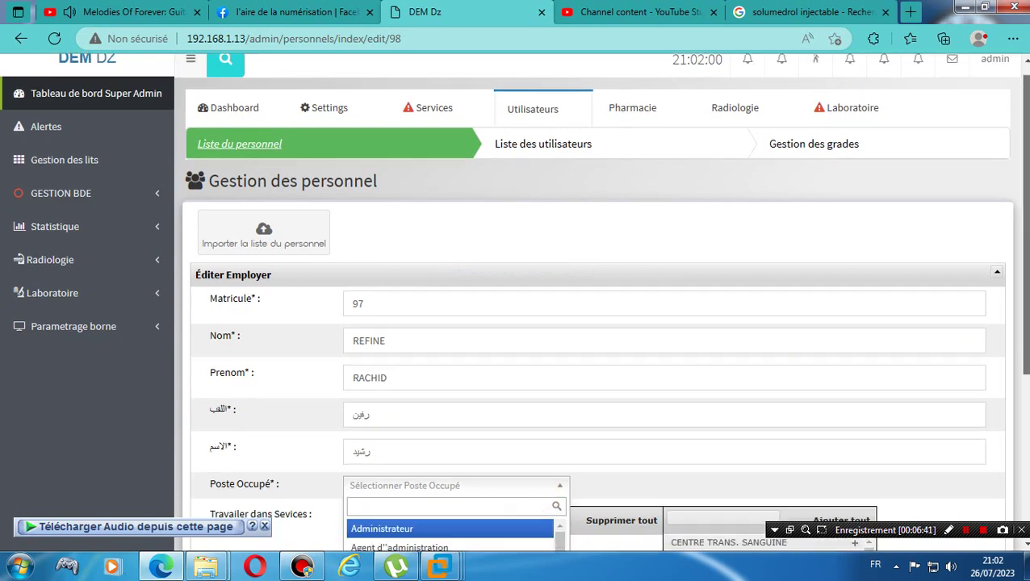
pyautogui.scroll(-3, 1012, 379)
pyautogui.write('i')
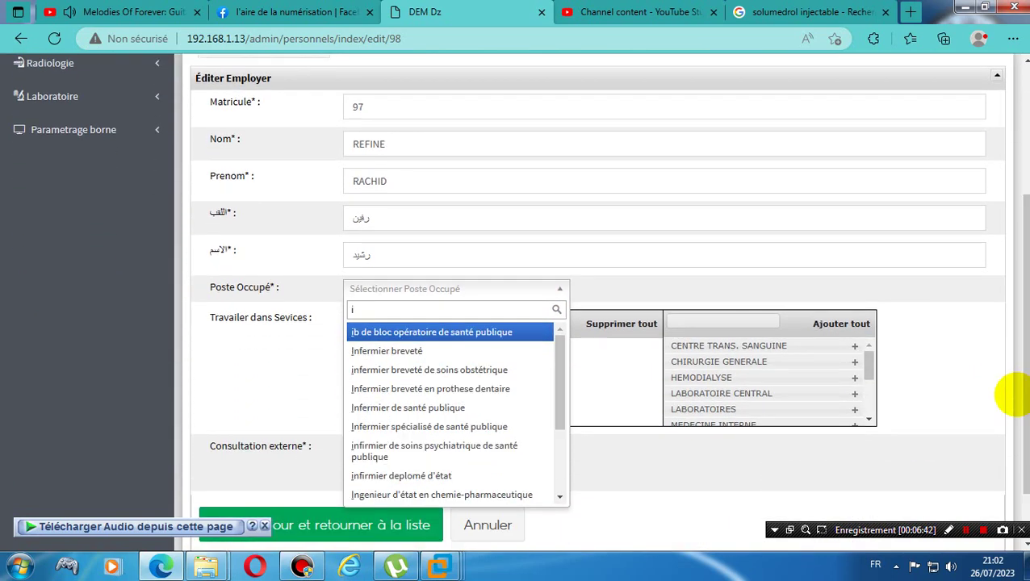
pyautogui.click(483, 427)
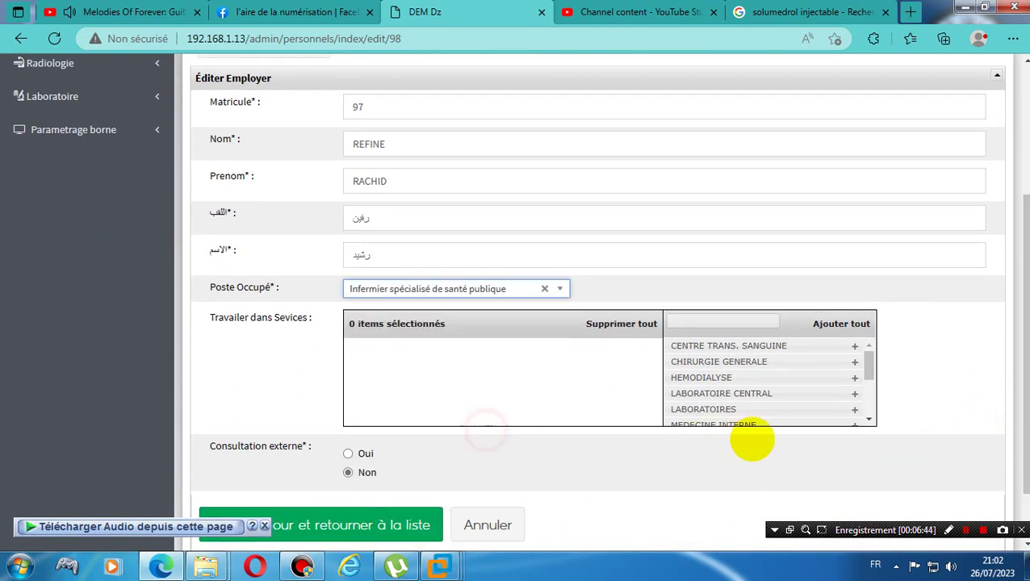
# Assign the employee to the URGENCES MEDICO-CHIR. service and save the record, returning to the staff list.
pyautogui.moveTo(876, 372); pyautogui.dragTo(805, 425)
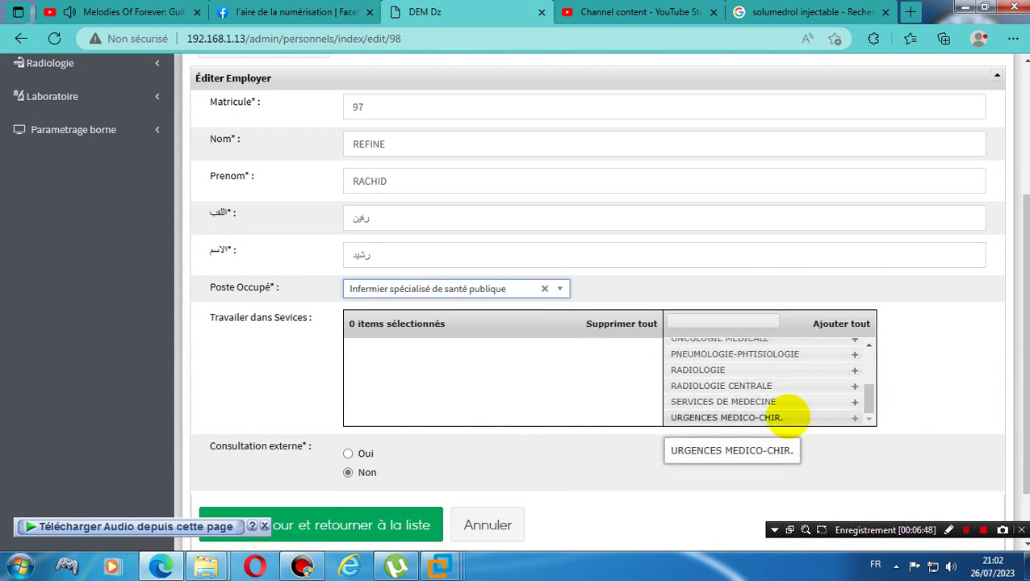
pyautogui.click(781, 421)
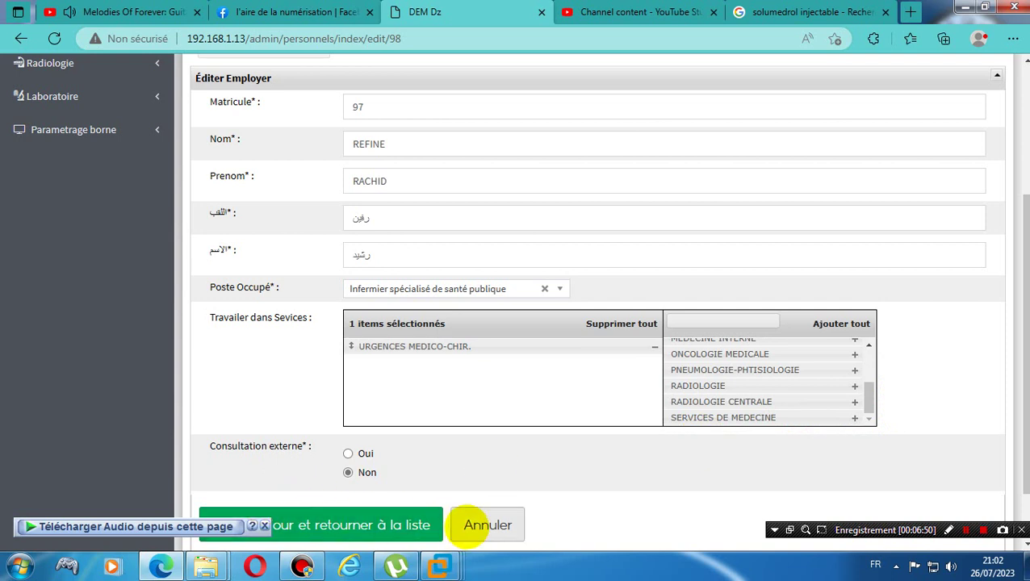
pyautogui.click(344, 524)
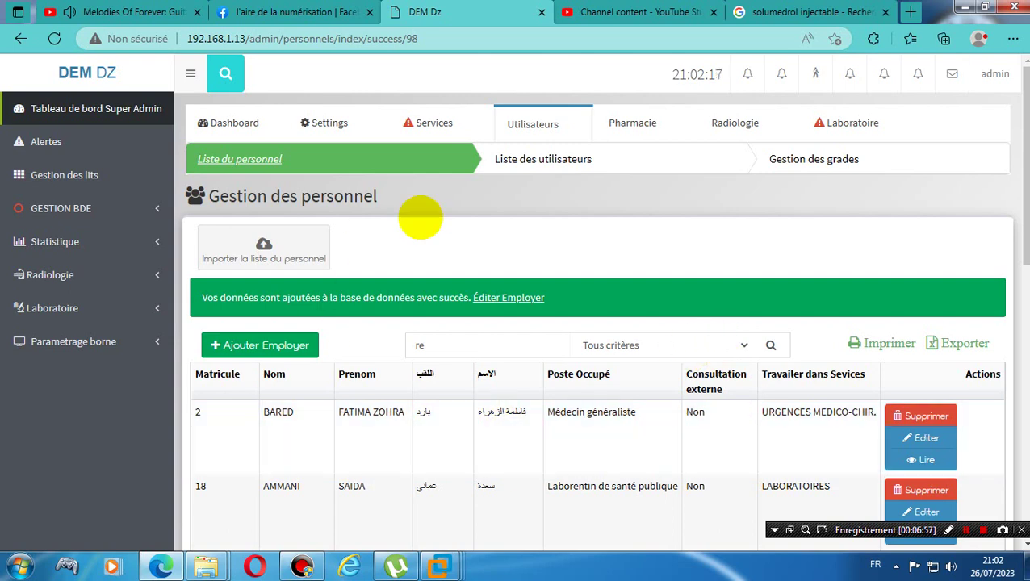
# Open the list of users, search for "rac" and open the first matching account for editing.
pyautogui.click(523, 160)
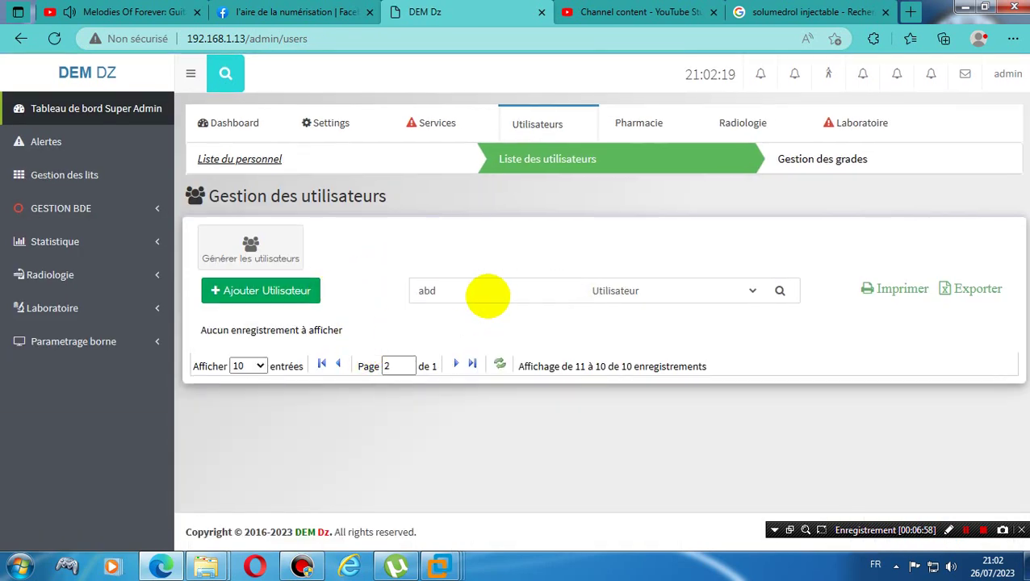
pyautogui.doubleClick(488, 294)
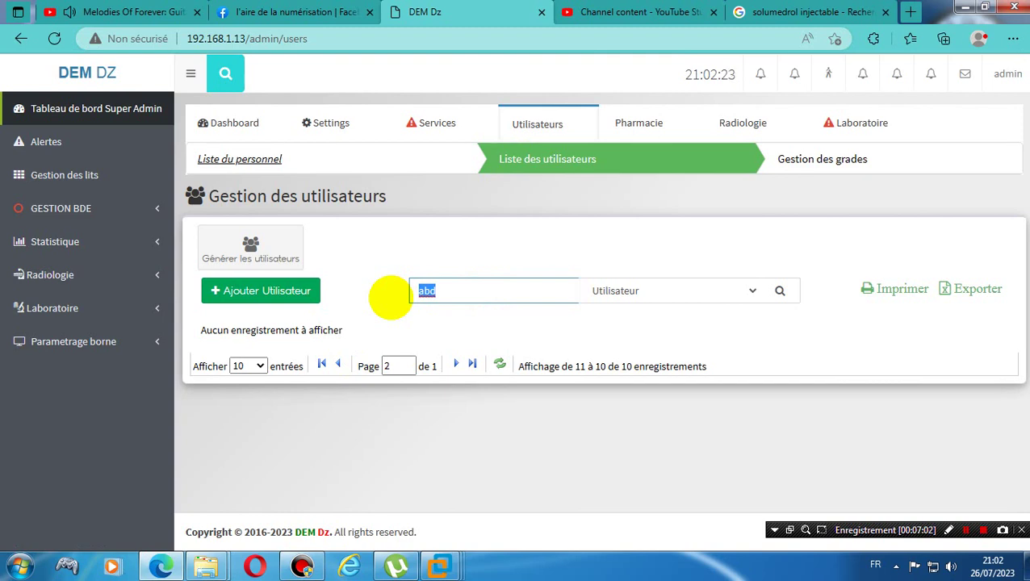
pyautogui.write('ra')
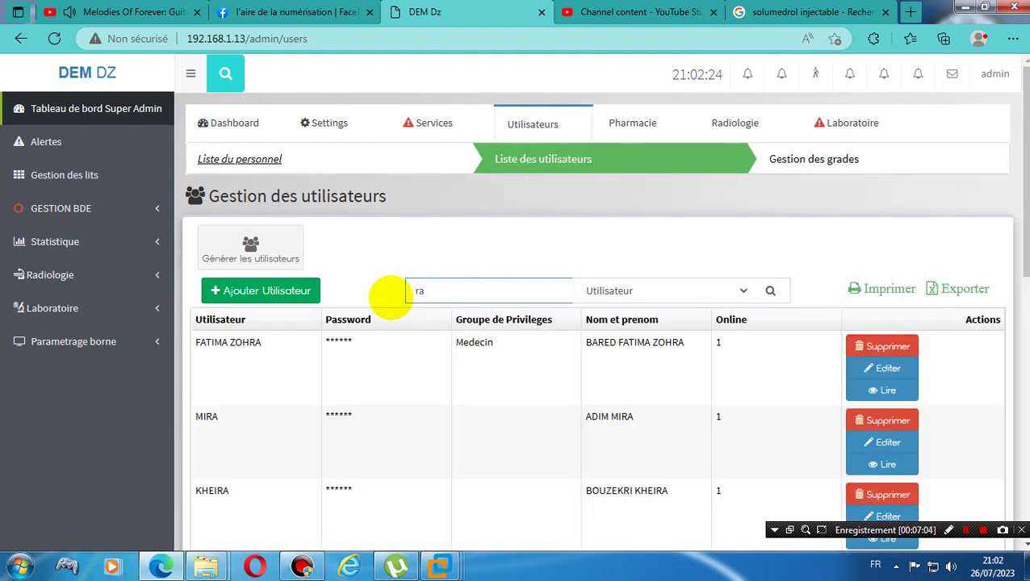
pyautogui.write('c')
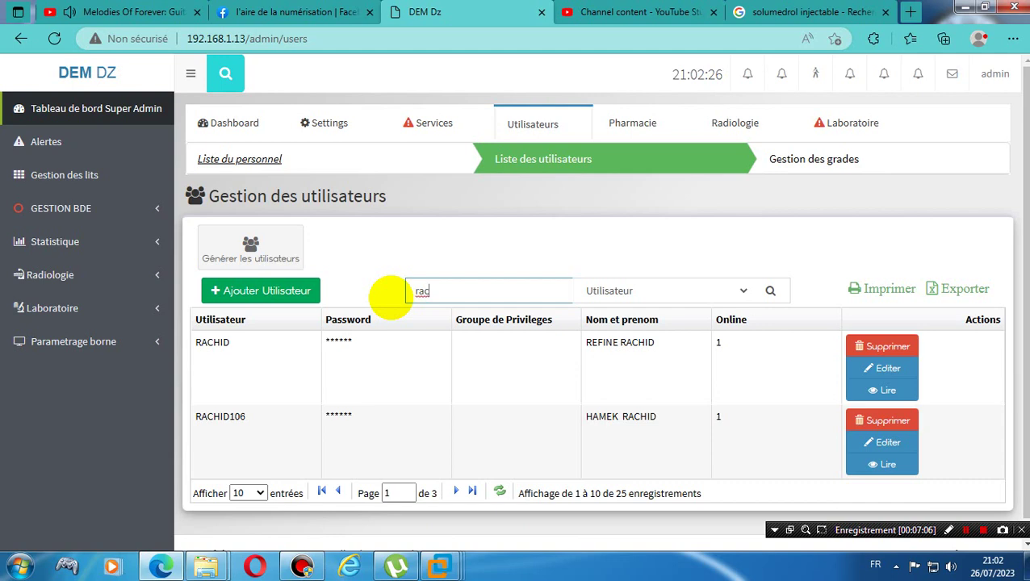
pyautogui.click(888, 369)
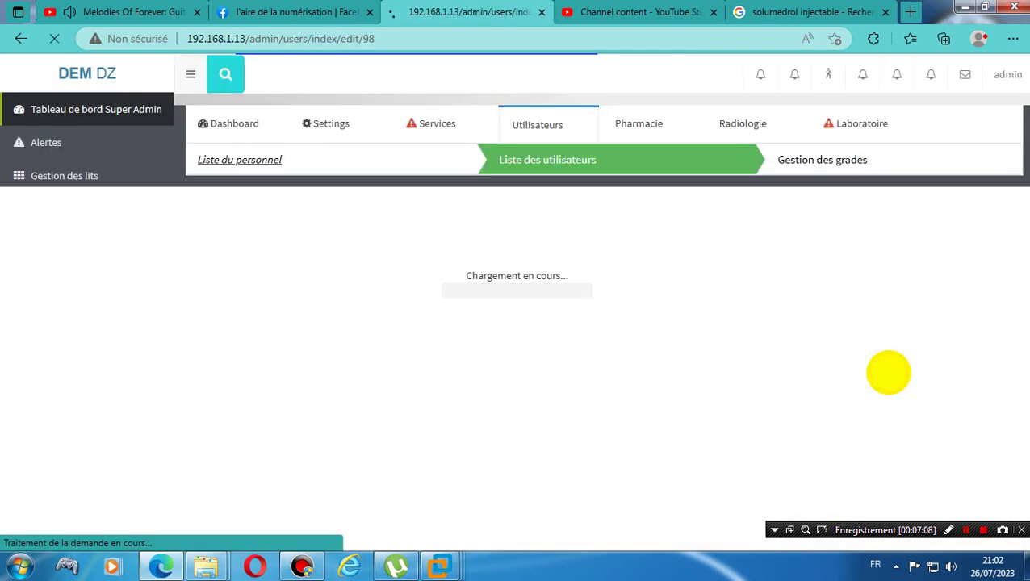
# Set the account's Groupe de Privileges to "[Service] Coordinateur chef de service".
pyautogui.click(398, 381)
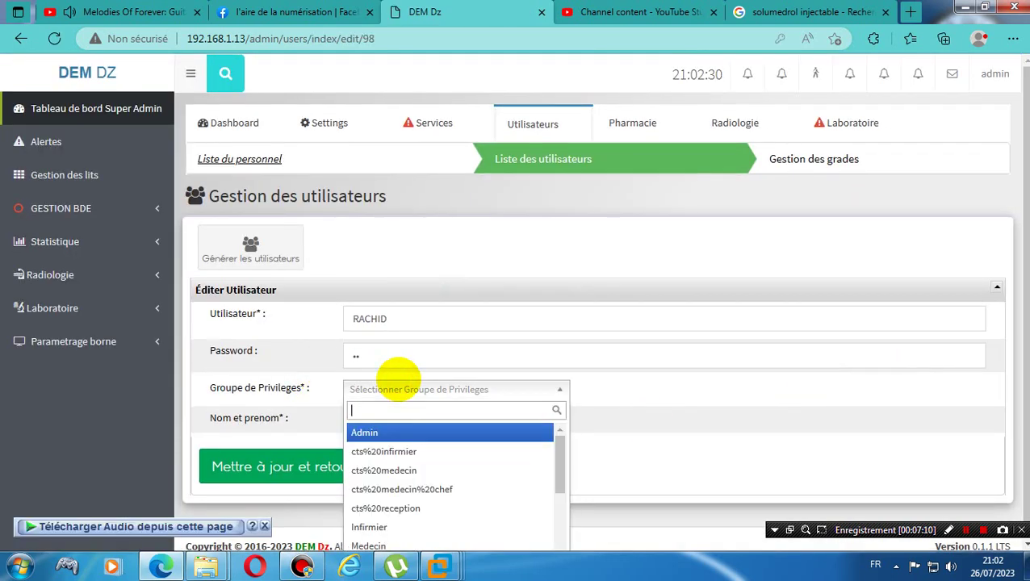
pyautogui.click(396, 527)
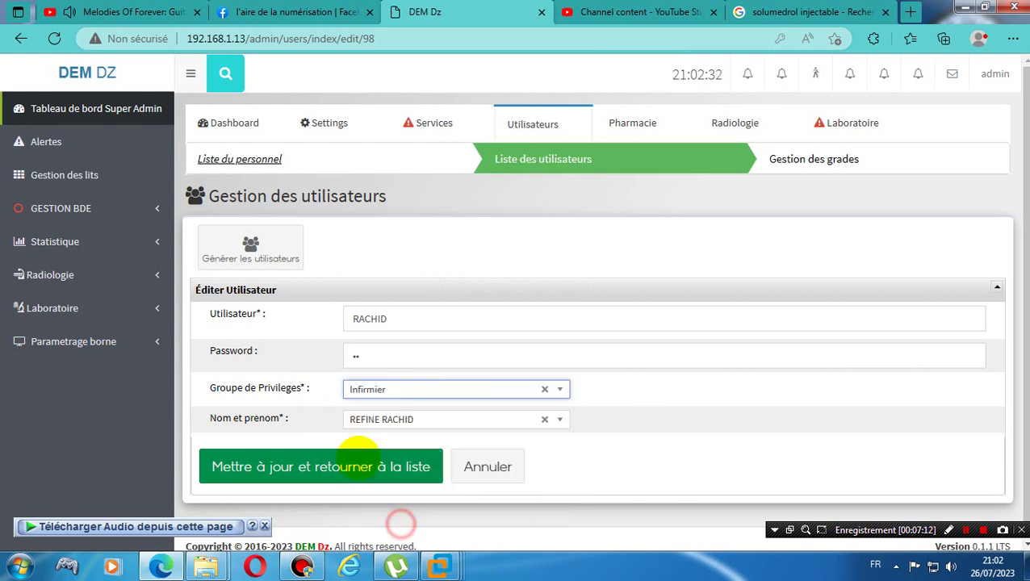
pyautogui.click(395, 391)
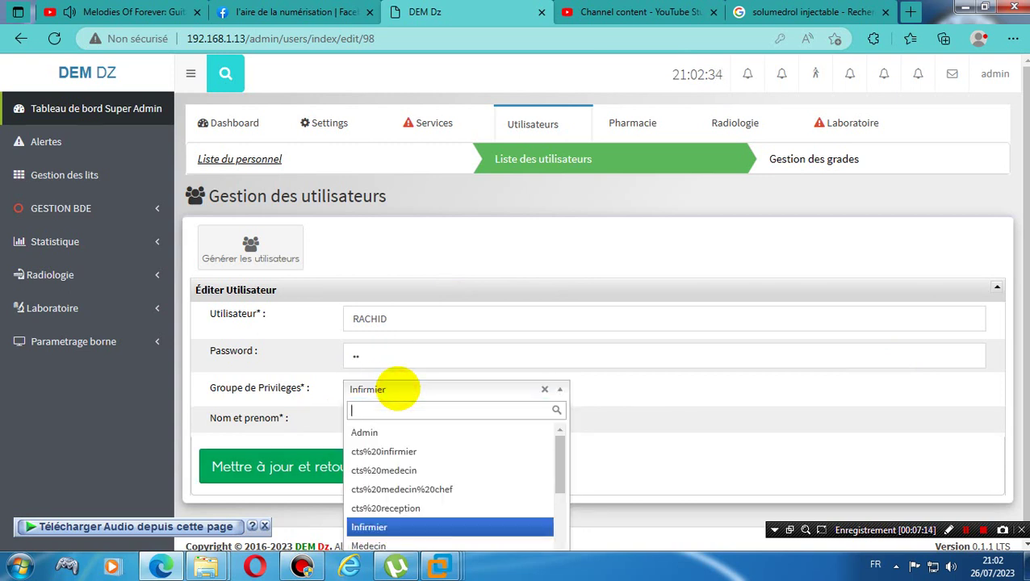
pyautogui.write('coo')
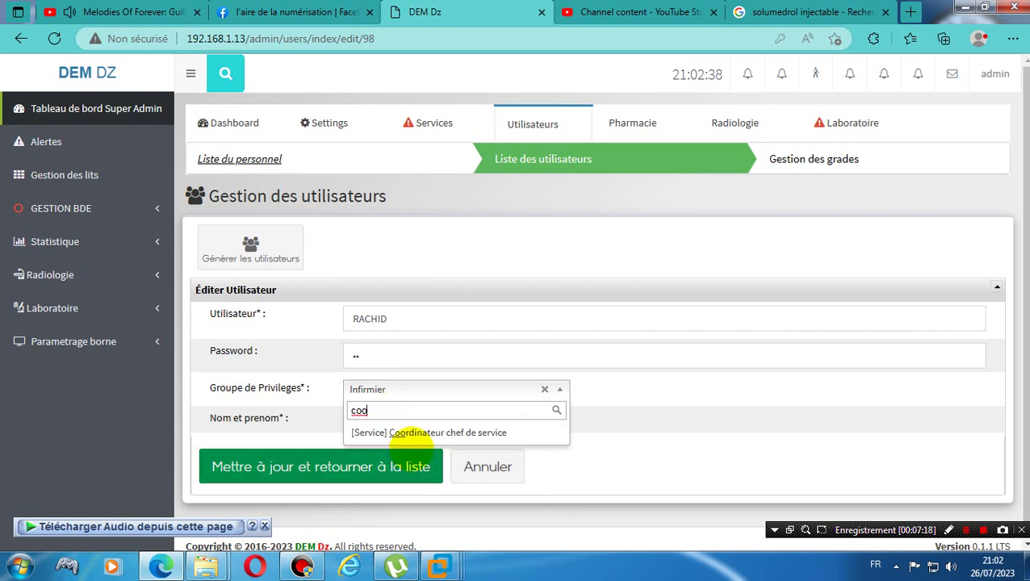
pyautogui.click(414, 436)
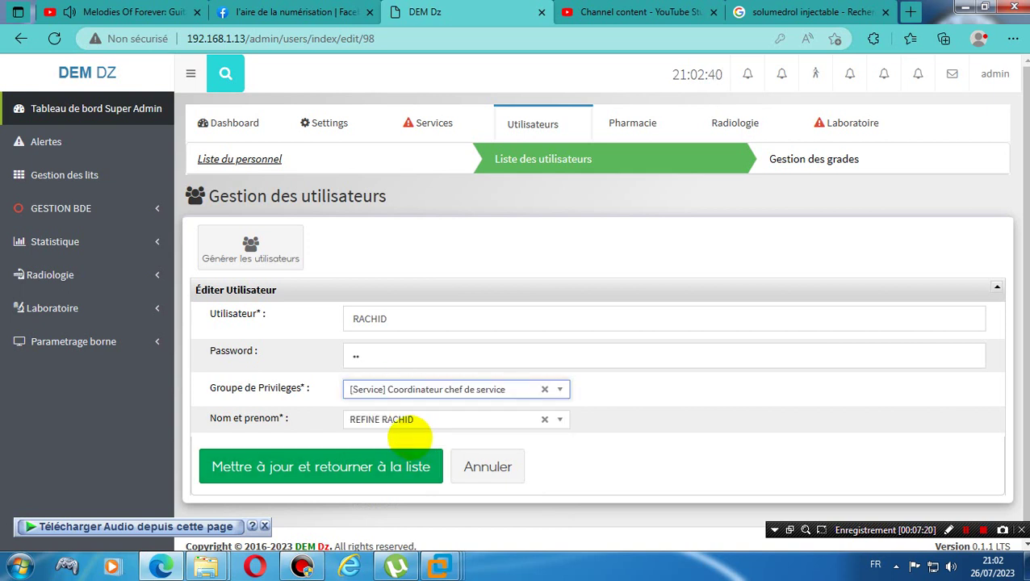
# Enter a new account password, update the user and store the login password in the browser.
pyautogui.doubleClick(353, 355)
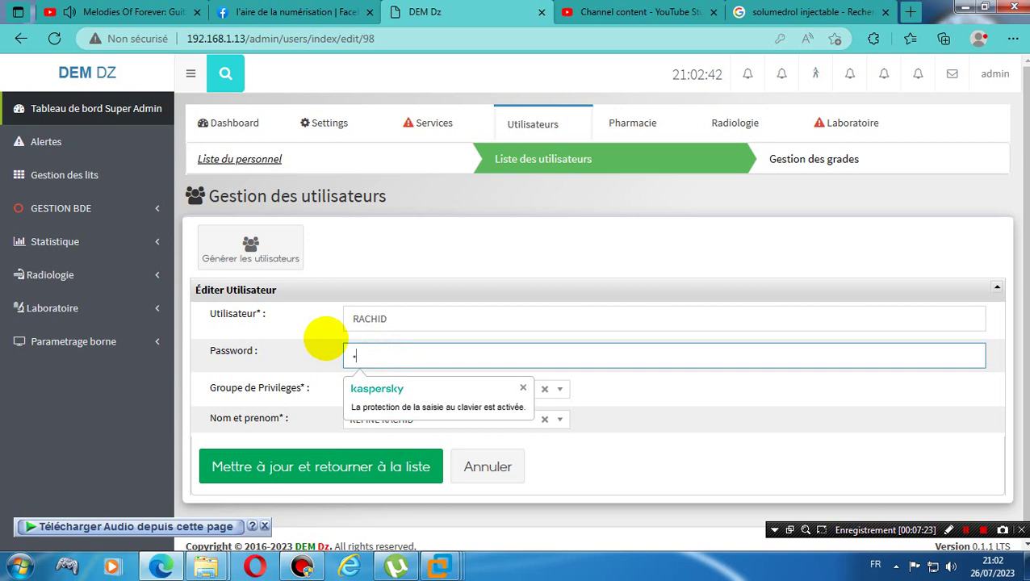
pyautogui.click(396, 462)
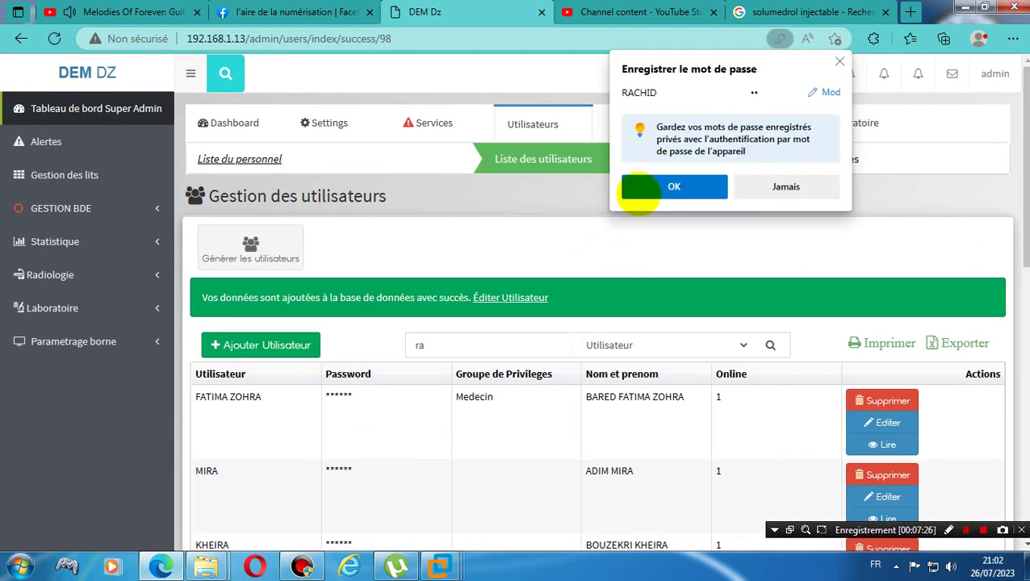
pyautogui.click(656, 186)
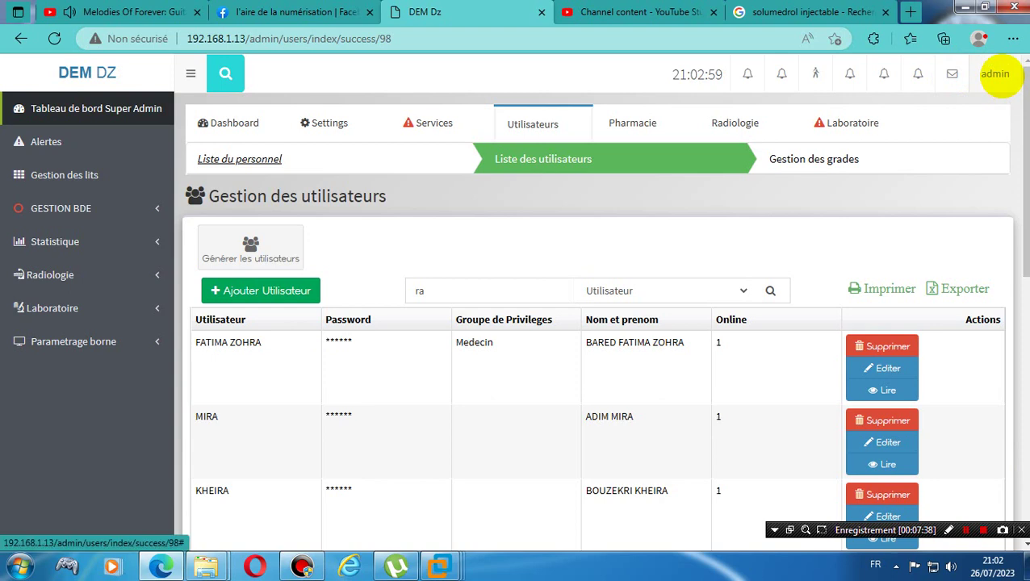
# Log out of the admin account and log in with a doctor's saved username and password.
pyautogui.click(996, 73)
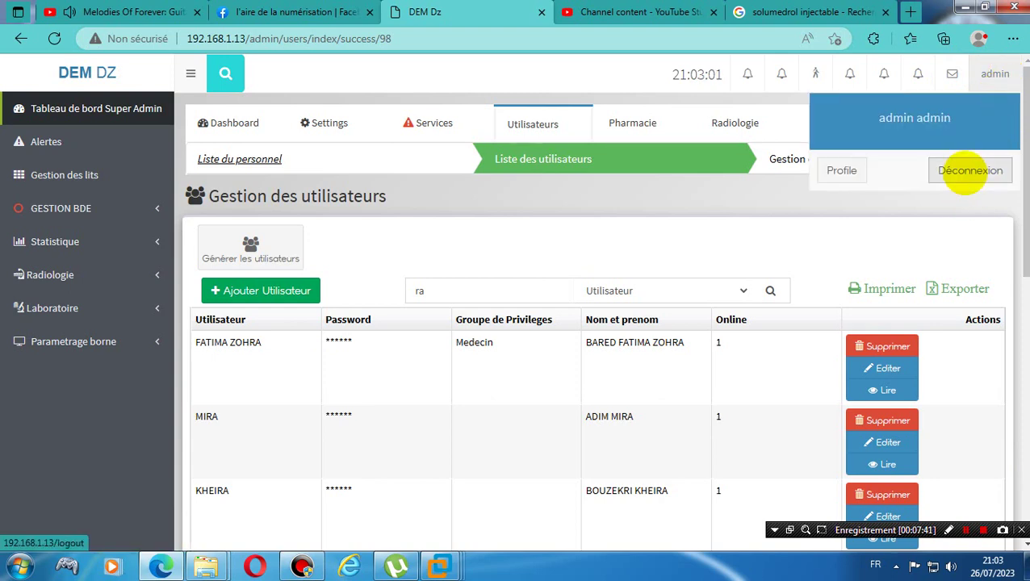
pyautogui.click(970, 171)
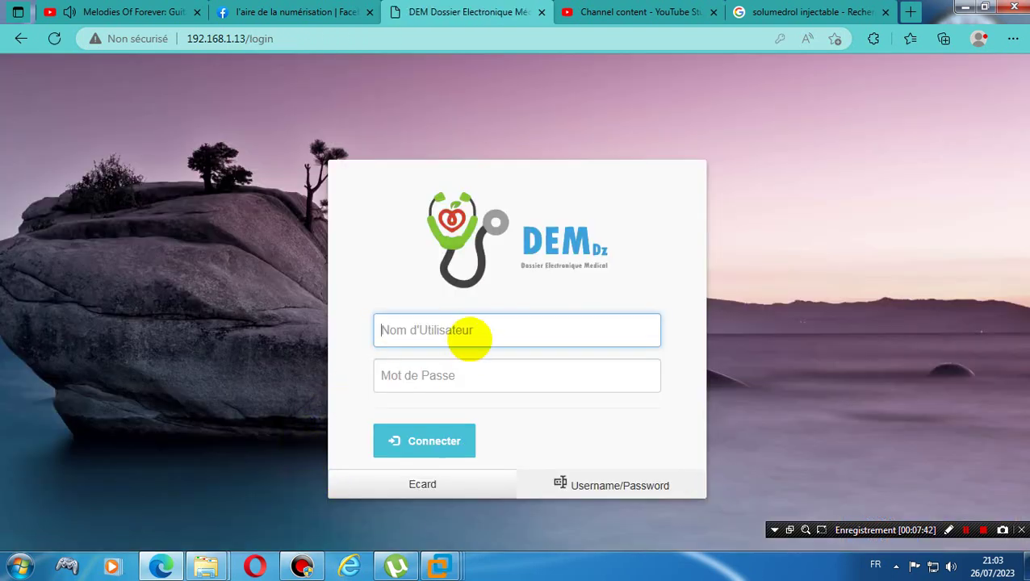
pyautogui.click(471, 336)
pyautogui.write('na')
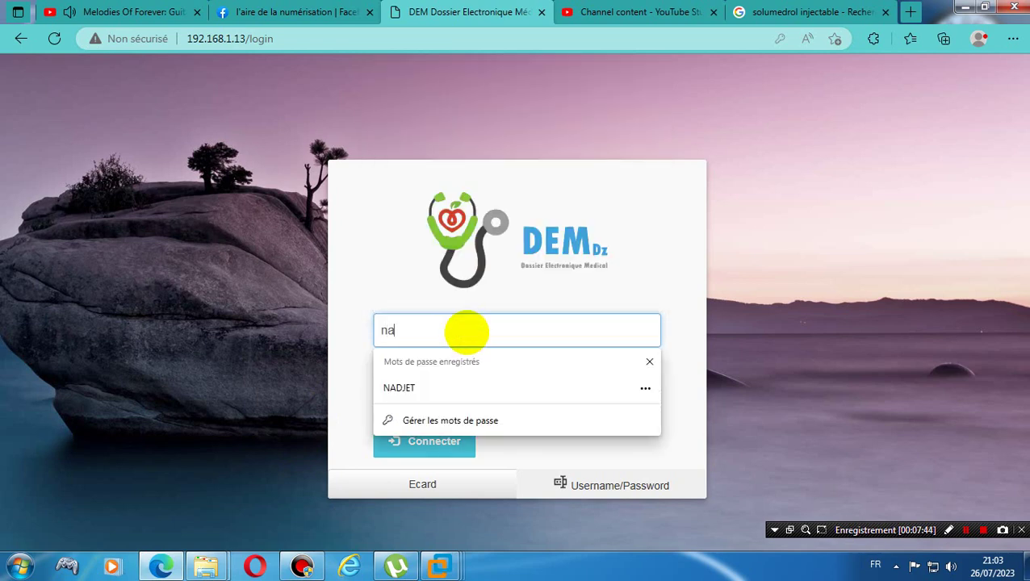
pyautogui.click(453, 389)
pyautogui.click(444, 428)
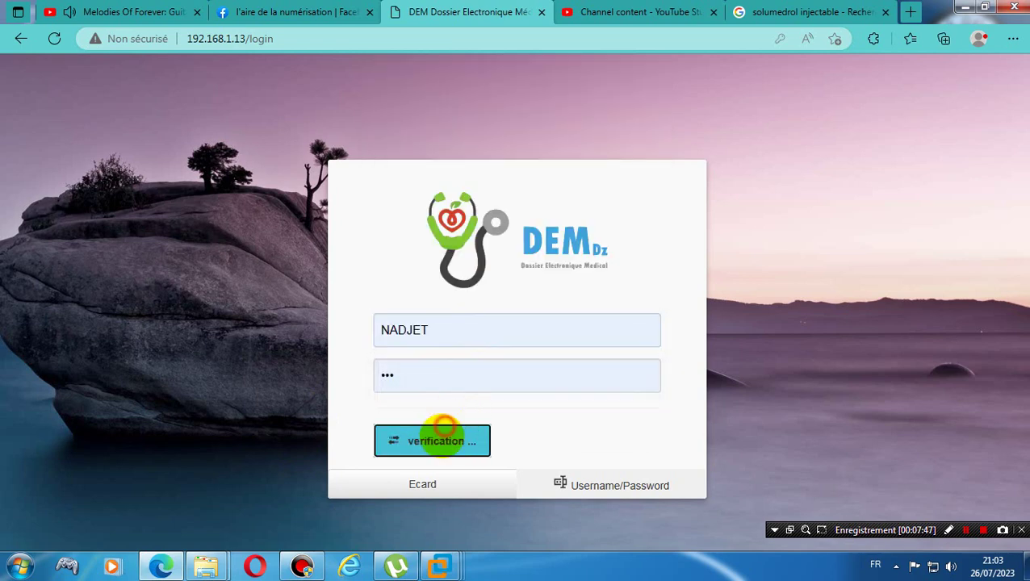
# Log out of the doctor's account and log back in as admin with the saved password.
pyautogui.click(48, 104)
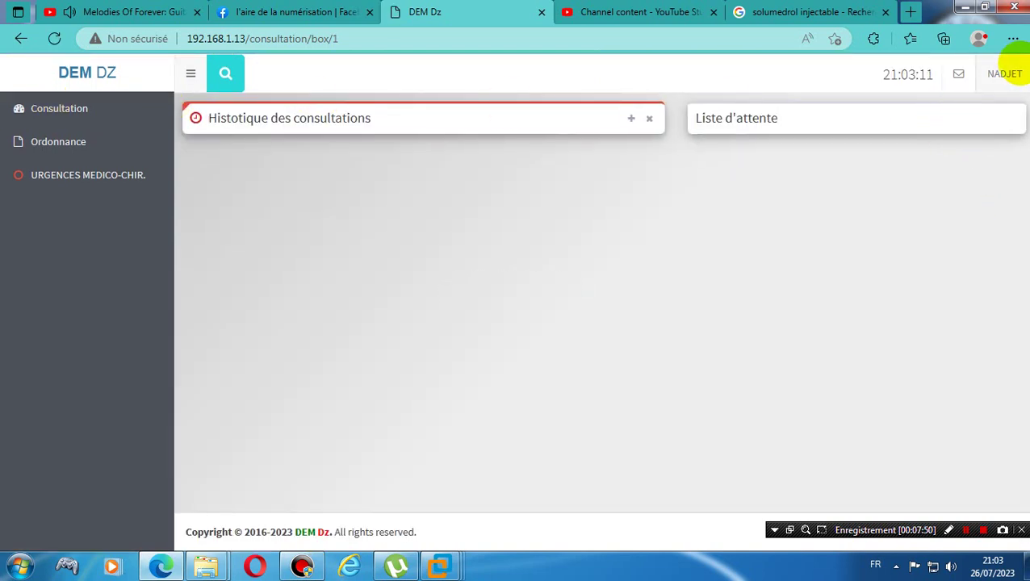
pyautogui.click(1005, 74)
pyautogui.click(982, 171)
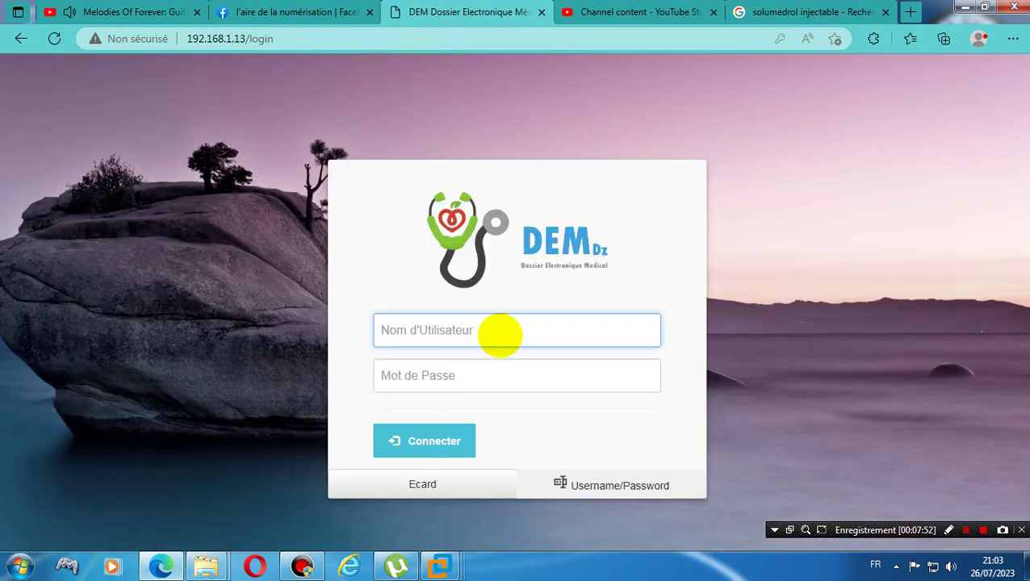
pyautogui.click(499, 331)
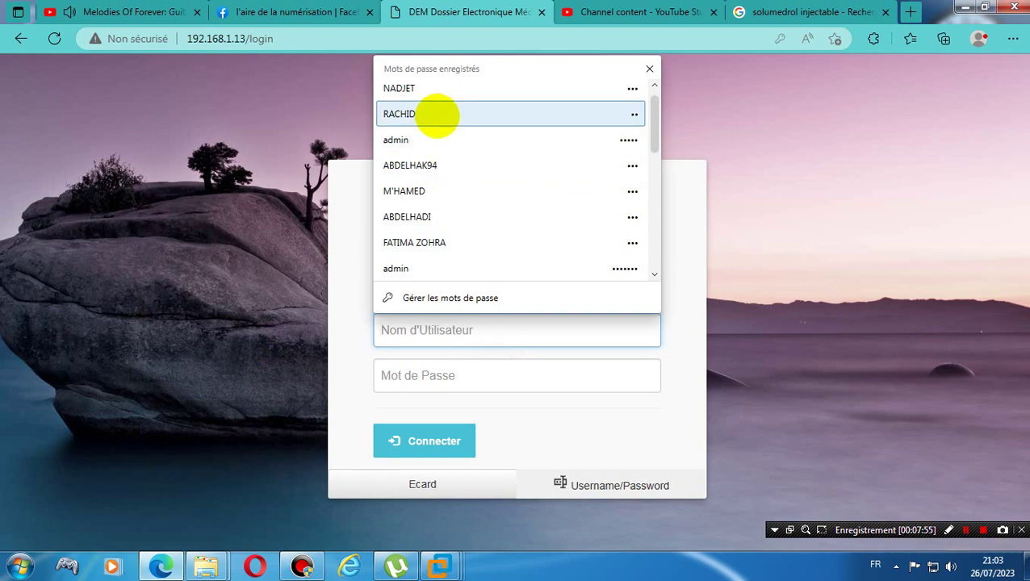
pyautogui.click(437, 142)
pyautogui.click(435, 441)
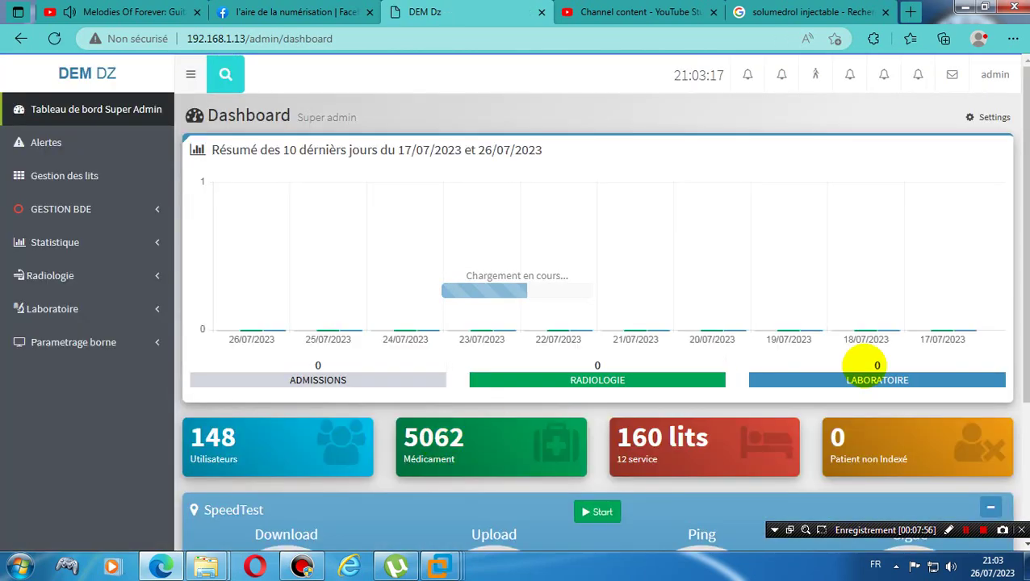
# Look over the Super Admin dashboard and reopen the list of users through the alerts page.
pyautogui.scroll(-3, 862, 361)
pyautogui.scroll(-3, 598, 323)
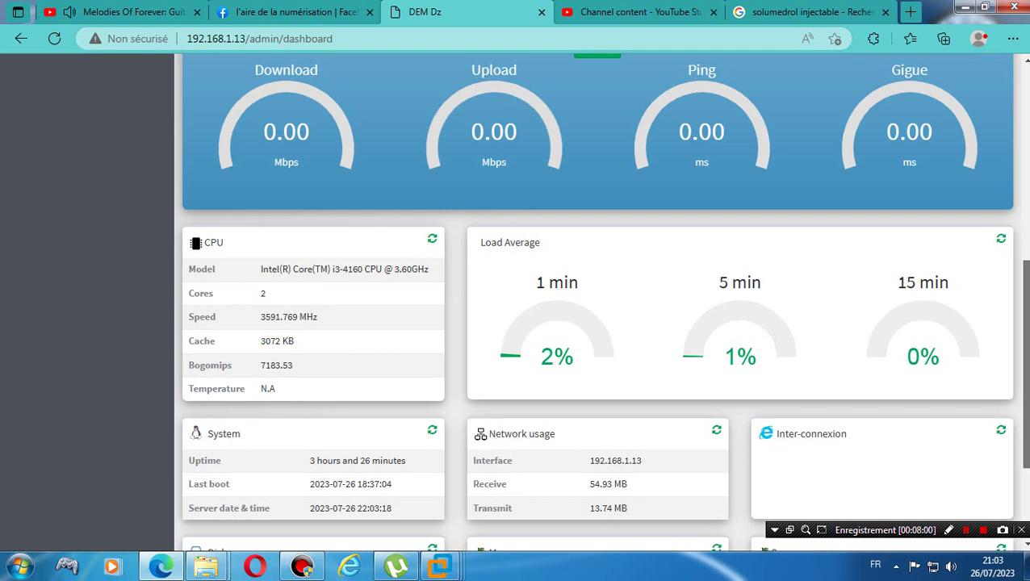
pyautogui.scroll(-2, 597, 303)
pyautogui.scroll(6, 598, 303)
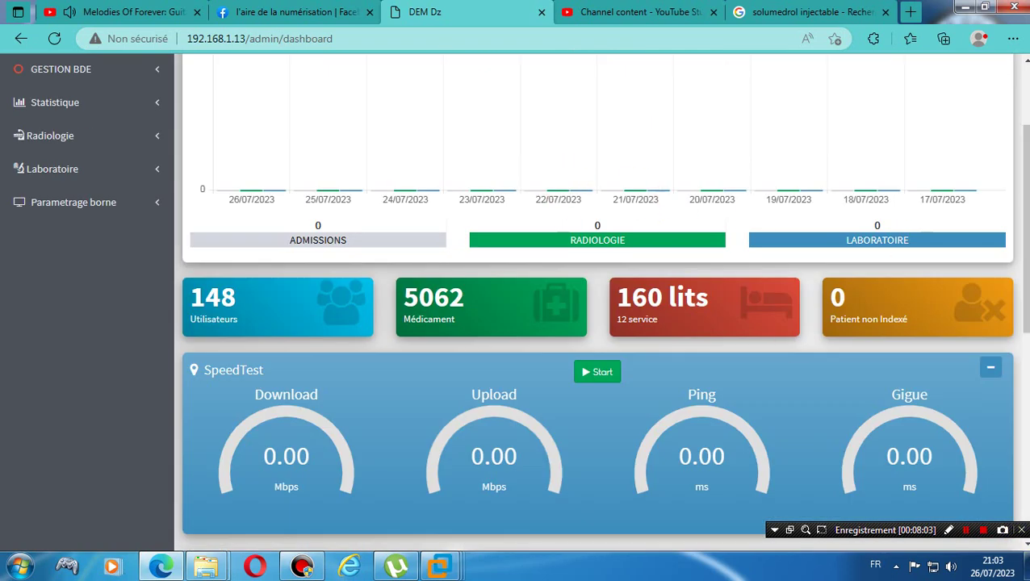
pyautogui.scroll(2, 621, 138)
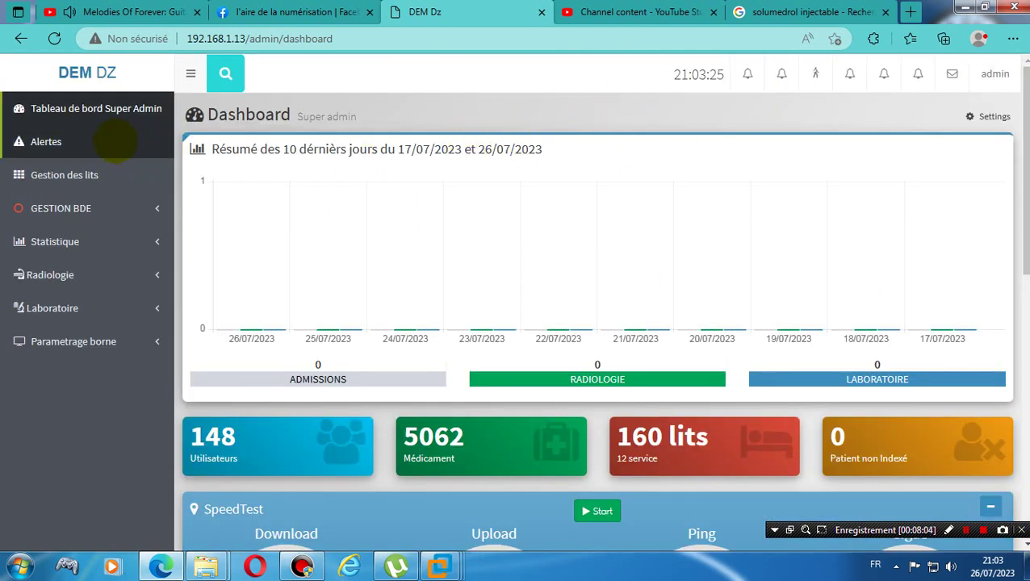
pyautogui.click(63, 140)
pyautogui.click(536, 122)
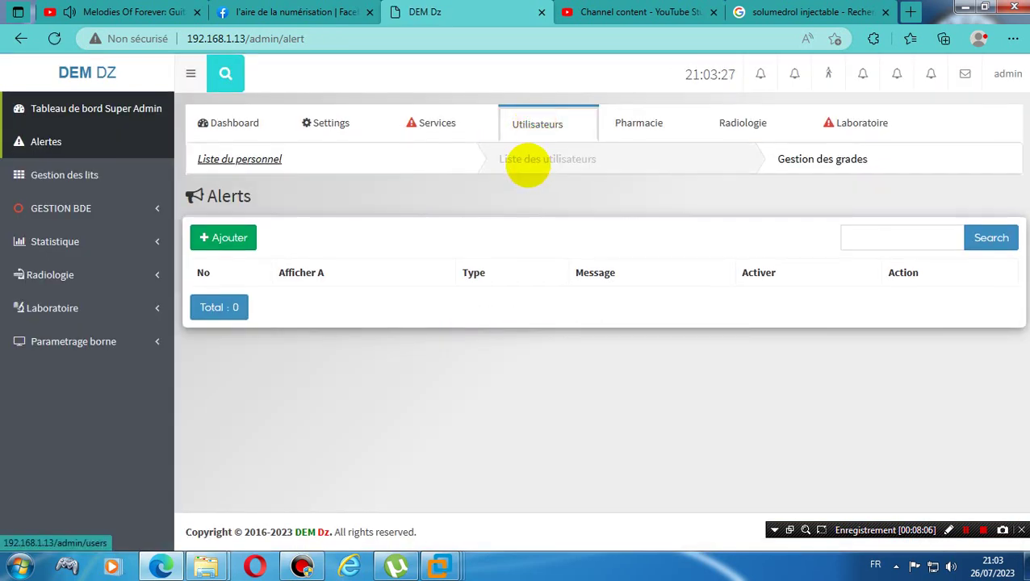
pyautogui.click(526, 162)
# Replace the user list's search text and search for accounts matching "abdel".
pyautogui.moveTo(445, 289); pyautogui.dragTo(386, 288)
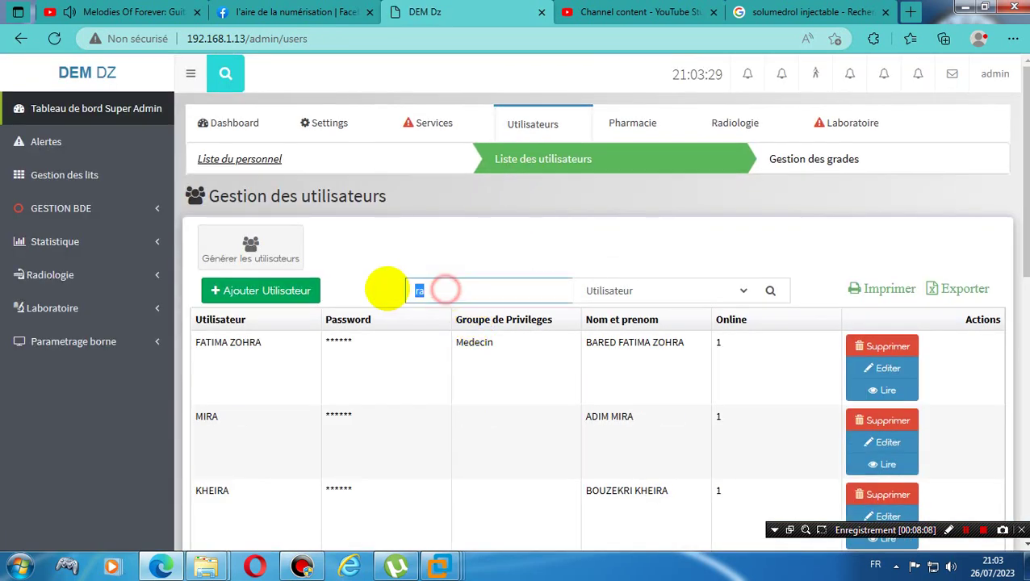
pyautogui.write('go')
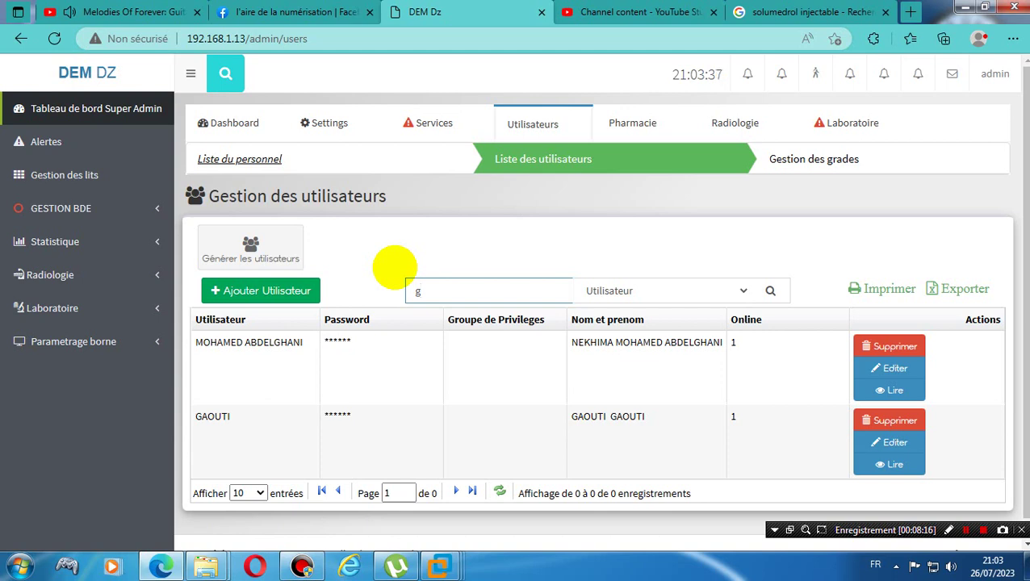
pyautogui.press('BackSpace')
pyautogui.write('ab')
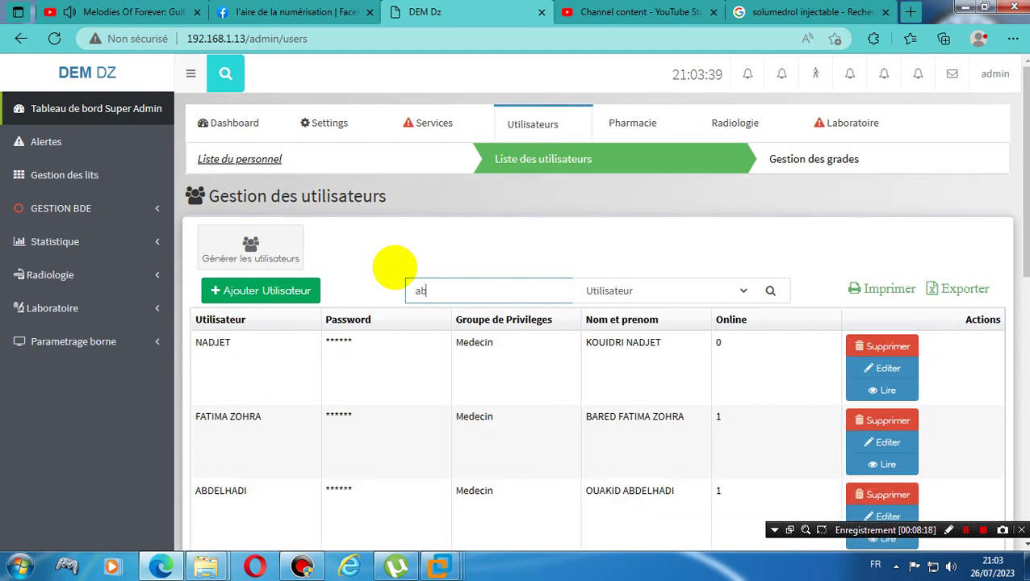
pyautogui.write('del')
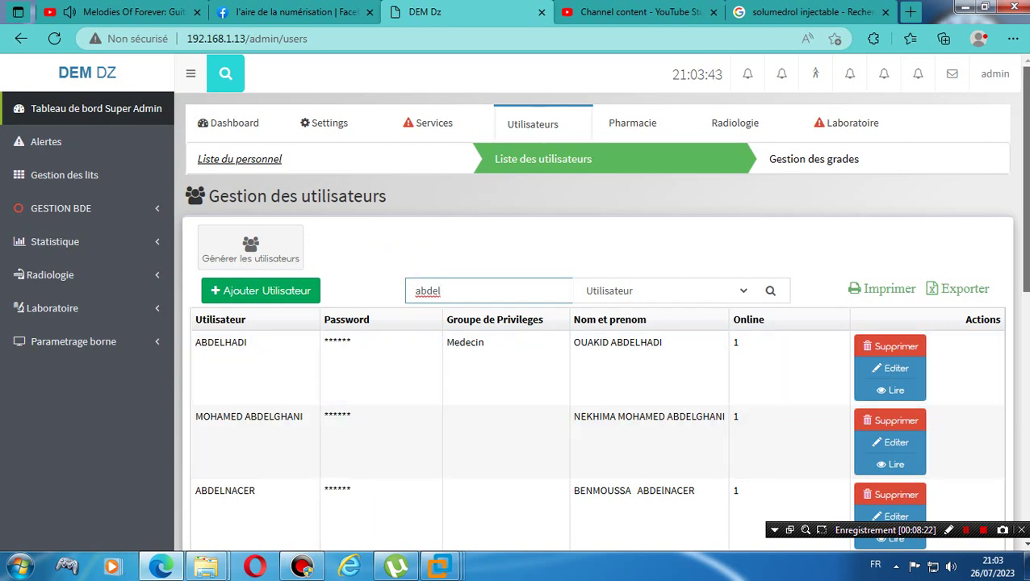
# Find the account in the [BDE] Agent de saisie privilege group among the search results and copy its username.
pyautogui.scroll(-1, 1024, 185)
pyautogui.scroll(-2, 602, 302)
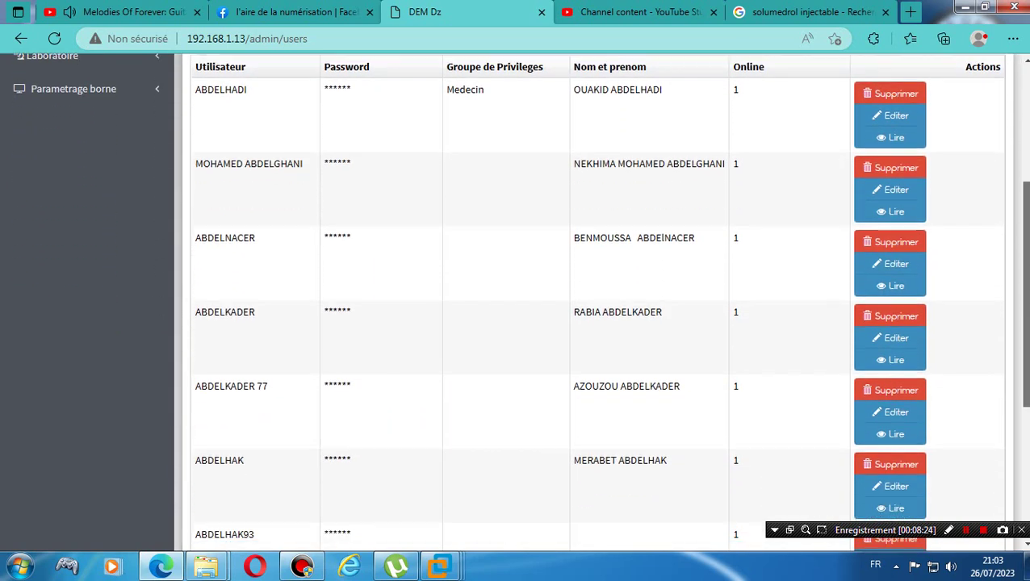
pyautogui.scroll(-2, 602, 303)
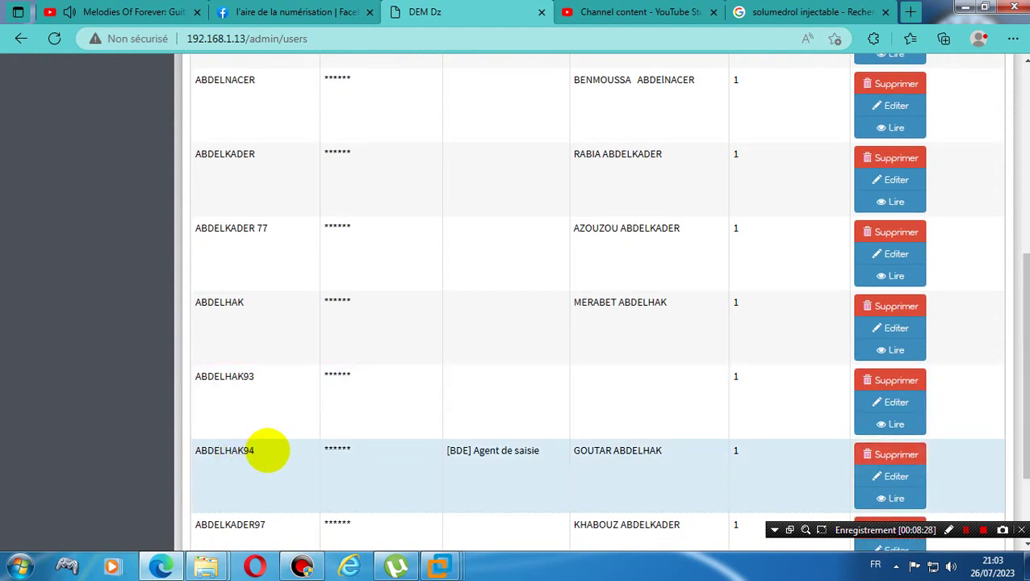
pyautogui.moveTo(269, 448); pyautogui.dragTo(200, 454)
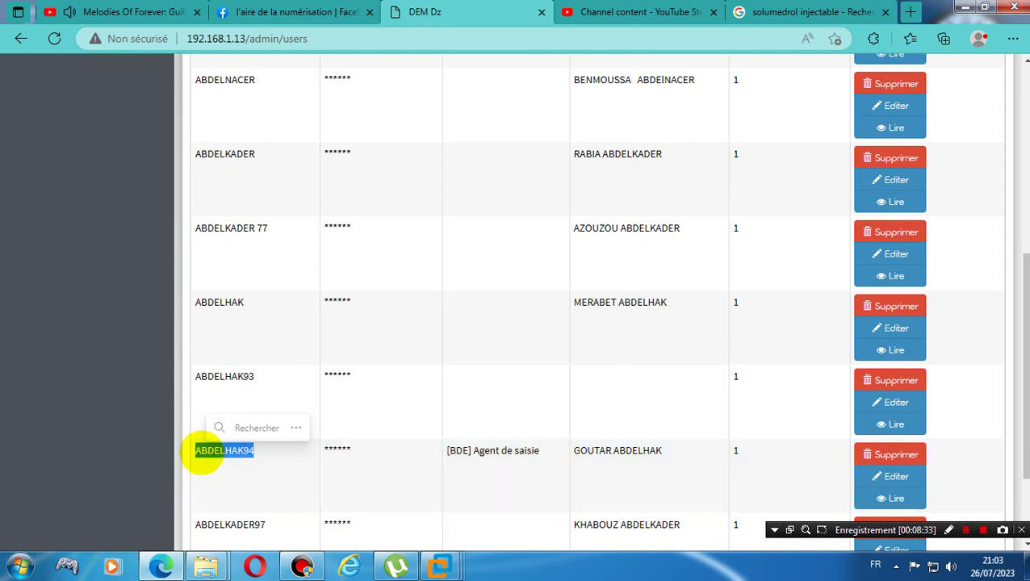
pyautogui.rightClick(202, 453)
pyautogui.click(284, 82)
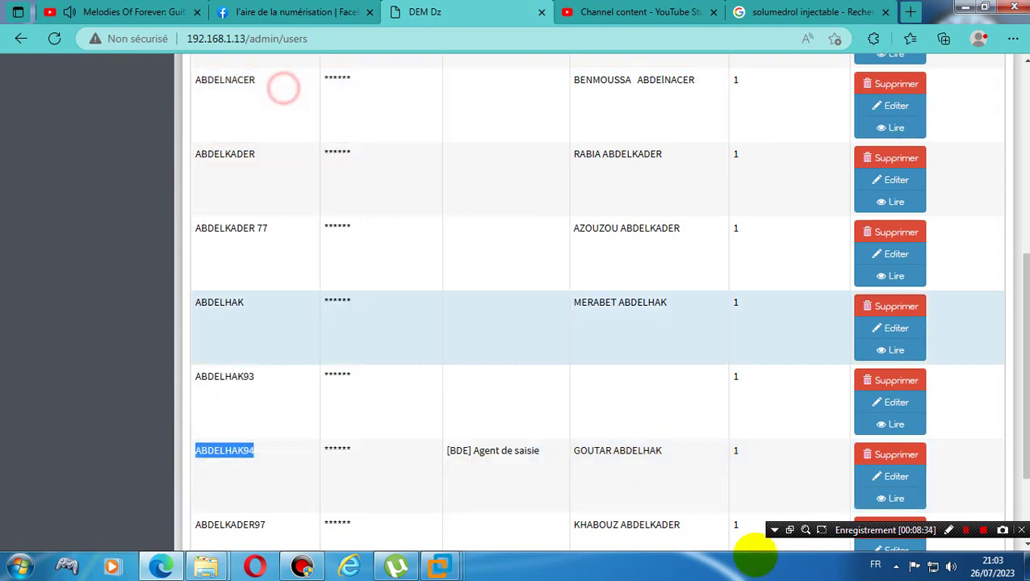
# Edit the [BDE] Agent de saisie account, enter a new account password and save back to the user list.
pyautogui.click(896, 476)
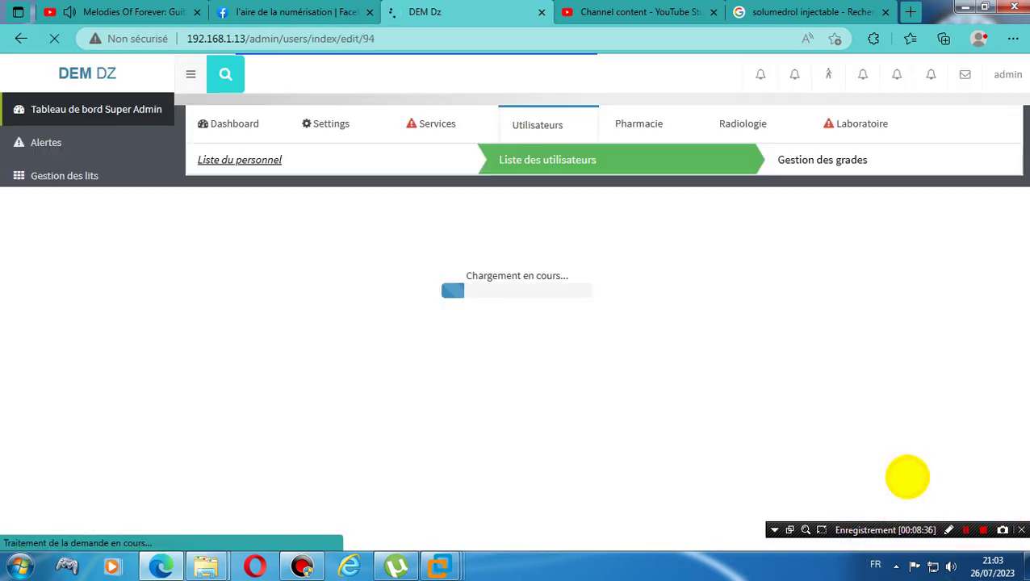
pyautogui.doubleClick(380, 356)
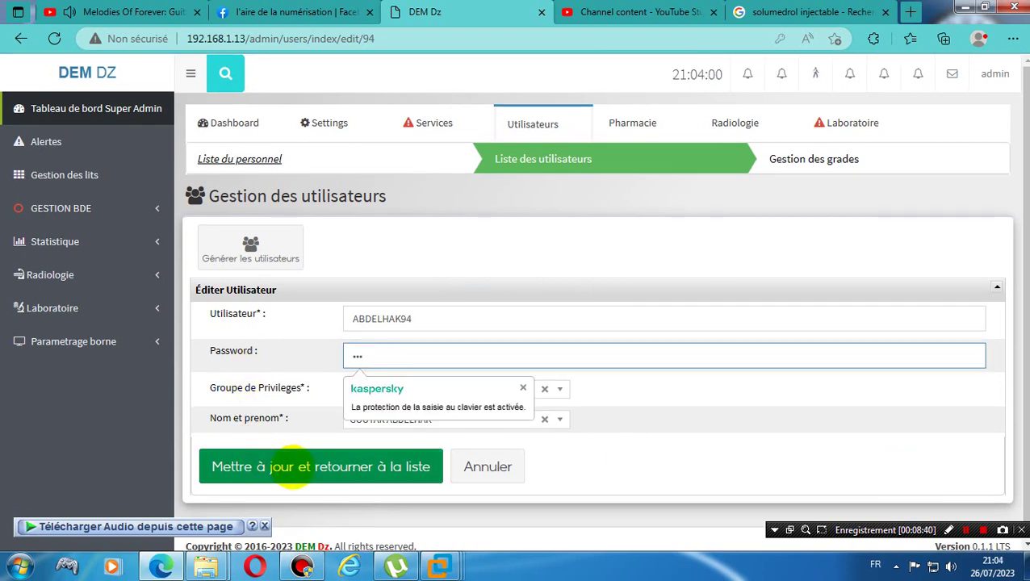
pyautogui.click(265, 466)
# Log out of the admin account and log in as the data-entry agent with the copied username and the account password.
pyautogui.click(1002, 74)
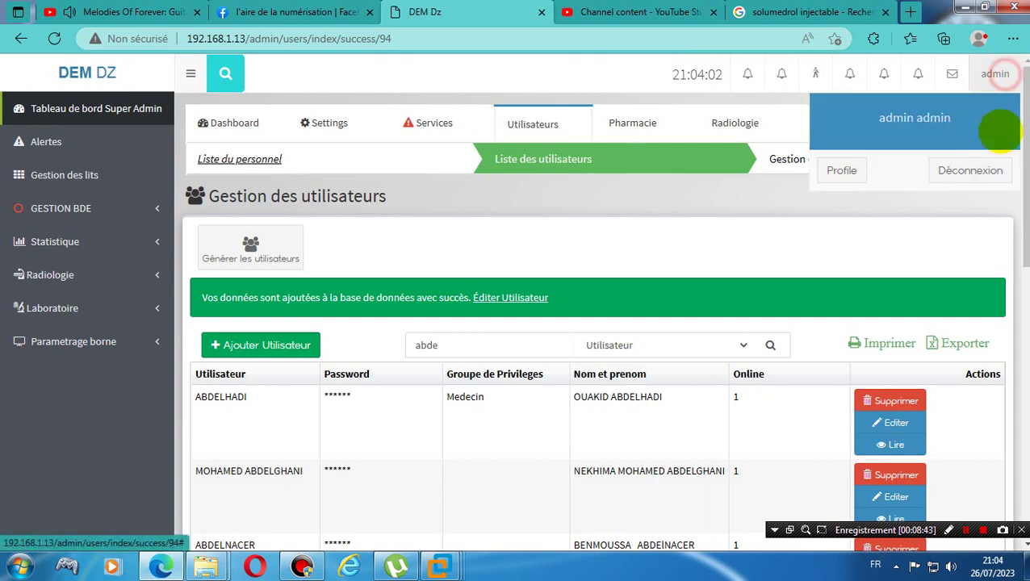
pyautogui.click(981, 168)
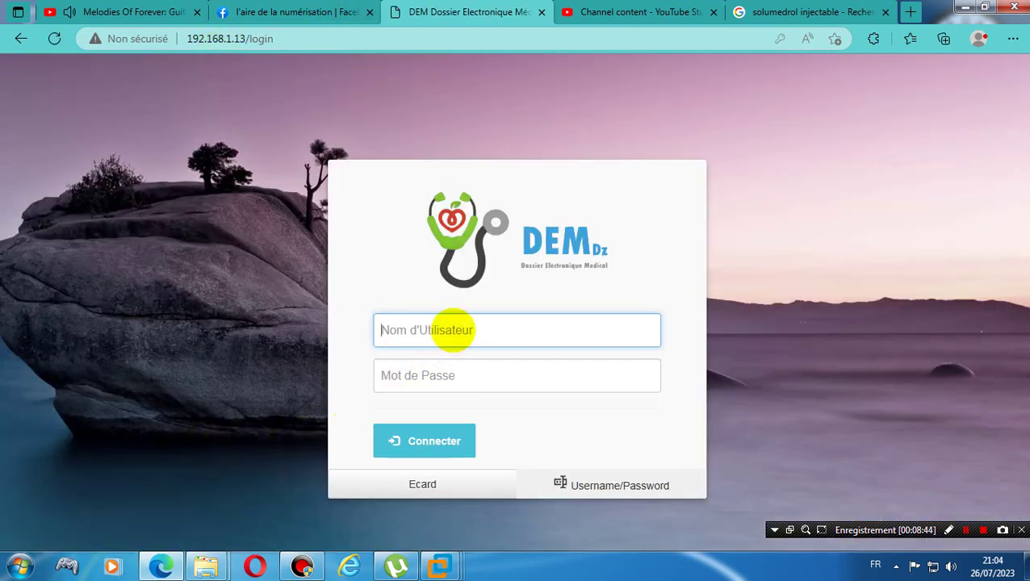
pyautogui.click(451, 330)
pyautogui.rightClick(451, 329)
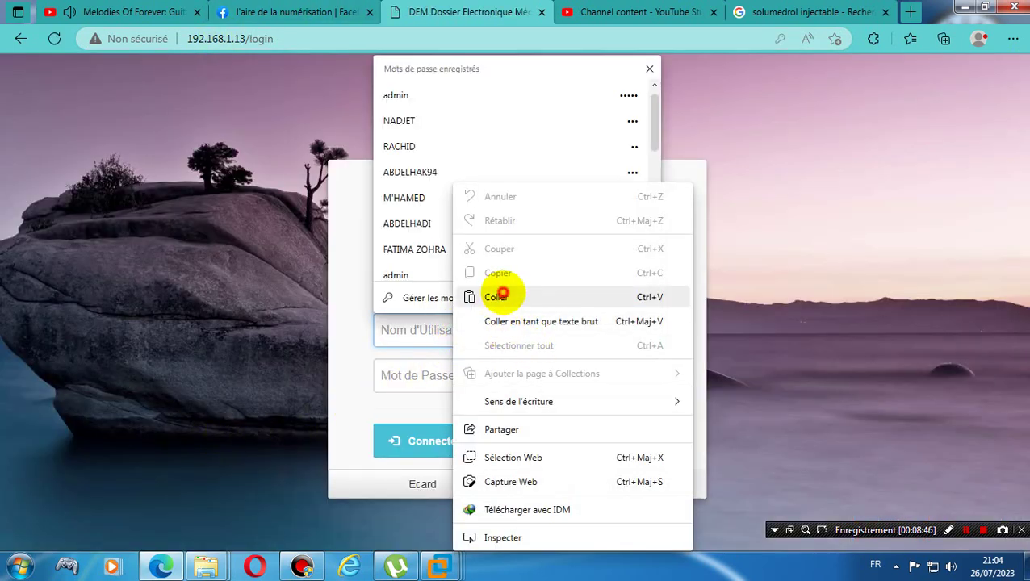
pyautogui.click(498, 297)
pyautogui.click(674, 457)
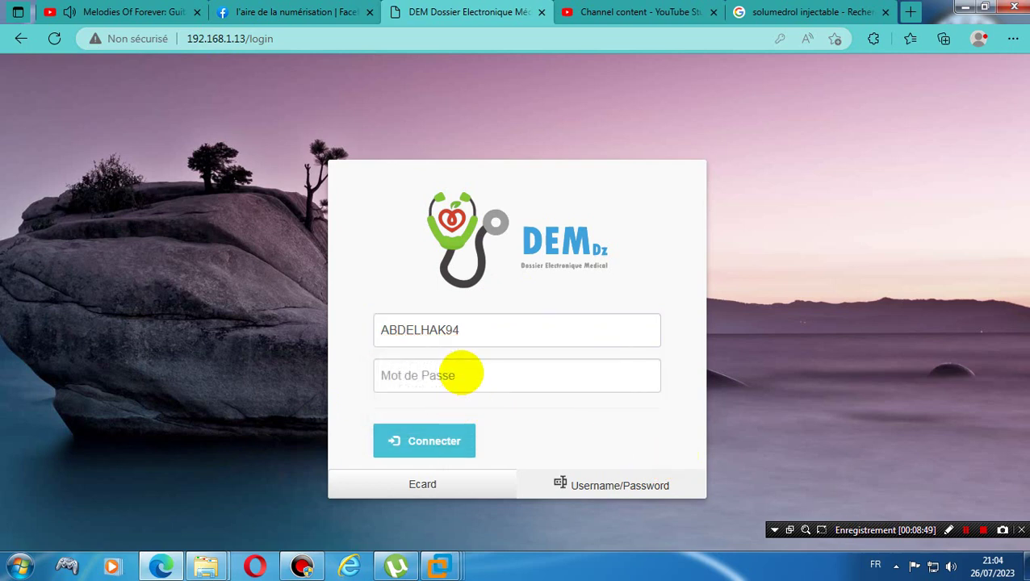
pyautogui.click(457, 375)
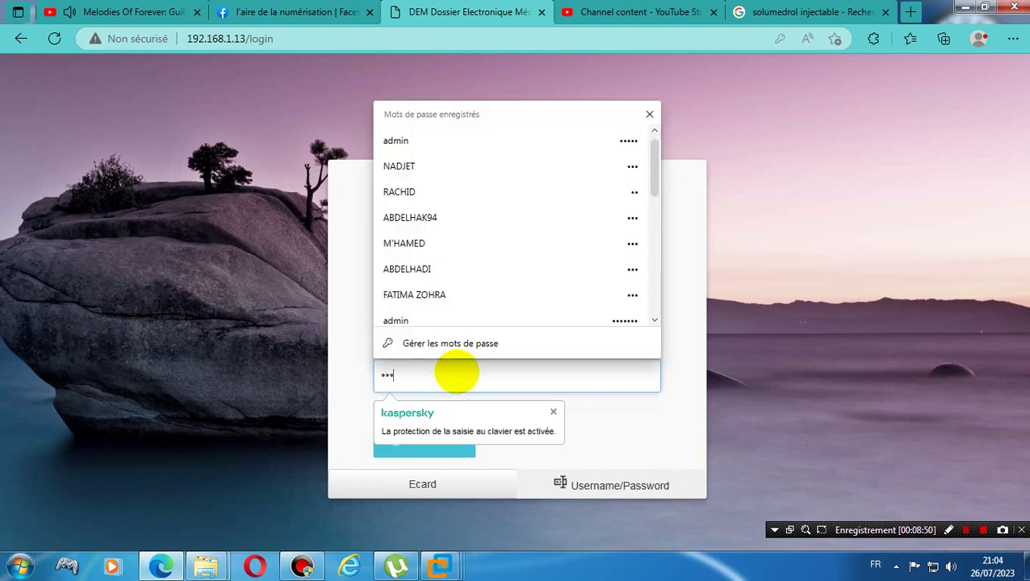
pyautogui.press('Return')
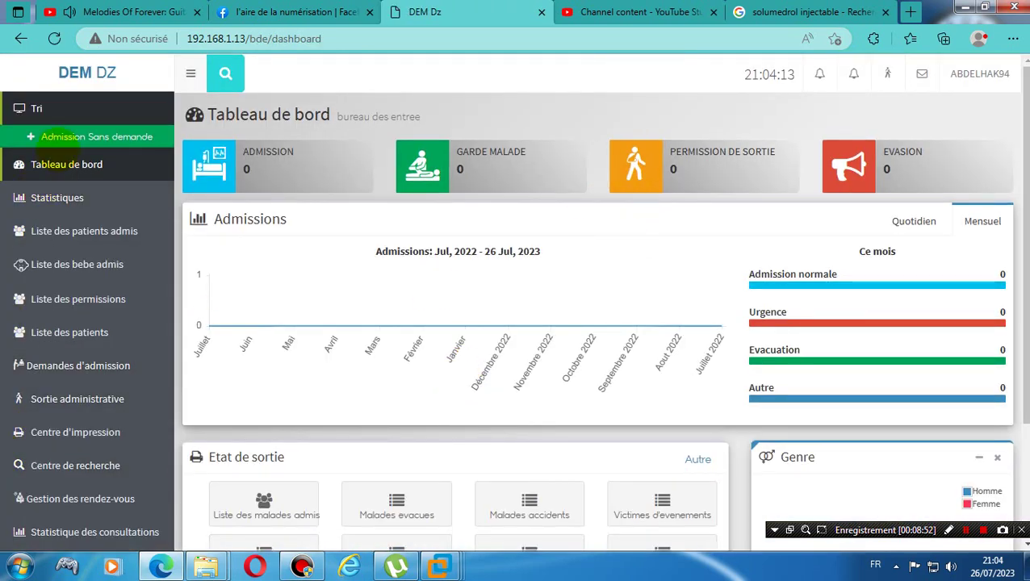
# Open the Tri kiosk form, fill in the patient's name and date of birth, and mark the patient as Female.
pyautogui.click(36, 108)
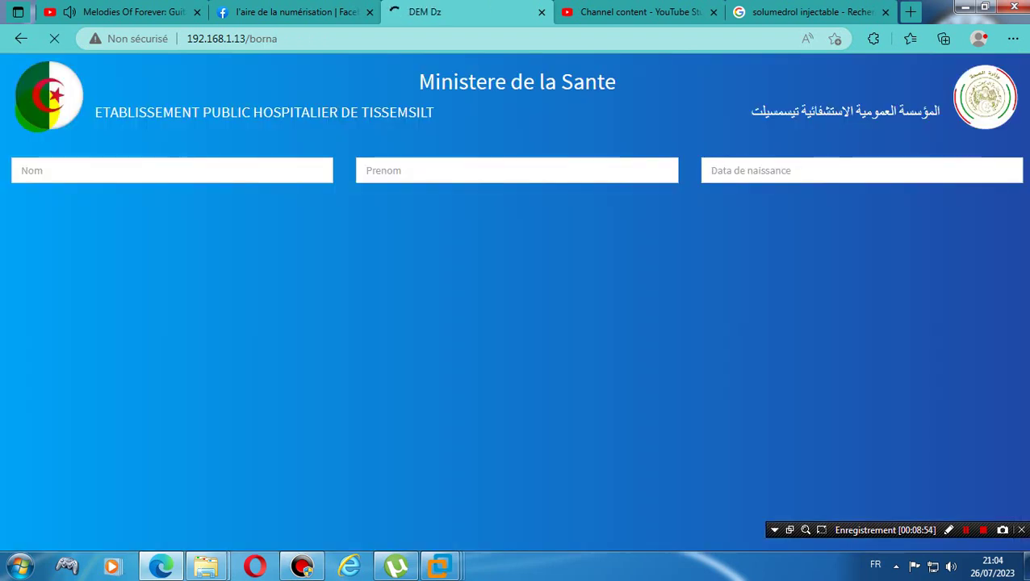
pyautogui.click(133, 525)
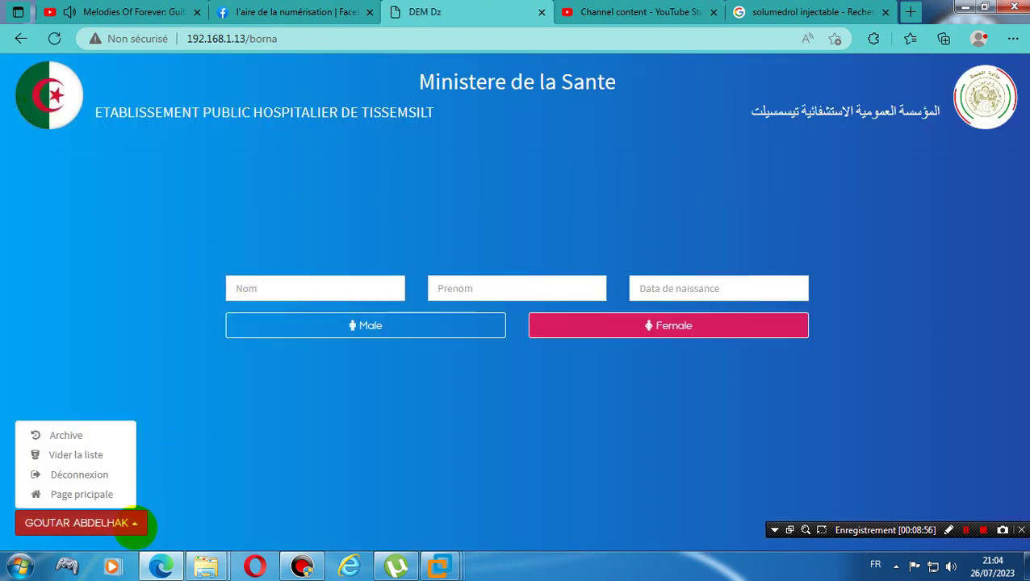
pyautogui.click(306, 281)
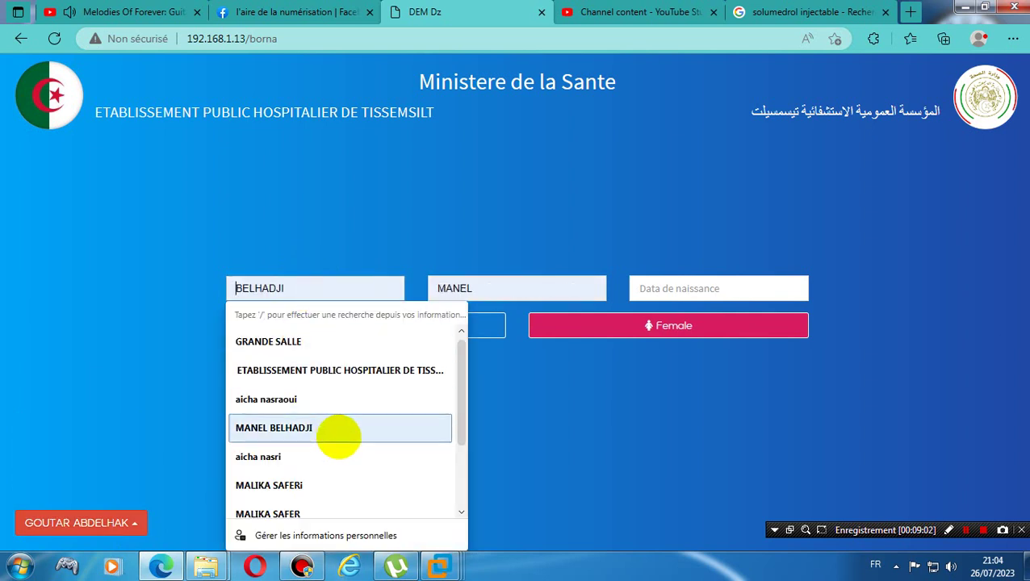
pyautogui.click(335, 429)
pyautogui.click(656, 284)
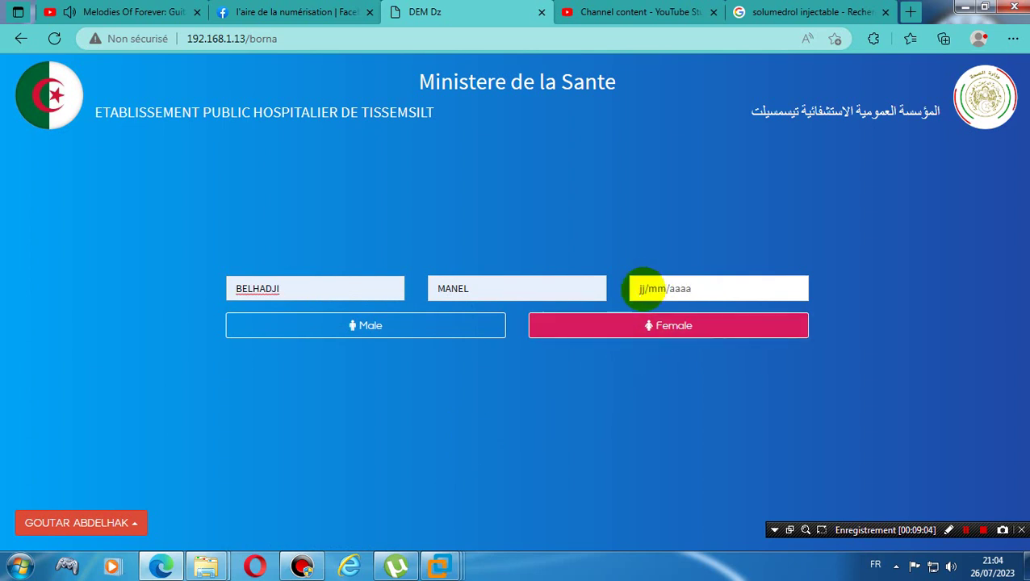
pyautogui.click(641, 289)
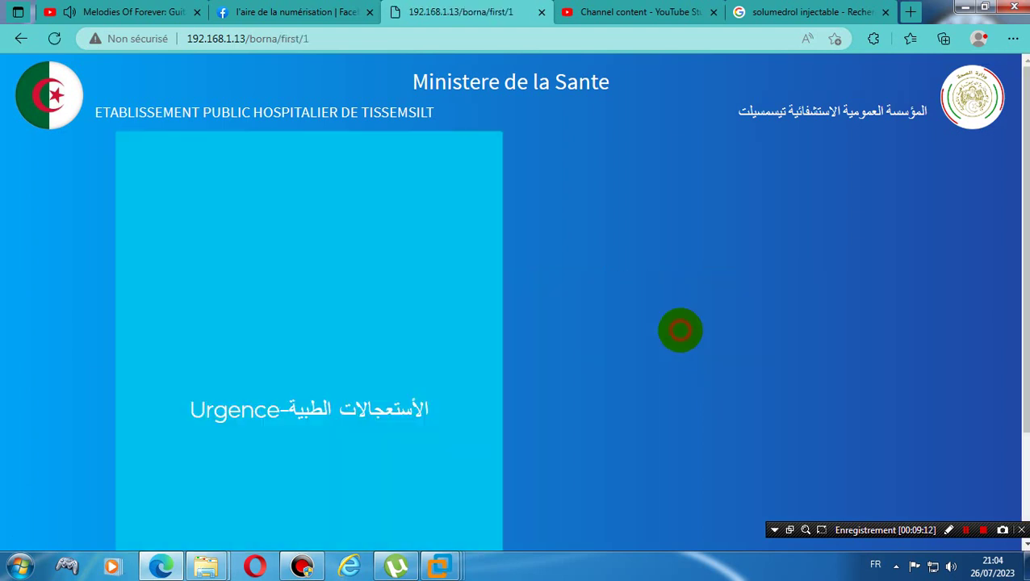
# Choose the Urgence service and answer age 45 - 65 Ans, ATCD 2 and état général moyennement altéré.
pyautogui.click(327, 377)
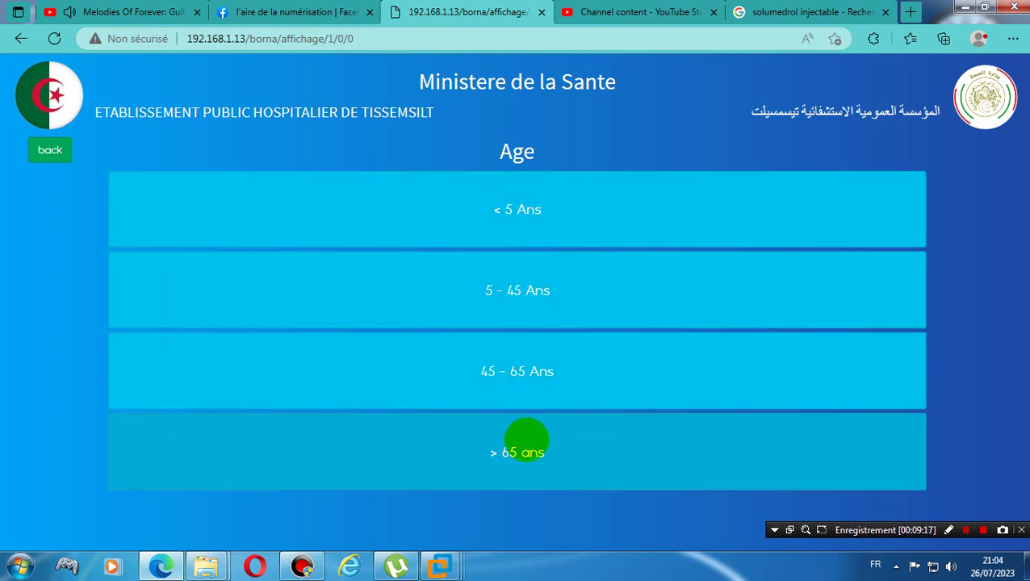
pyautogui.click(518, 391)
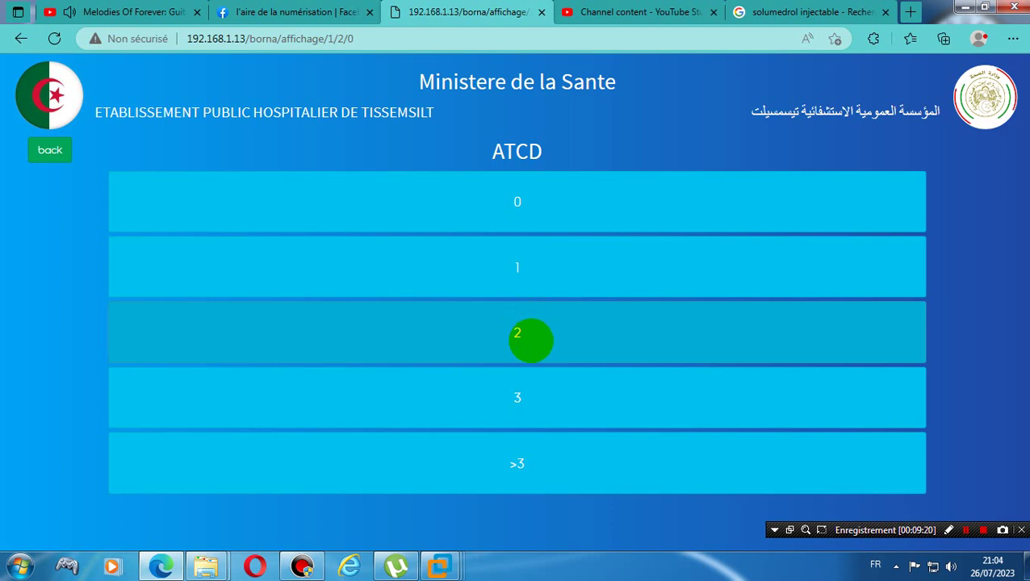
pyautogui.click(530, 340)
pyautogui.click(535, 304)
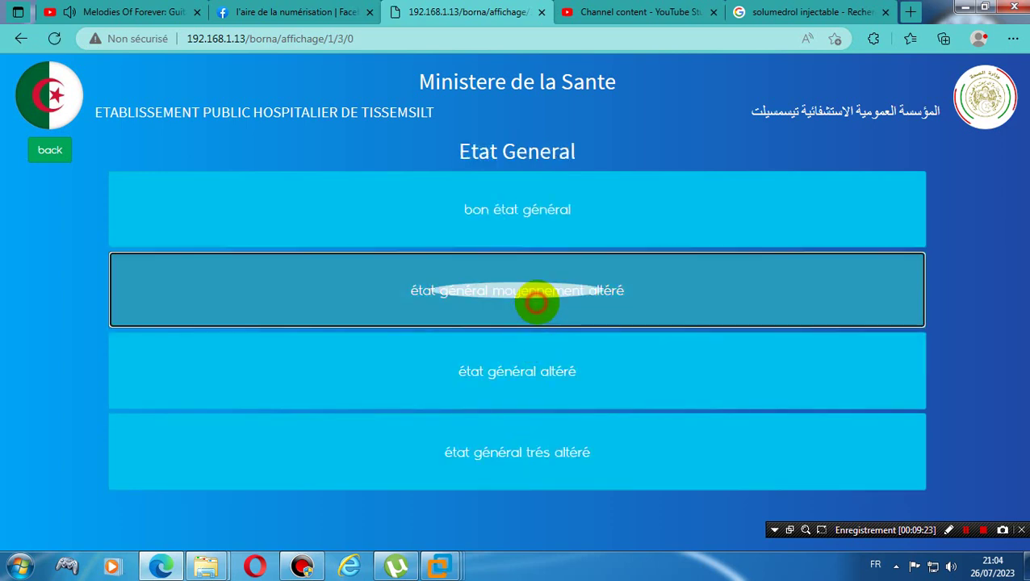
# Finish the triage questions, including tachycardie mal tolérée and PO2 84 à 89 %, and close the ticket's print window without printing.
pyautogui.click(543, 325)
pyautogui.click(539, 349)
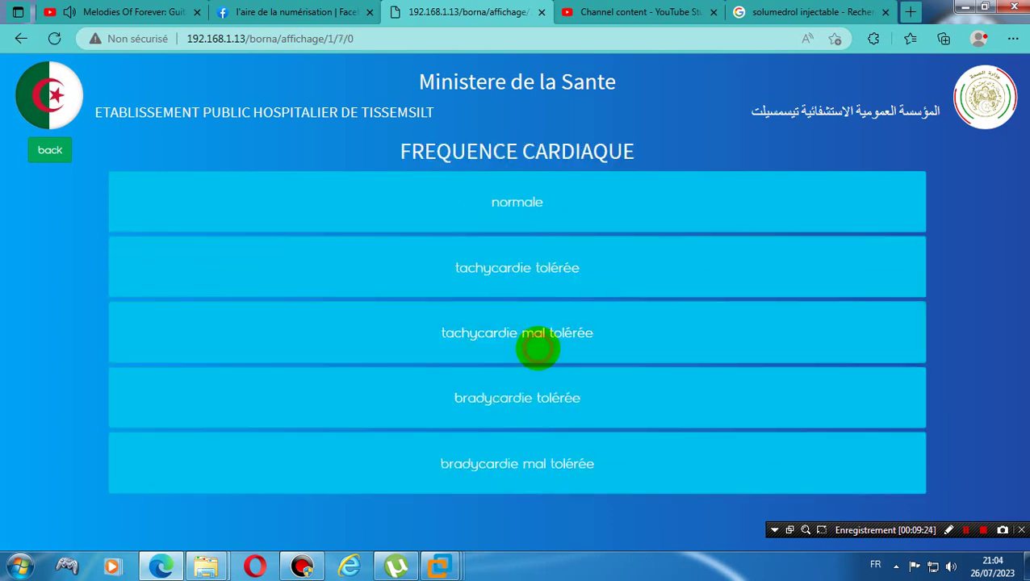
pyautogui.click(539, 358)
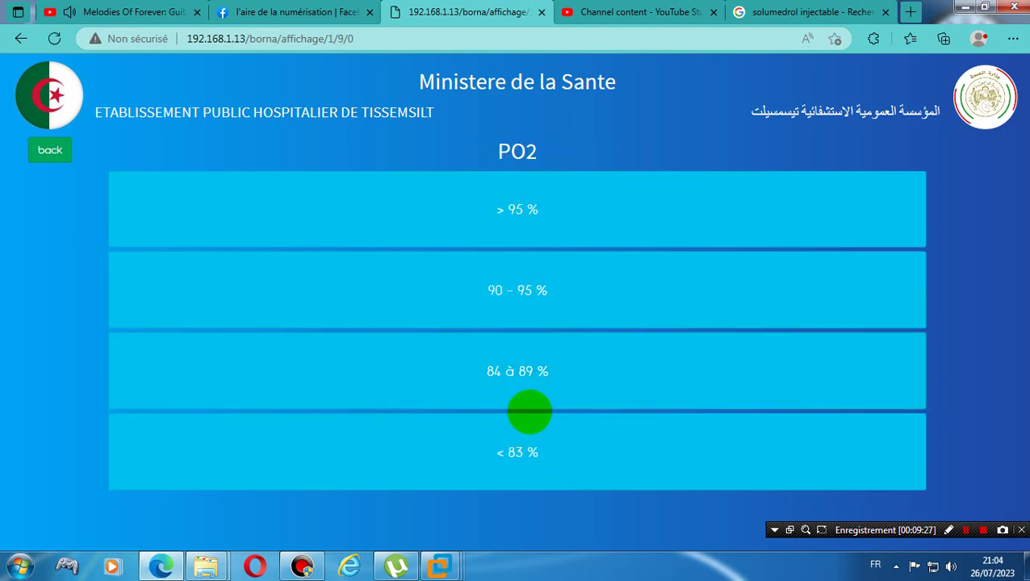
pyautogui.click(526, 381)
pyautogui.click(529, 392)
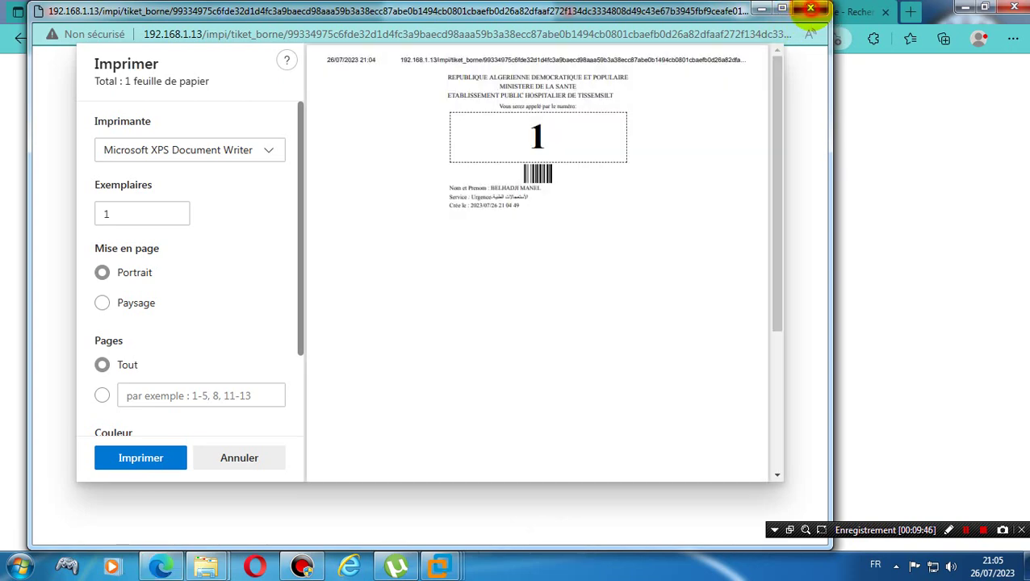
pyautogui.click(811, 9)
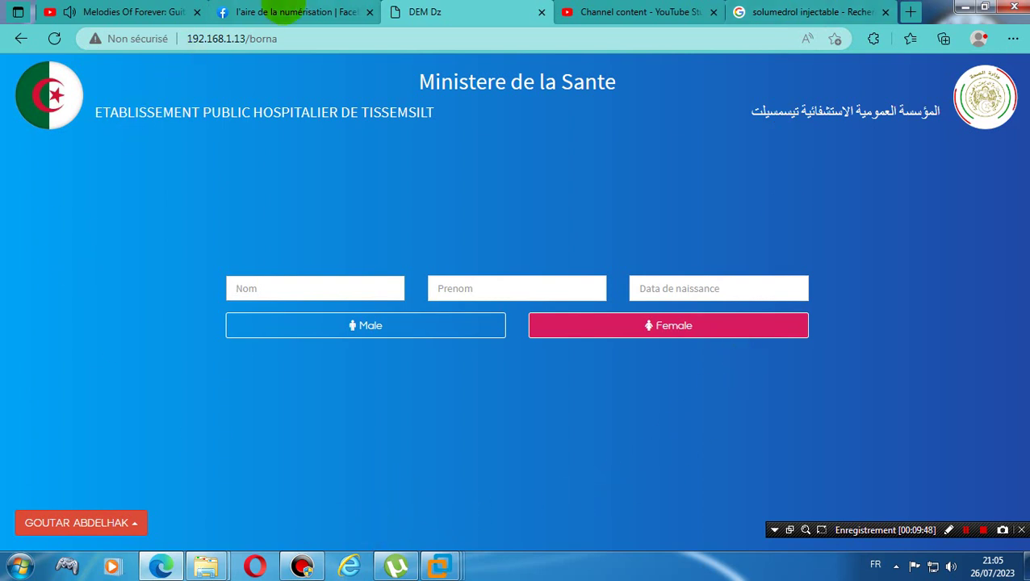
# Log out of the data-entry agent's account and log in to the Urgences medico-chir. account with its saved username and password.
pyautogui.click(133, 525)
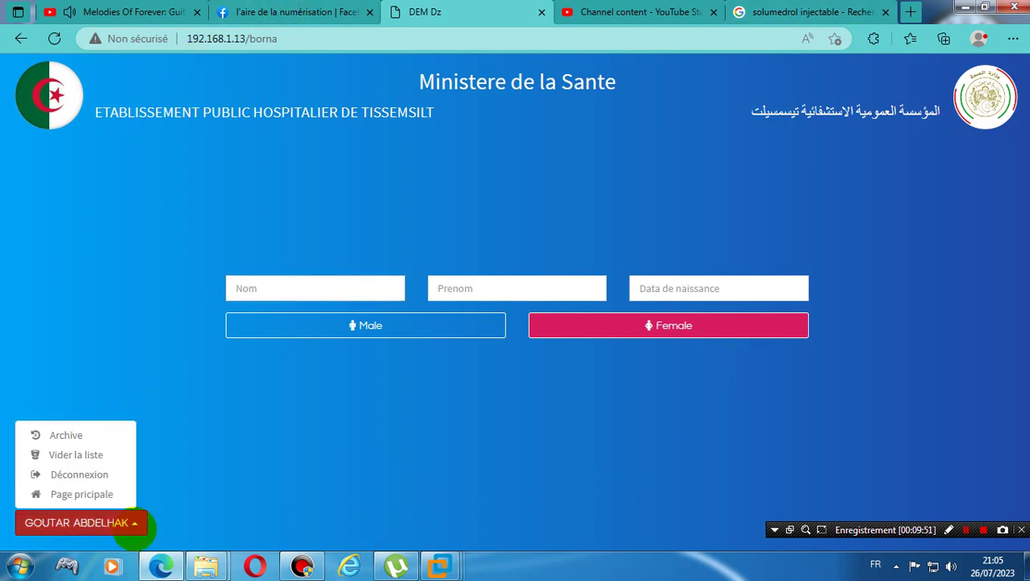
pyautogui.click(83, 475)
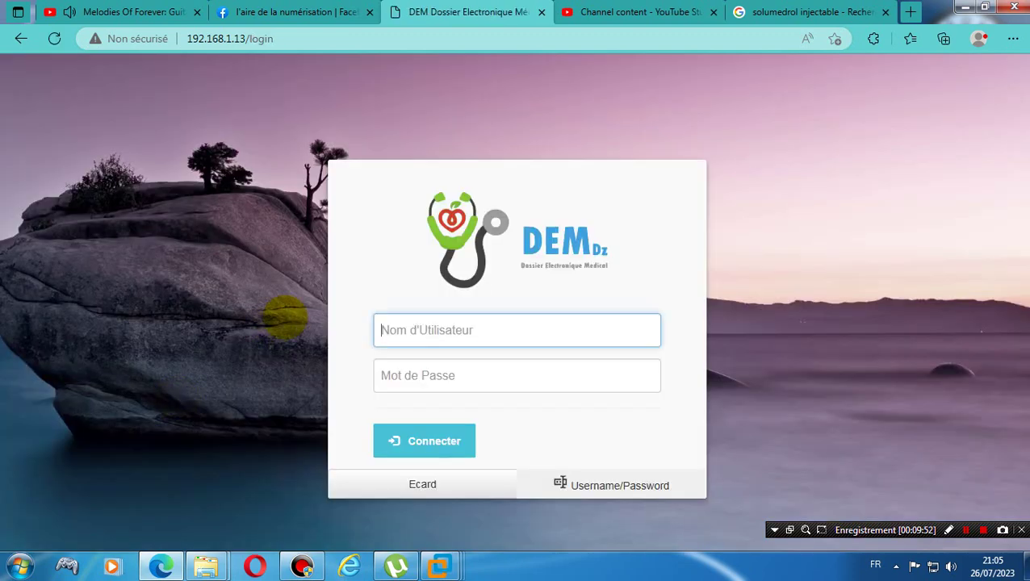
pyautogui.click(492, 329)
pyautogui.click(432, 131)
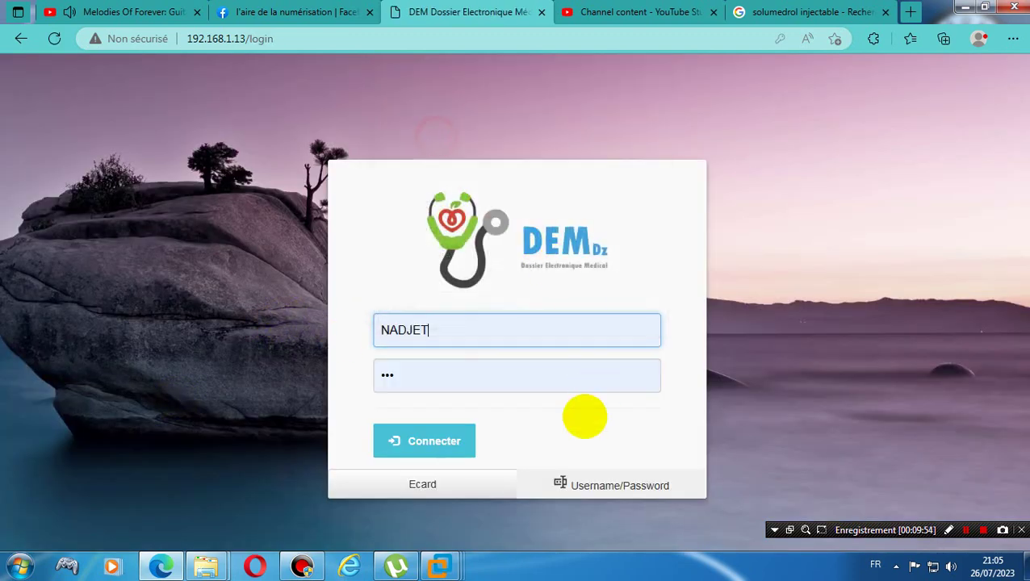
pyautogui.click(452, 441)
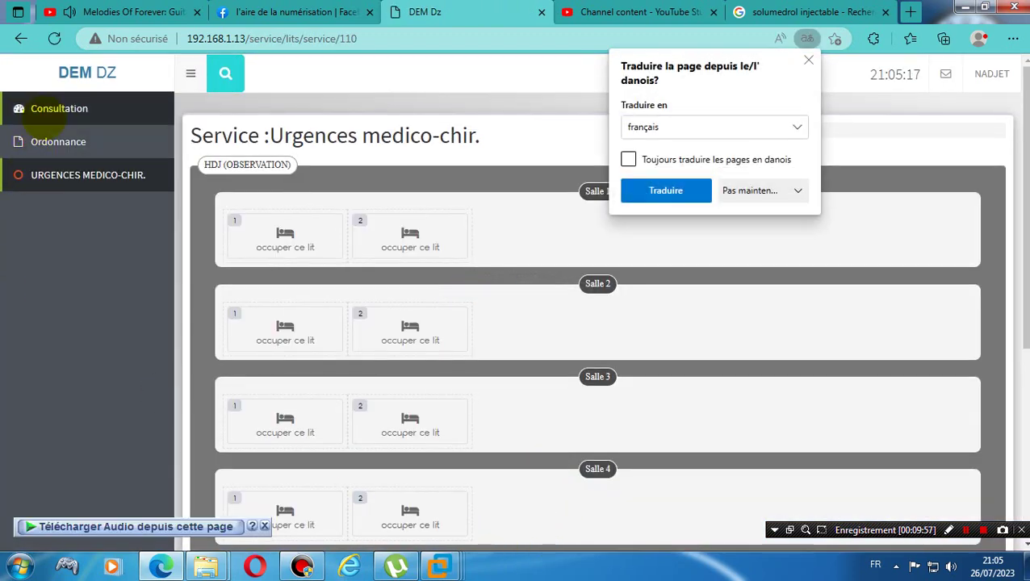
# Open the consultation waiting list, call patient number 1 and start the consultation.
pyautogui.click(46, 112)
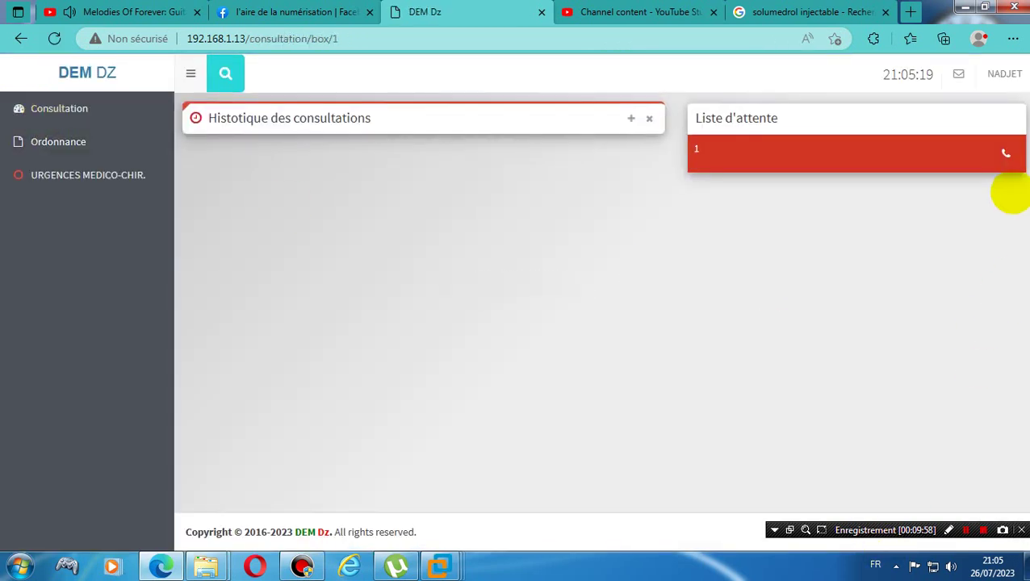
pyautogui.click(1007, 155)
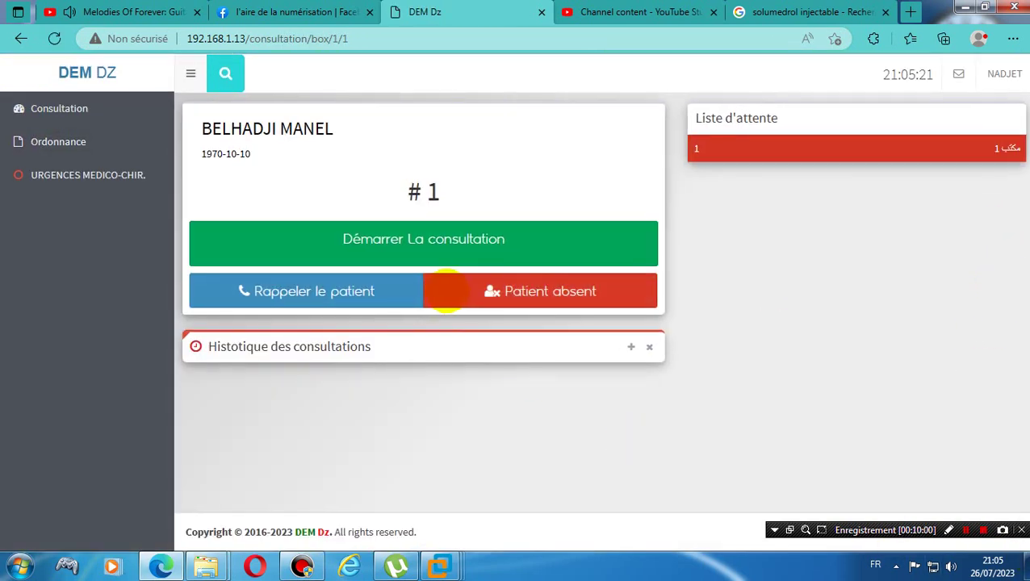
pyautogui.click(426, 228)
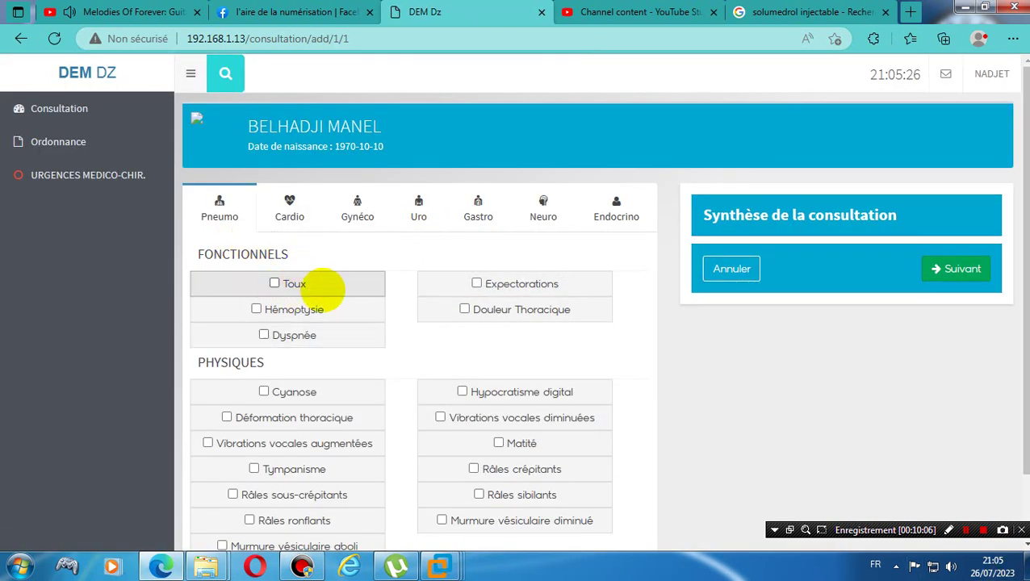
# Mark Toux among the Pneumo functional symptoms and set its duration to un jour.
pyautogui.scroll(-1, 323, 287)
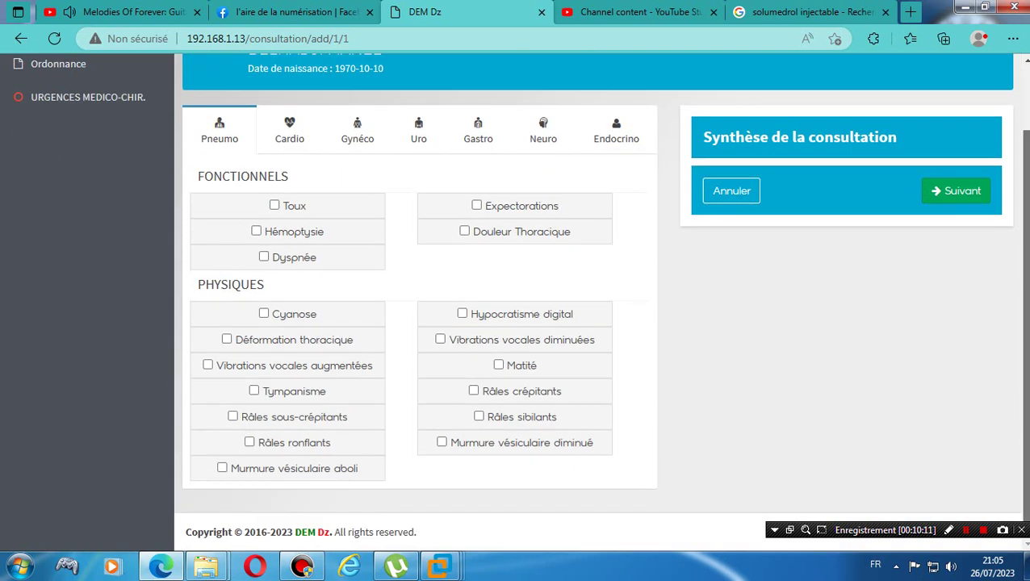
pyautogui.scroll(1, 350, 248)
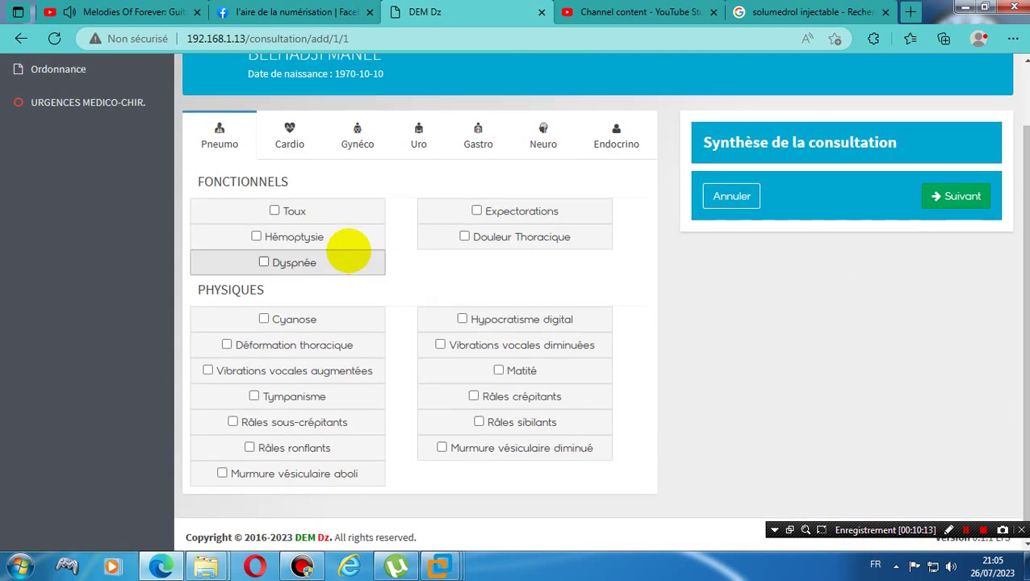
pyautogui.click(288, 210)
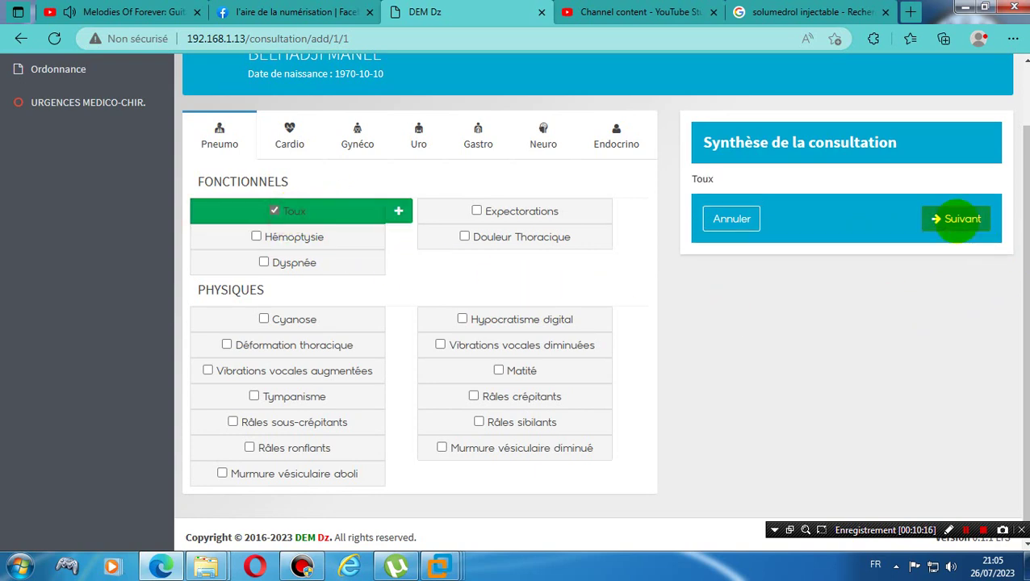
pyautogui.click(398, 210)
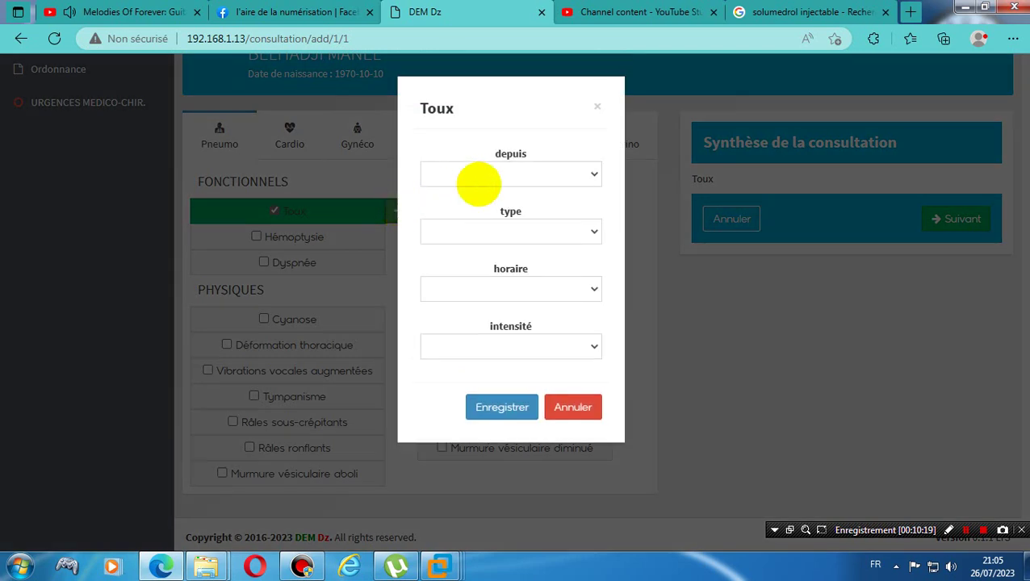
pyautogui.click(543, 175)
pyautogui.click(510, 212)
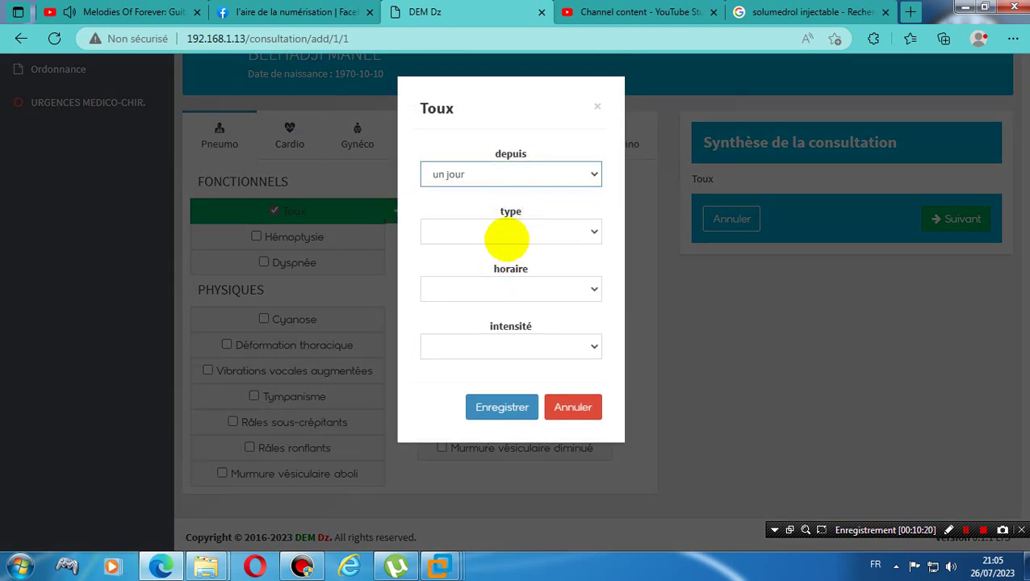
# Describe the cough as type Grasse, horaire Nocturne and intensité peu intense, save it and proceed to the consultation report.
pyautogui.click(509, 233)
pyautogui.click(491, 269)
pyautogui.click(483, 288)
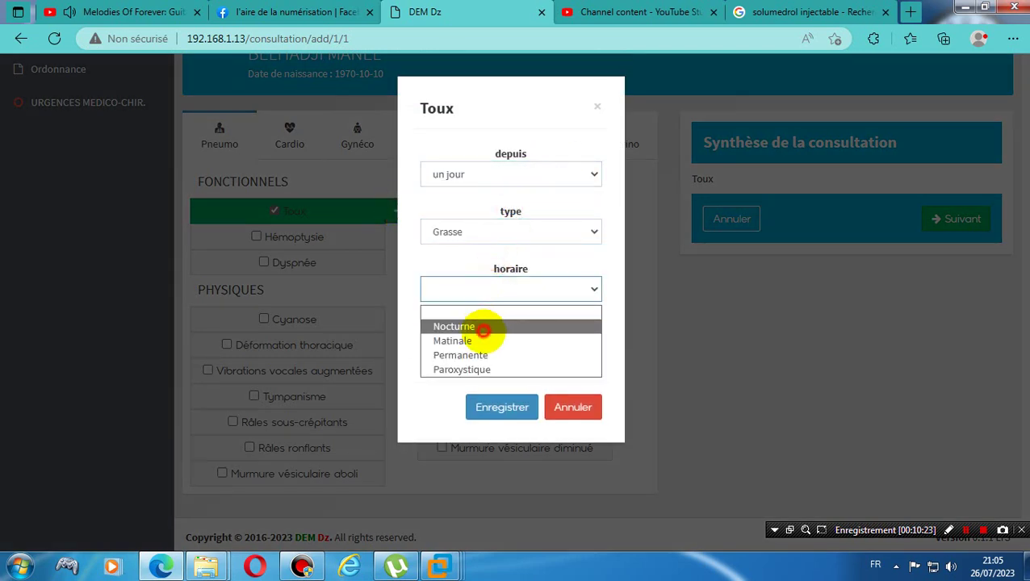
pyautogui.click(483, 325)
pyautogui.click(481, 338)
pyautogui.click(459, 384)
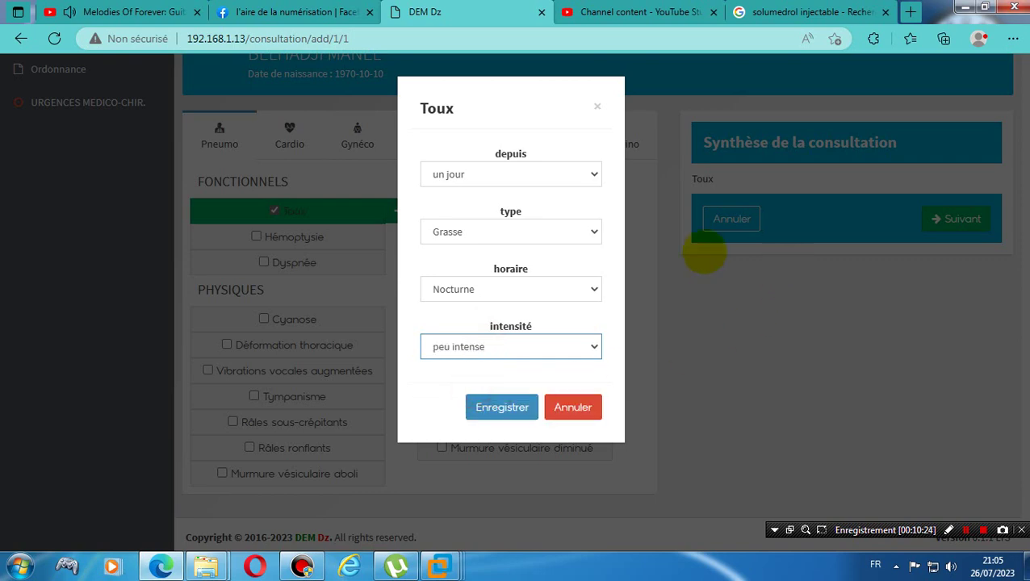
pyautogui.click(491, 409)
pyautogui.click(957, 217)
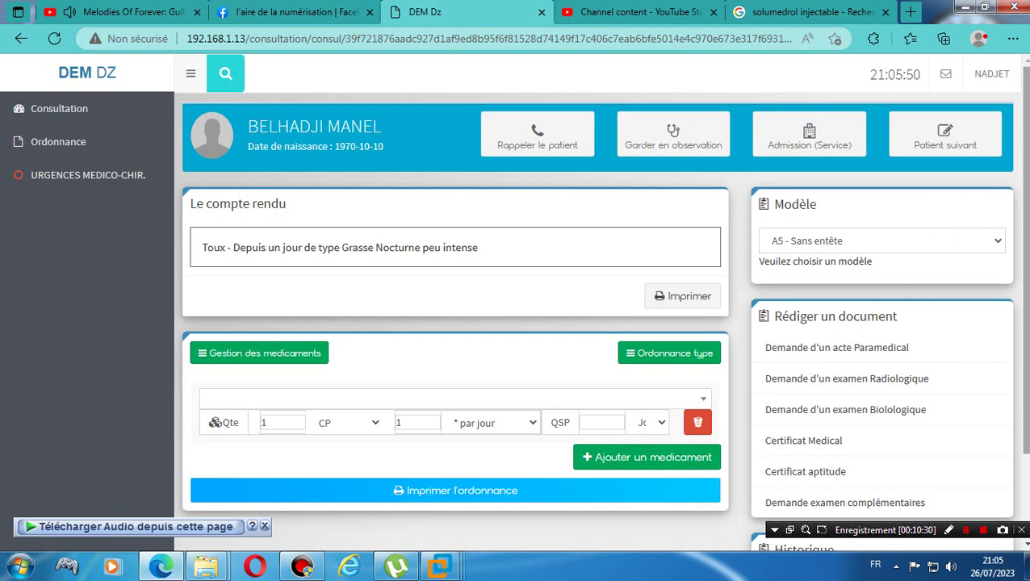
# Choose the A5 - Avec entête model and send a paramedical act request for INJECTION INTRA MUSCULAIRE solumedrol injectable.
pyautogui.click(825, 244)
pyautogui.click(840, 262)
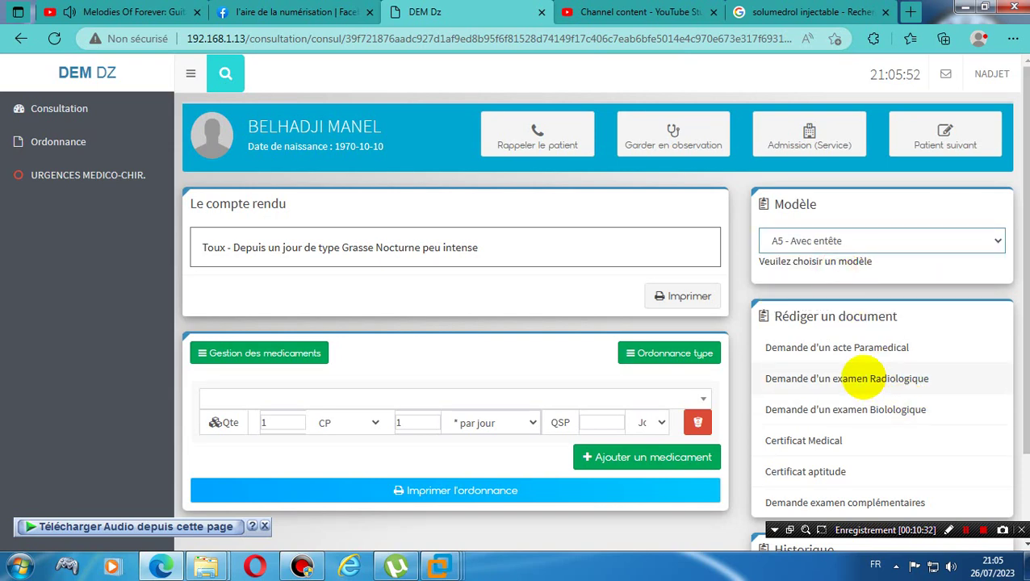
pyautogui.click(876, 346)
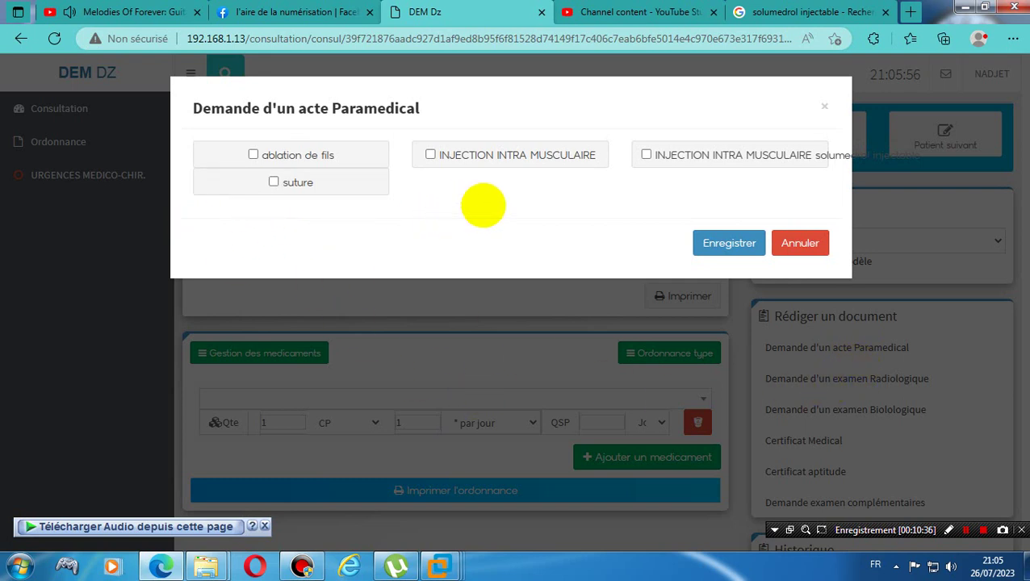
pyautogui.click(428, 155)
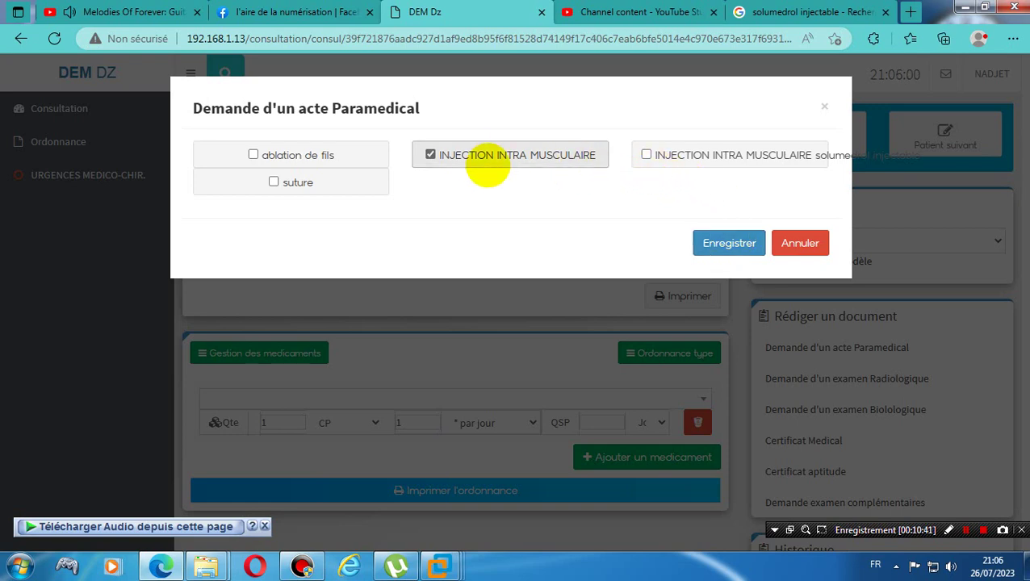
pyautogui.click(436, 155)
pyautogui.click(648, 154)
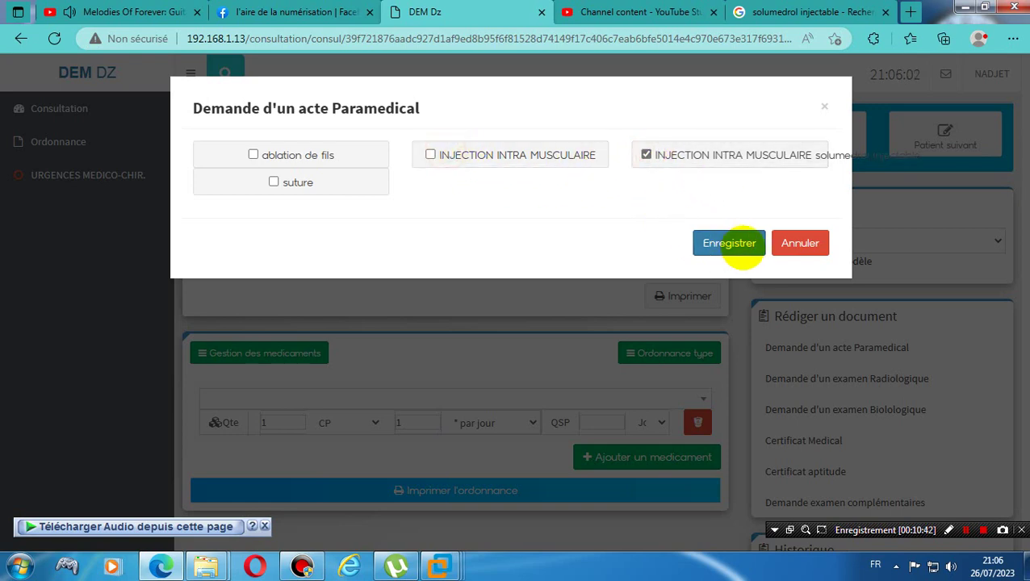
pyautogui.click(729, 243)
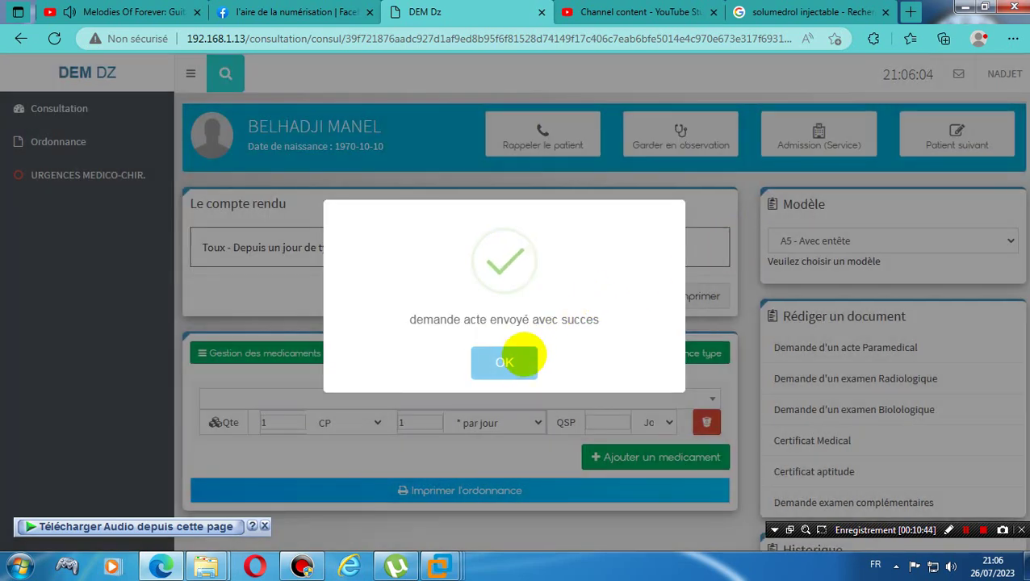
pyautogui.click(521, 359)
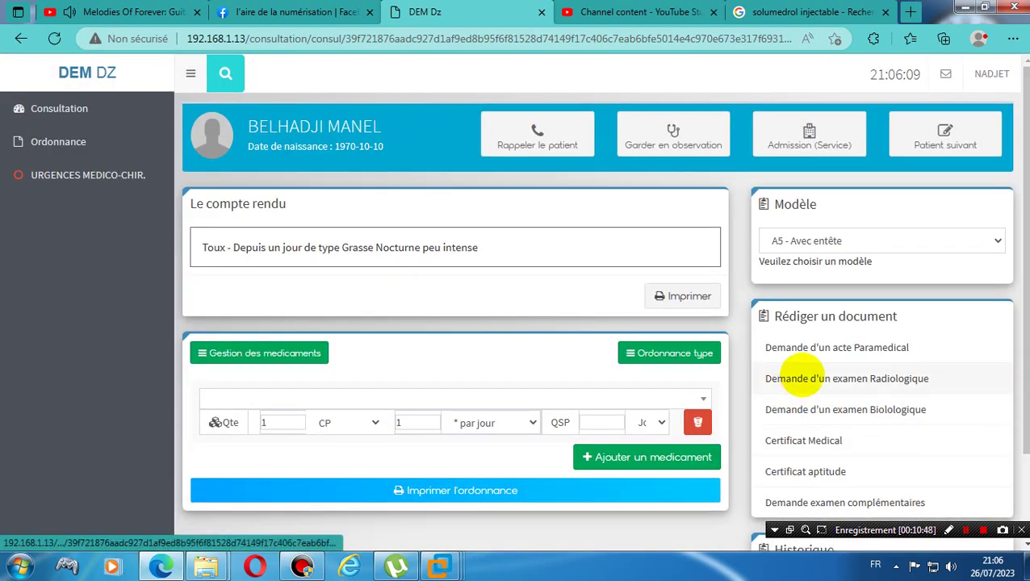
# Send a radiological exam request for A,S,P (f) with the hospital header included.
pyautogui.click(802, 378)
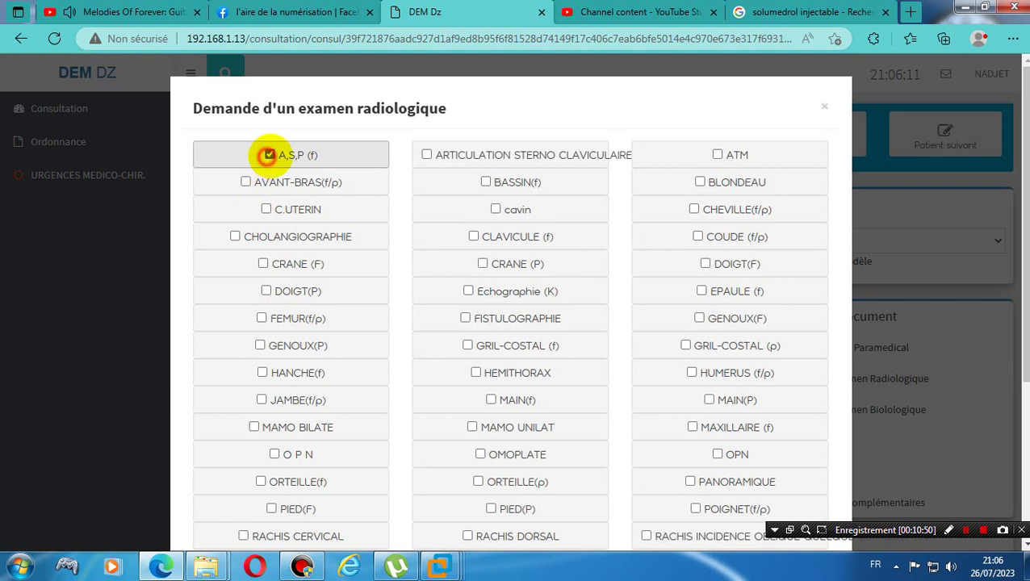
pyautogui.moveTo(1024, 331); pyautogui.dragTo(1024, 488)
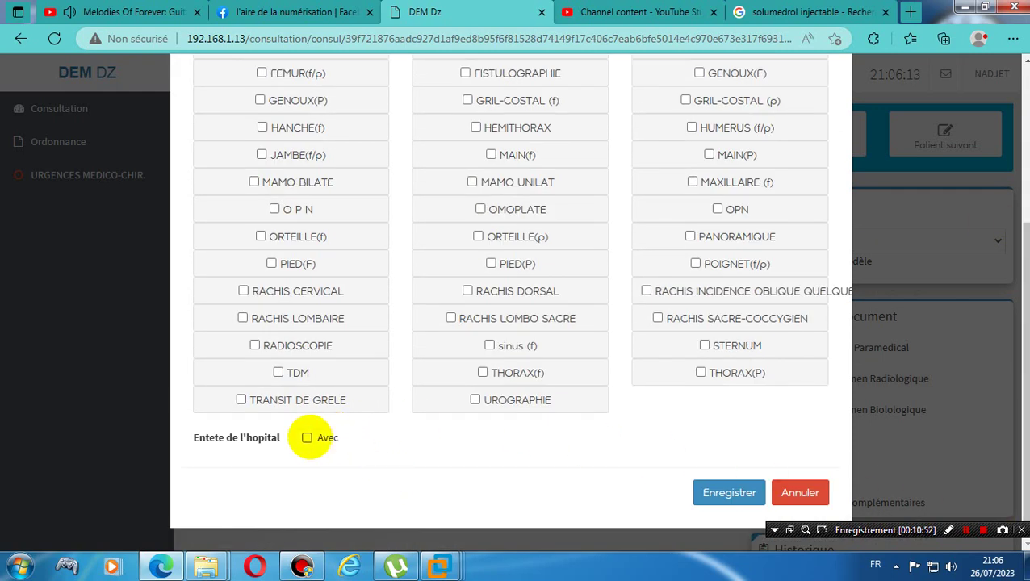
pyautogui.click(307, 438)
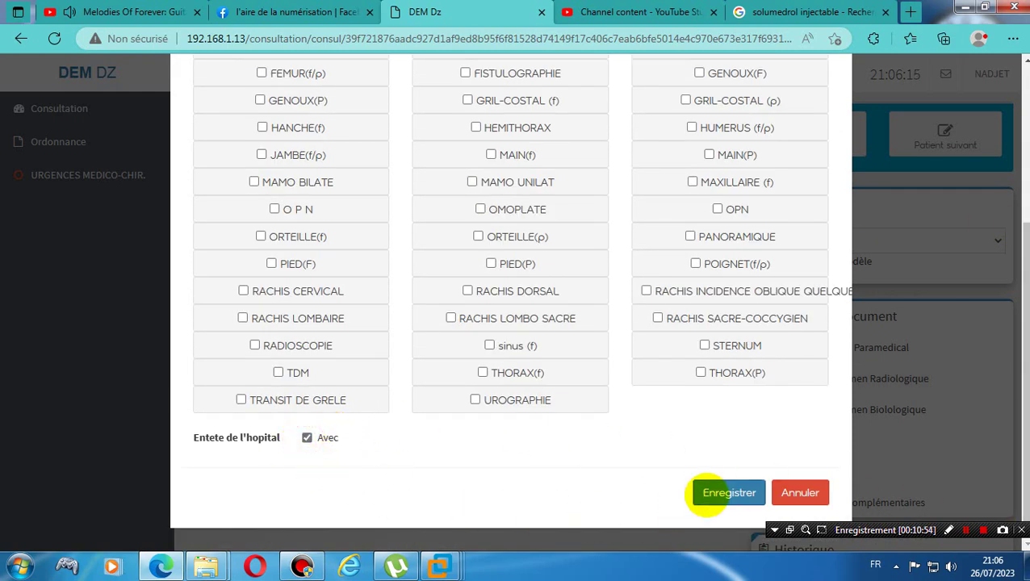
pyautogui.click(712, 493)
pyautogui.click(499, 362)
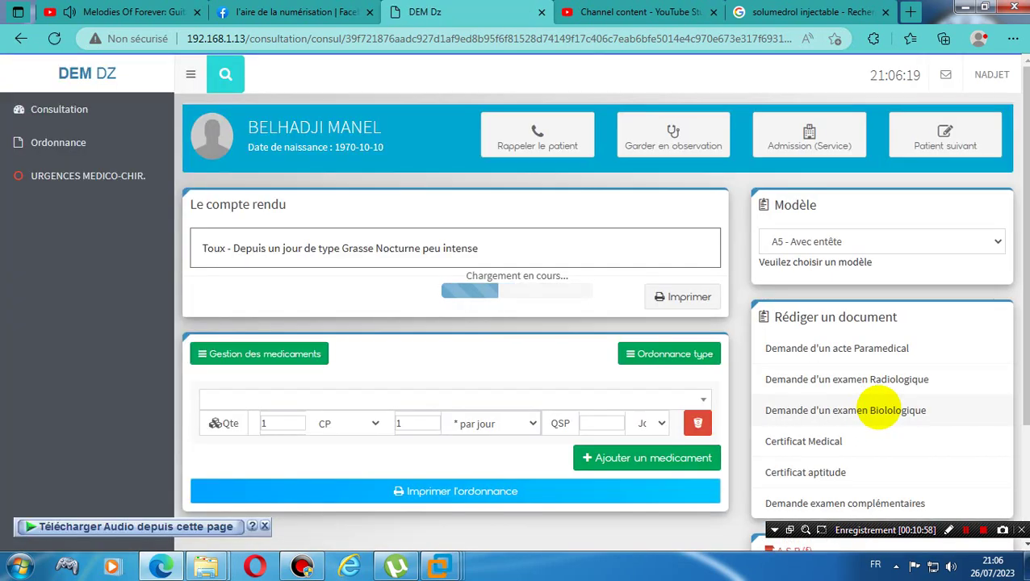
# Send a biological exam request for FNS and review the requests listed for the patient.
pyautogui.click(882, 410)
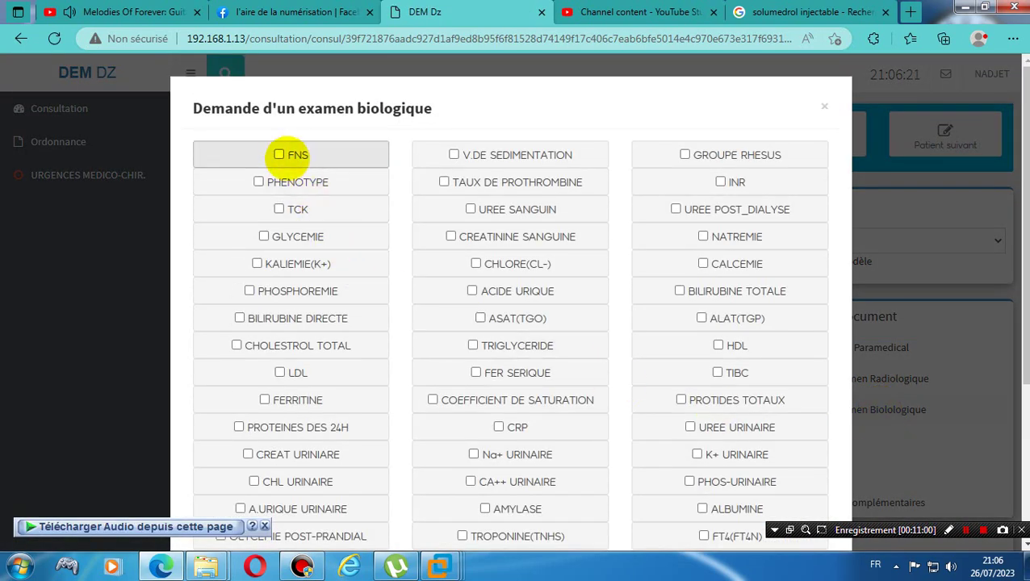
pyautogui.click(289, 155)
pyautogui.scroll(-4, 289, 155)
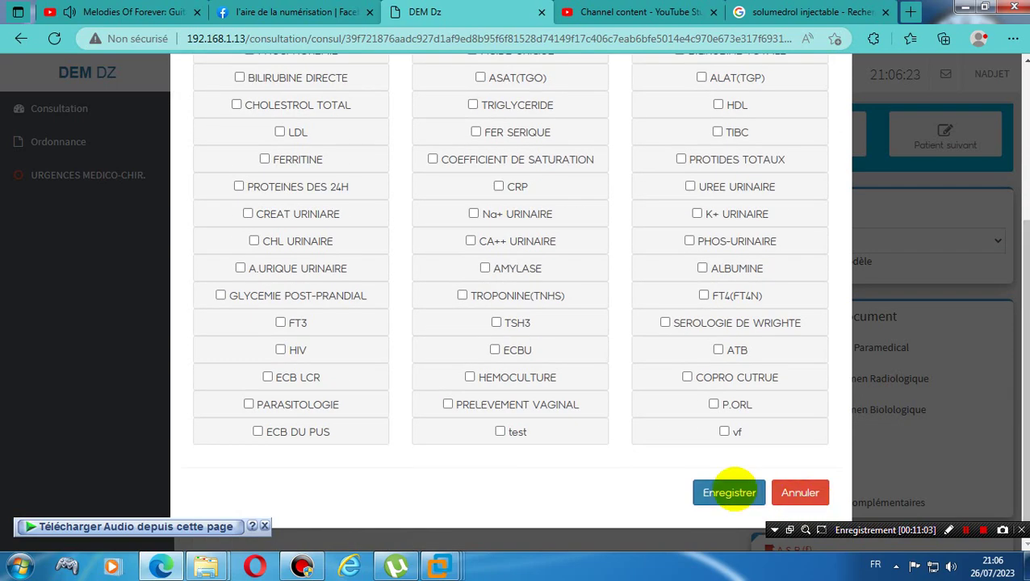
pyautogui.click(728, 490)
pyautogui.click(504, 366)
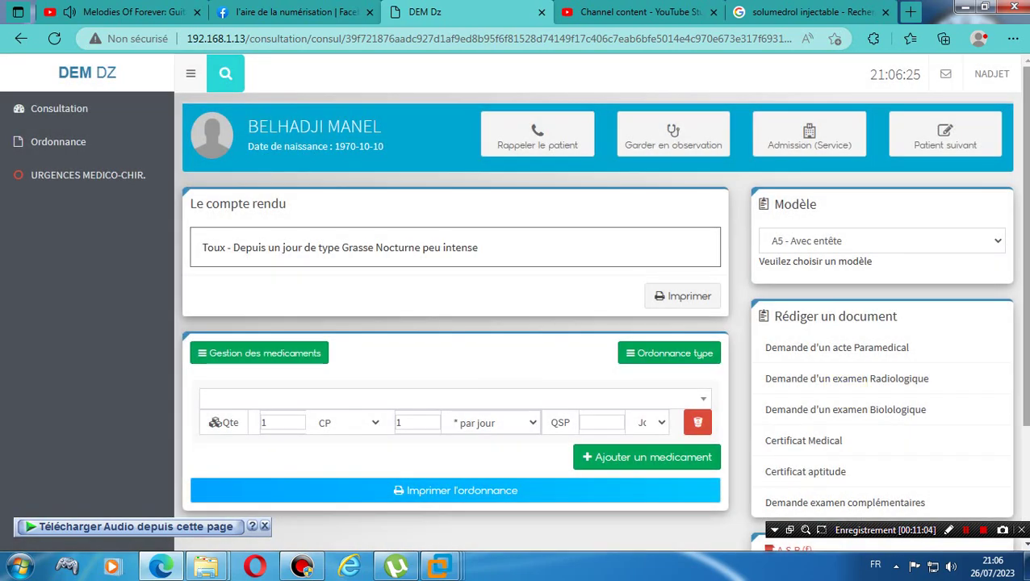
pyautogui.scroll(-2, 504, 365)
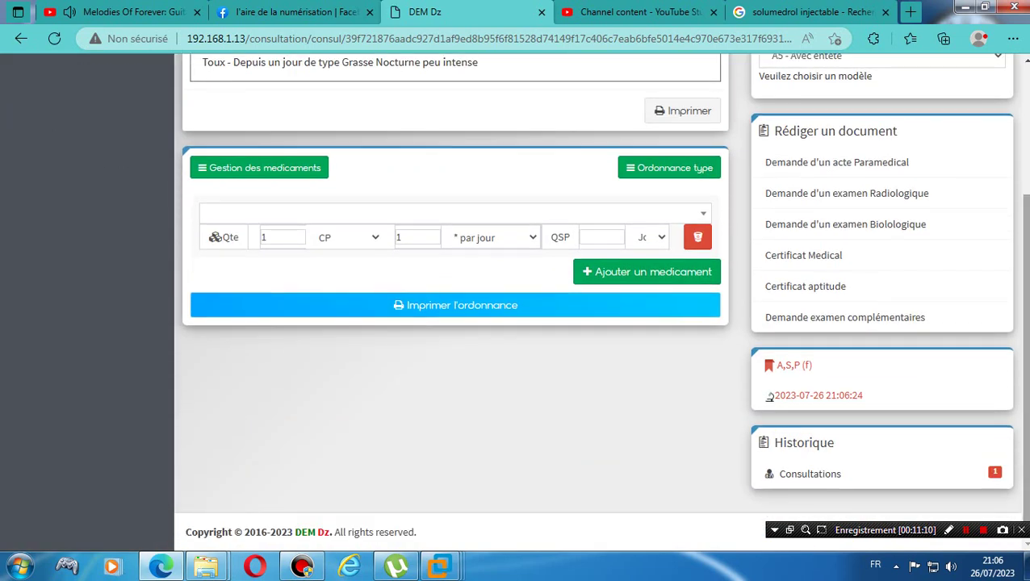
pyautogui.scroll(3, 516, 323)
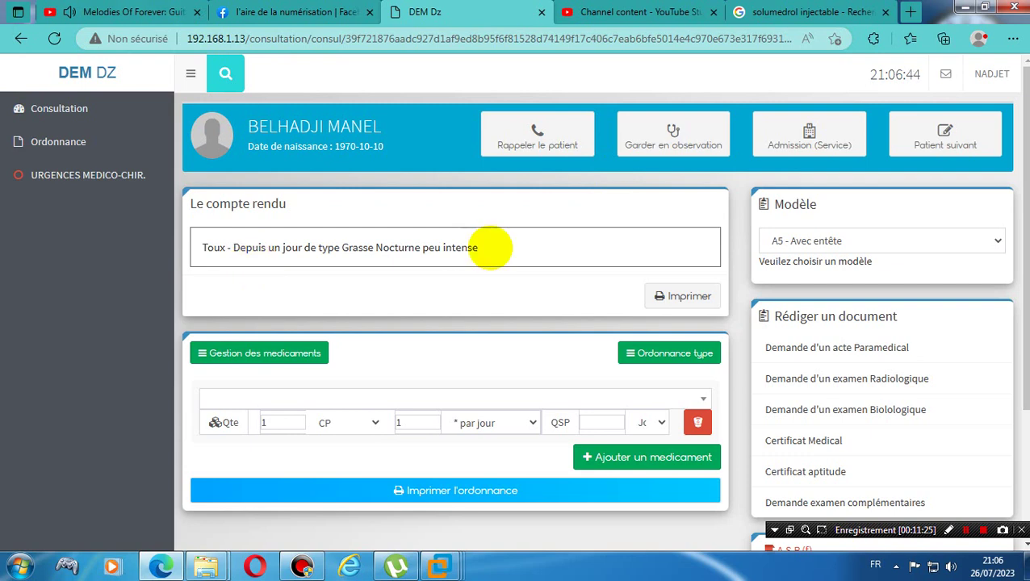
# Log out of the doctor's account and log in to the nurse's account with its saved username and password.
pyautogui.click(1002, 71)
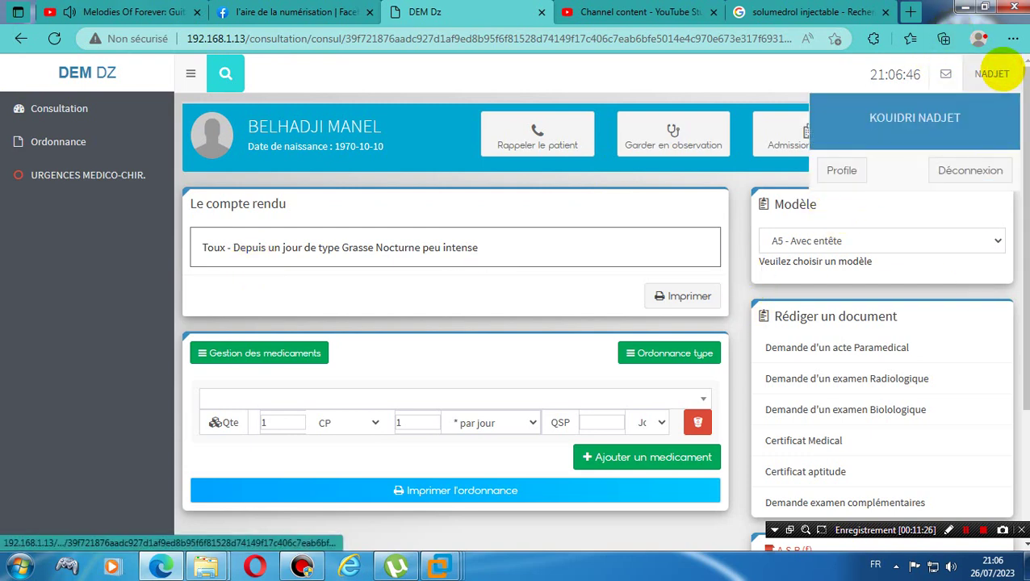
pyautogui.click(968, 171)
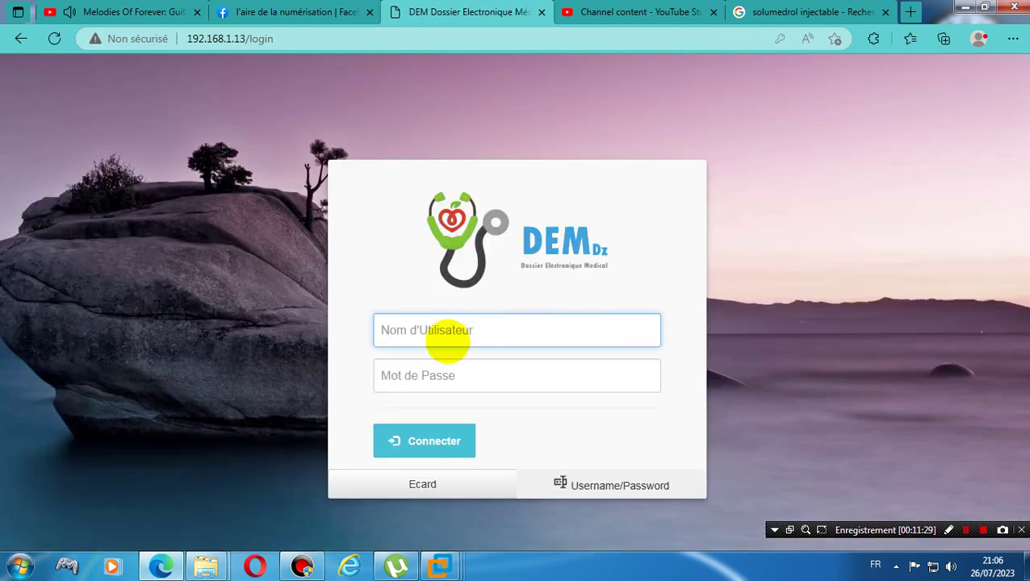
pyautogui.click(447, 340)
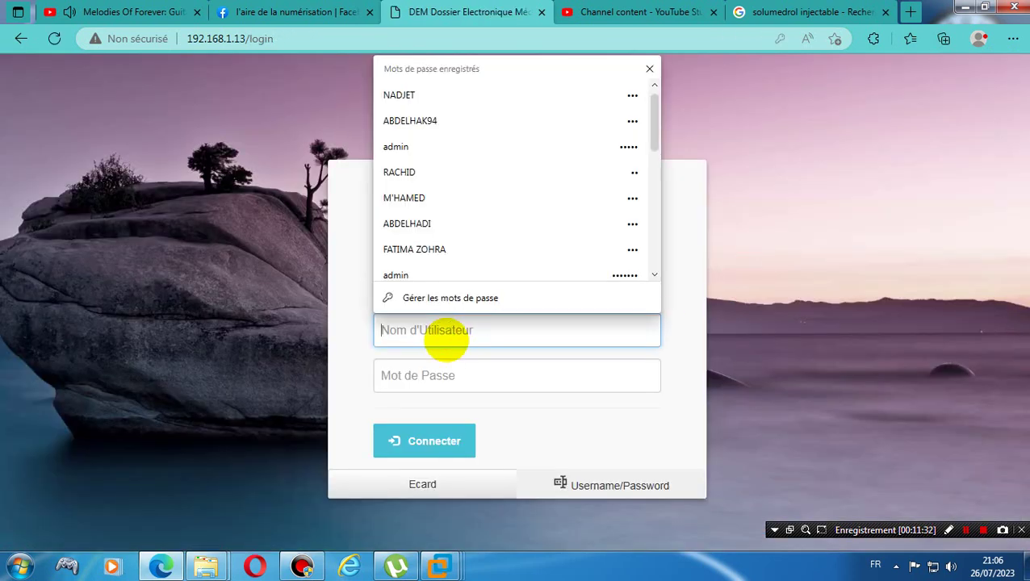
pyautogui.write('m')
pyautogui.click(555, 131)
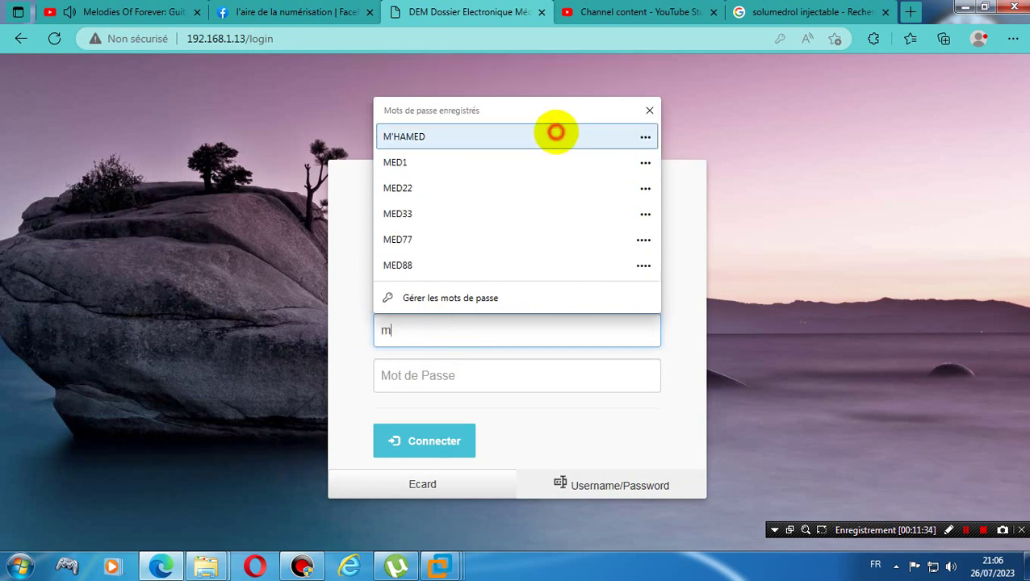
pyautogui.click(436, 441)
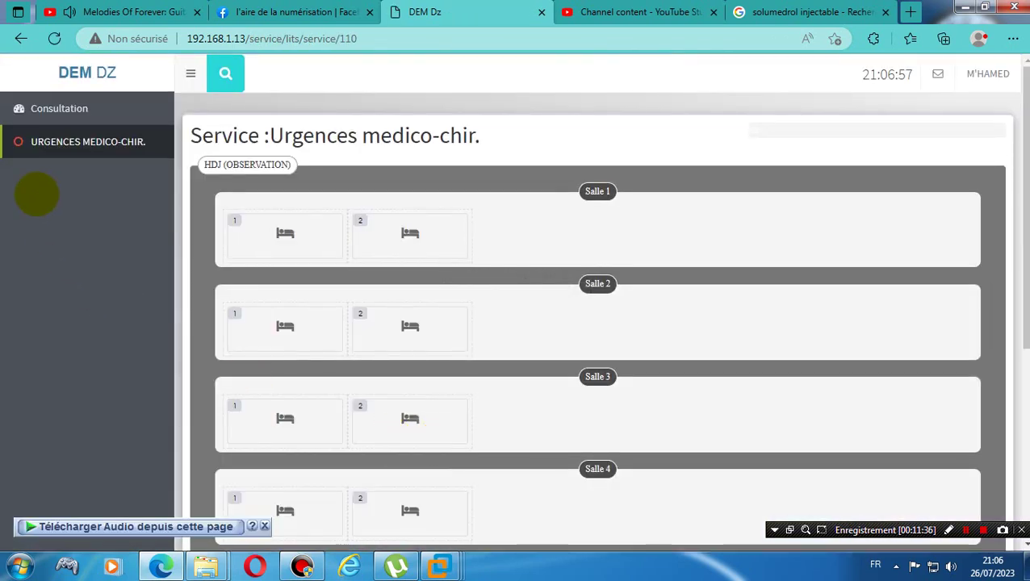
# Open the patient with the requested solumedrol injection from the consultation page and start adding an act.
pyautogui.click(49, 111)
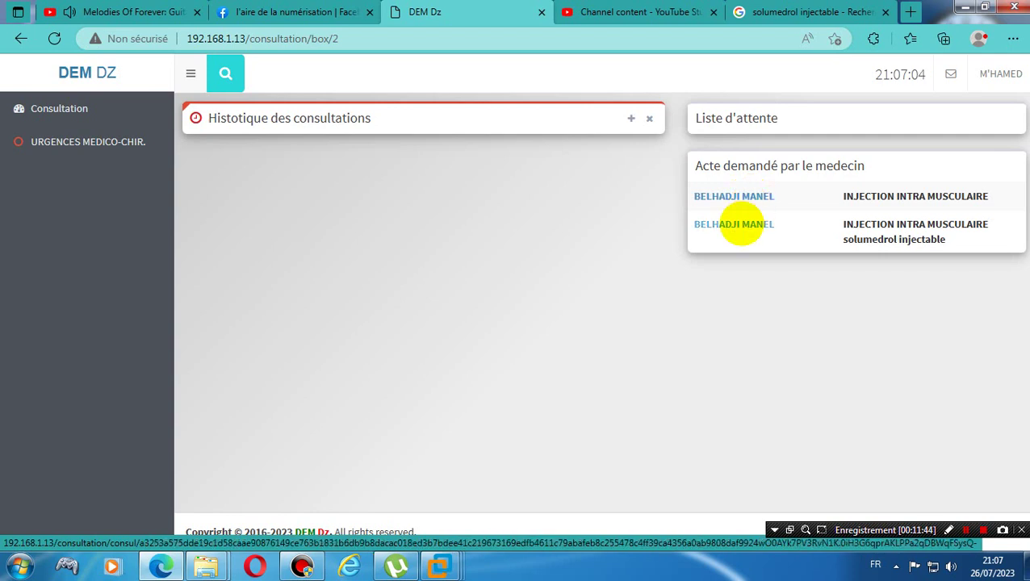
pyautogui.click(739, 224)
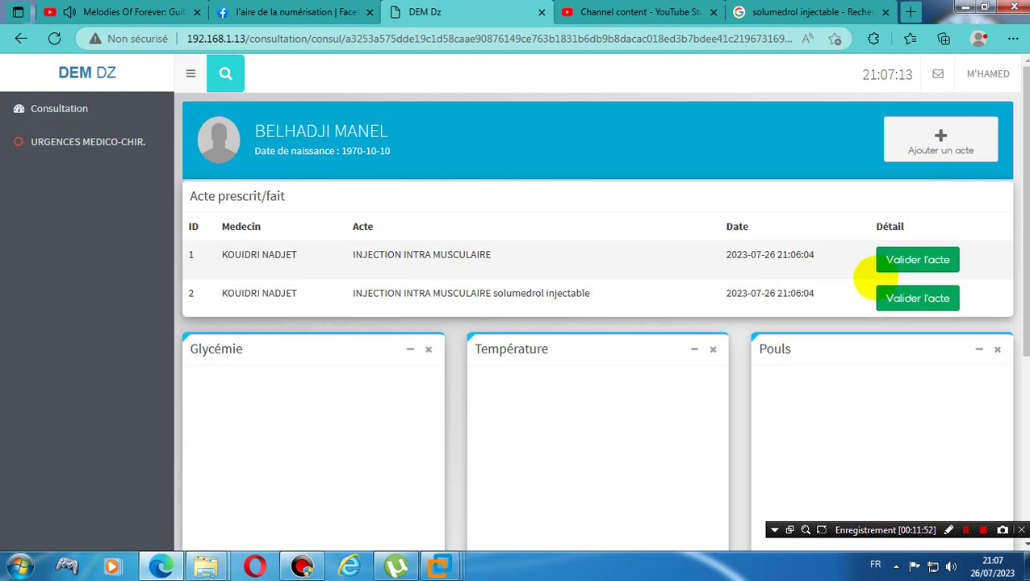
pyautogui.click(943, 152)
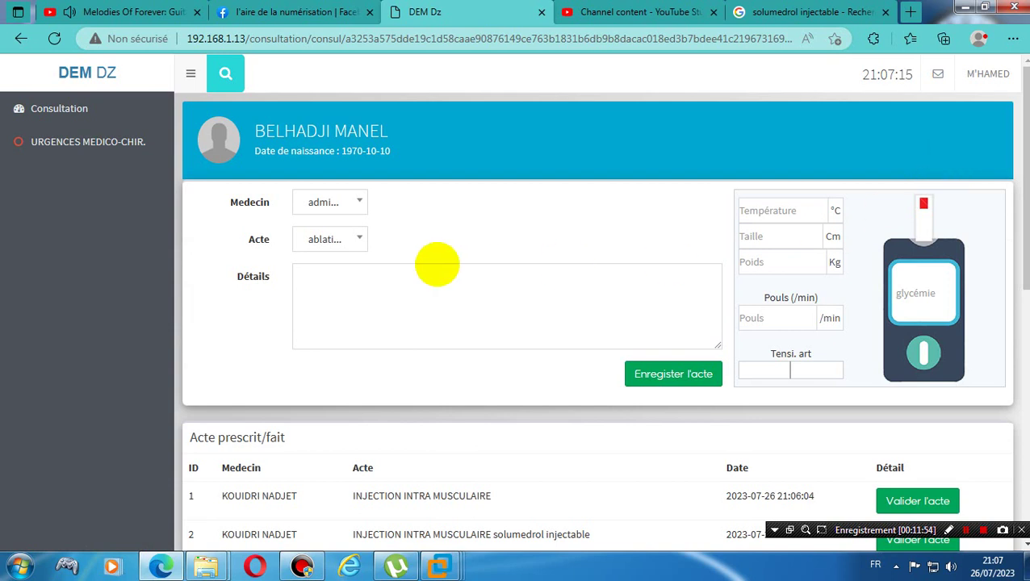
# Select the prescribing doctor for the new act and enter a temperature of 37 °C, height of 170 cm and weight of 60 kg.
pyautogui.click(361, 203)
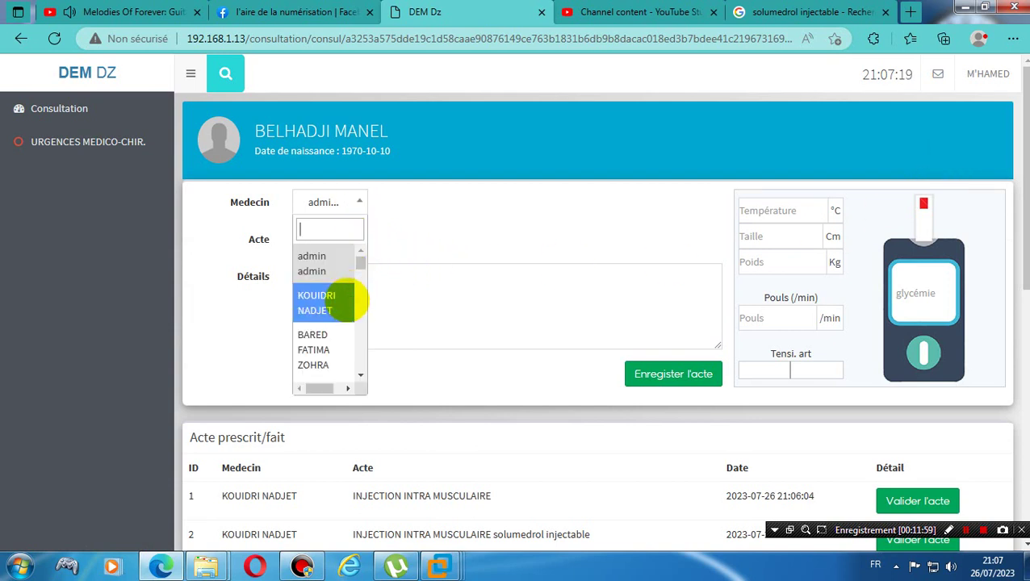
pyautogui.click(343, 302)
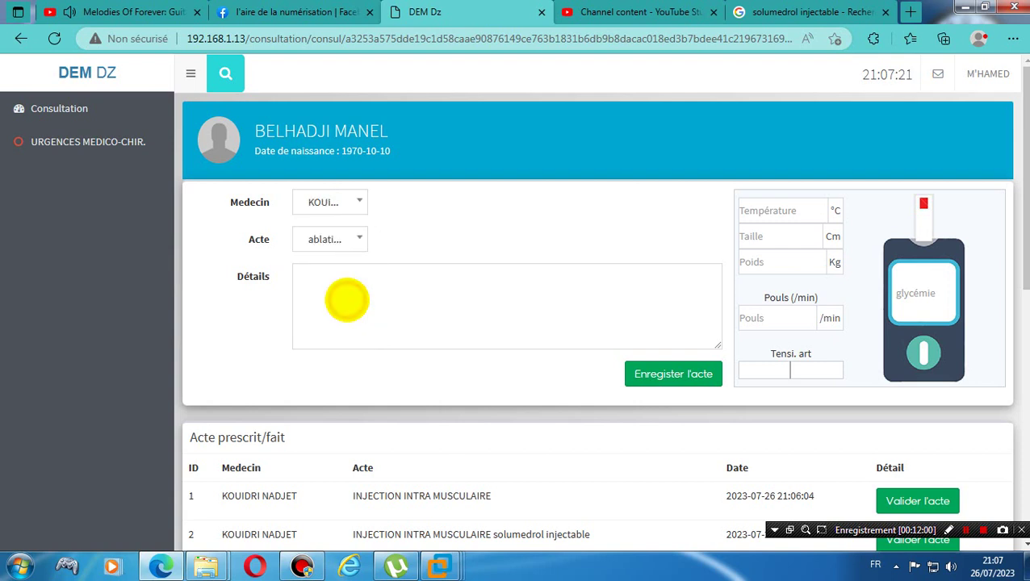
pyautogui.click(778, 216)
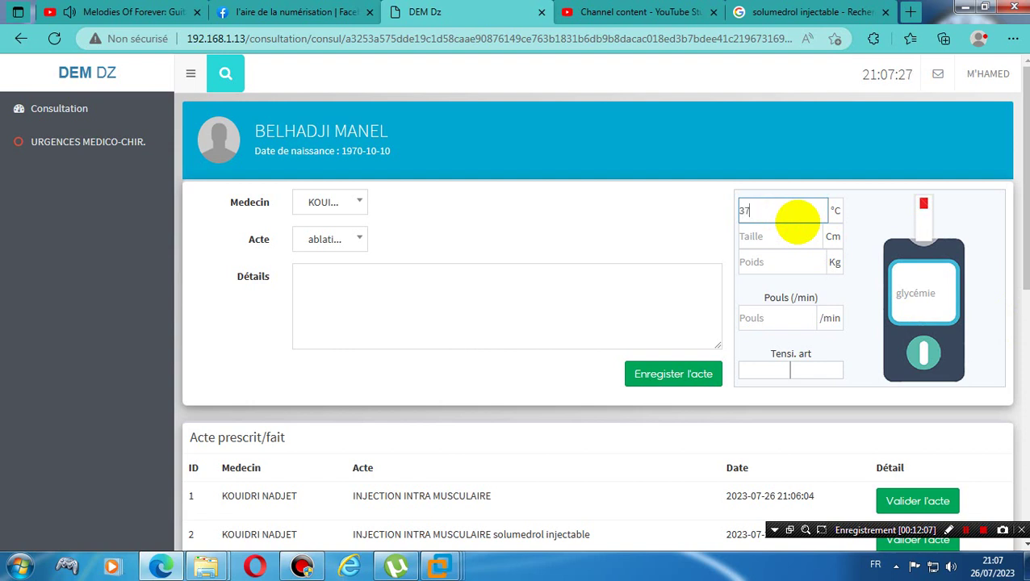
pyautogui.click(791, 238)
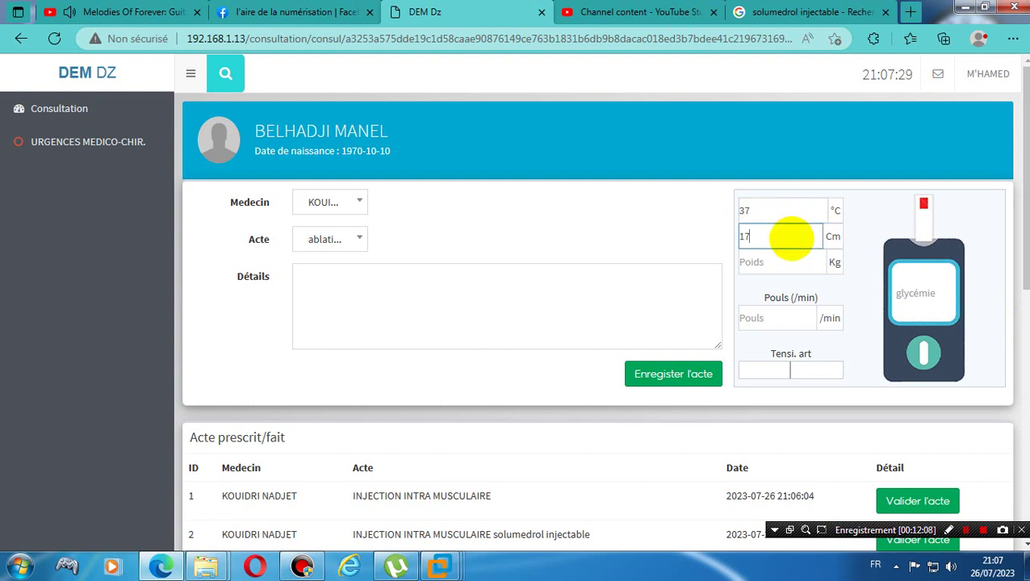
pyautogui.click(795, 263)
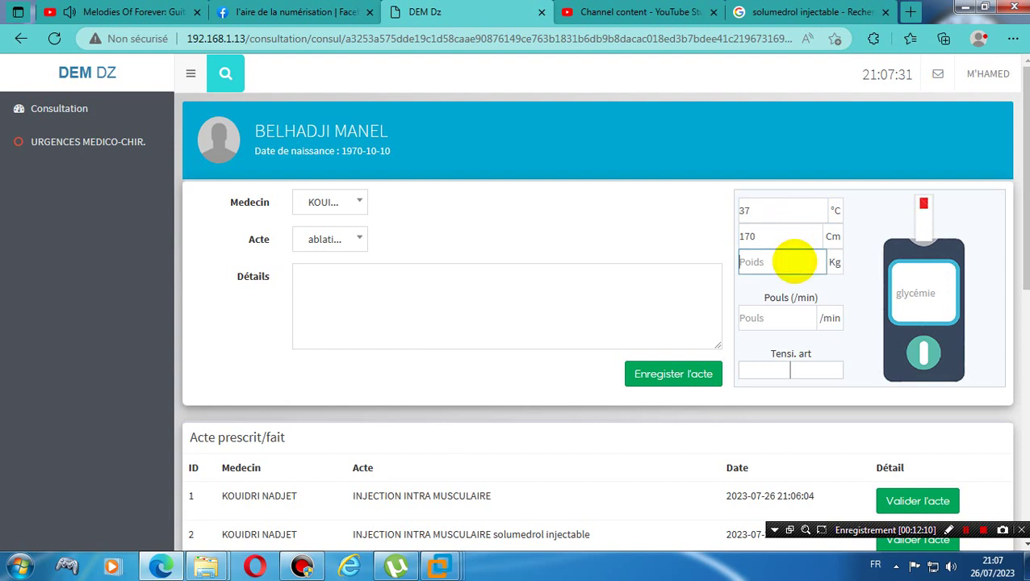
pyautogui.write('60')
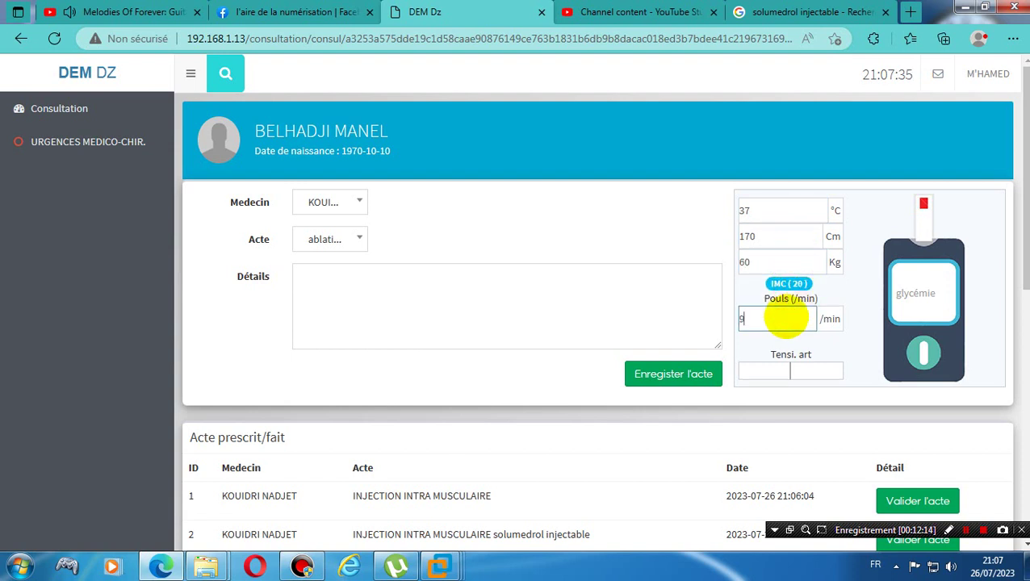
# Enter a pulse of 90/min and a blood pressure of 12/07, and save the "ablation de fils" act.
pyautogui.click(784, 319)
pyautogui.write('90')
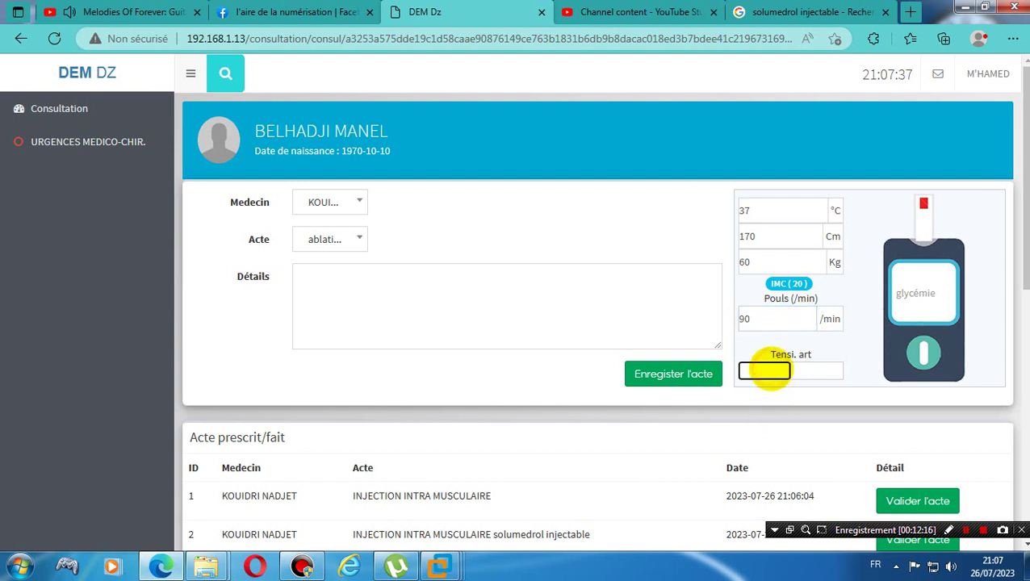
pyautogui.moveTo(768, 375); pyautogui.dragTo(741, 377)
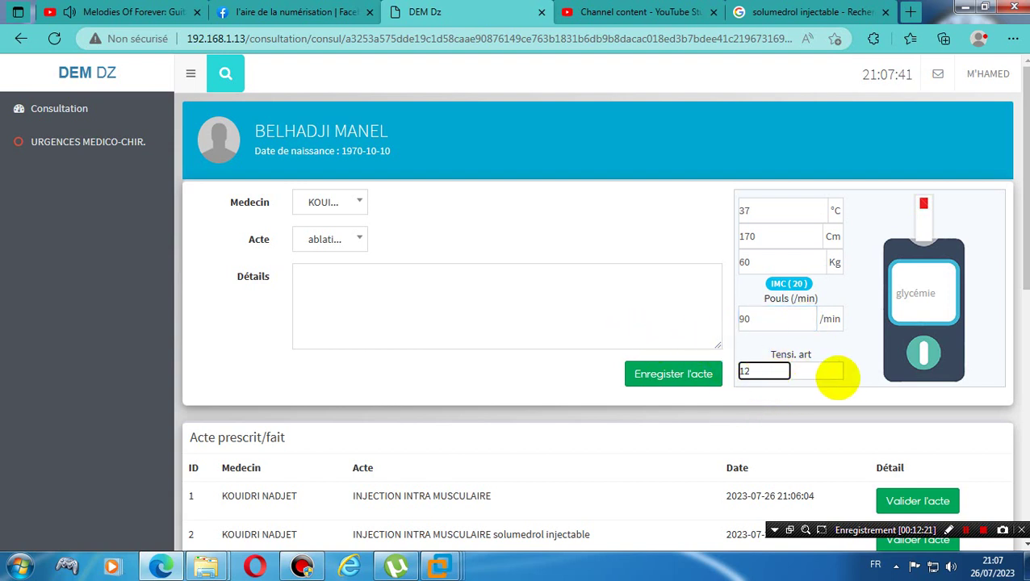
pyautogui.click(821, 365)
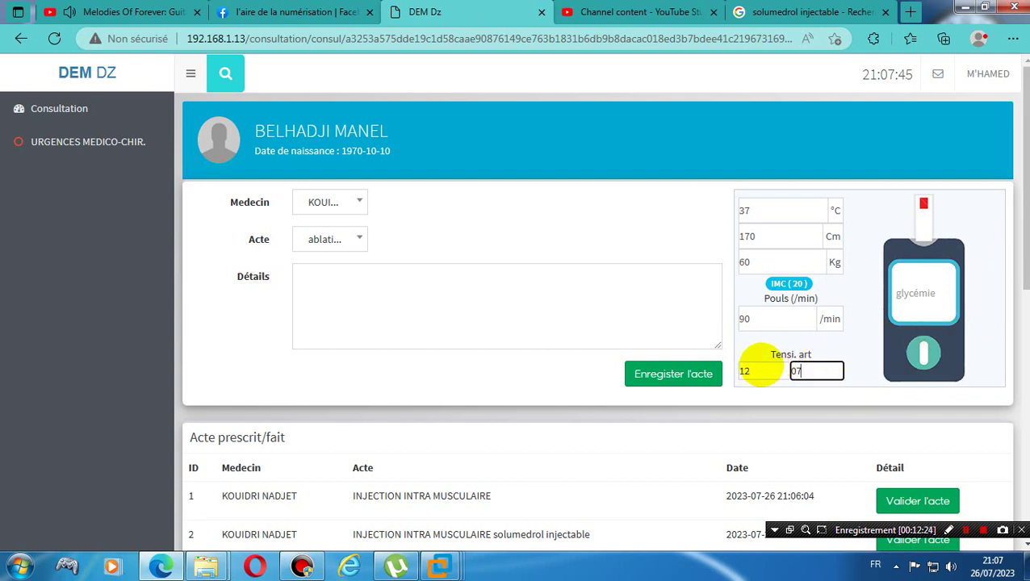
pyautogui.click(684, 365)
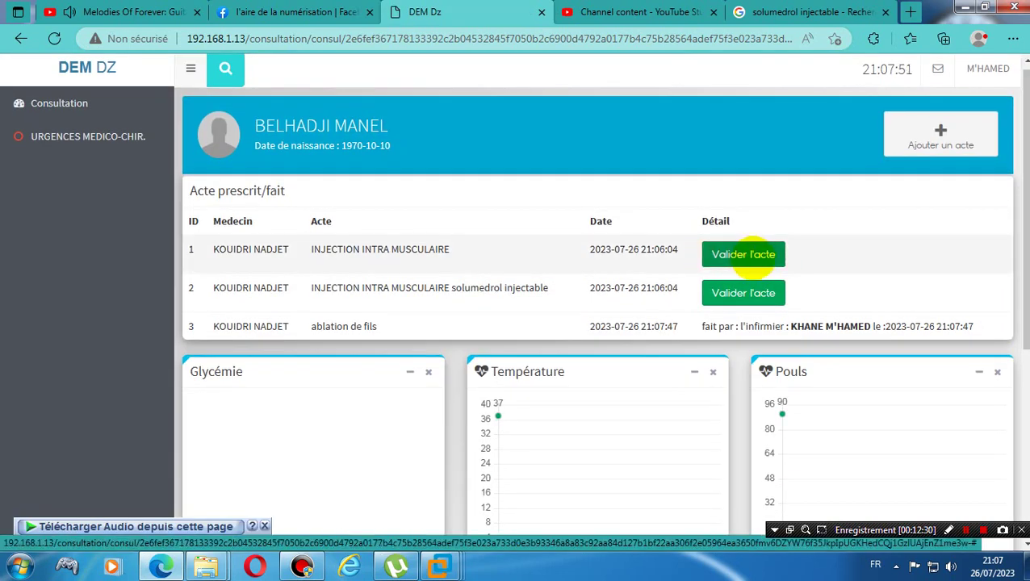
# Validate the patient's prescribed INJECTION INTRA MUSCULAIRE acts as performed by the nurse.
pyautogui.click(751, 255)
pyautogui.click(554, 388)
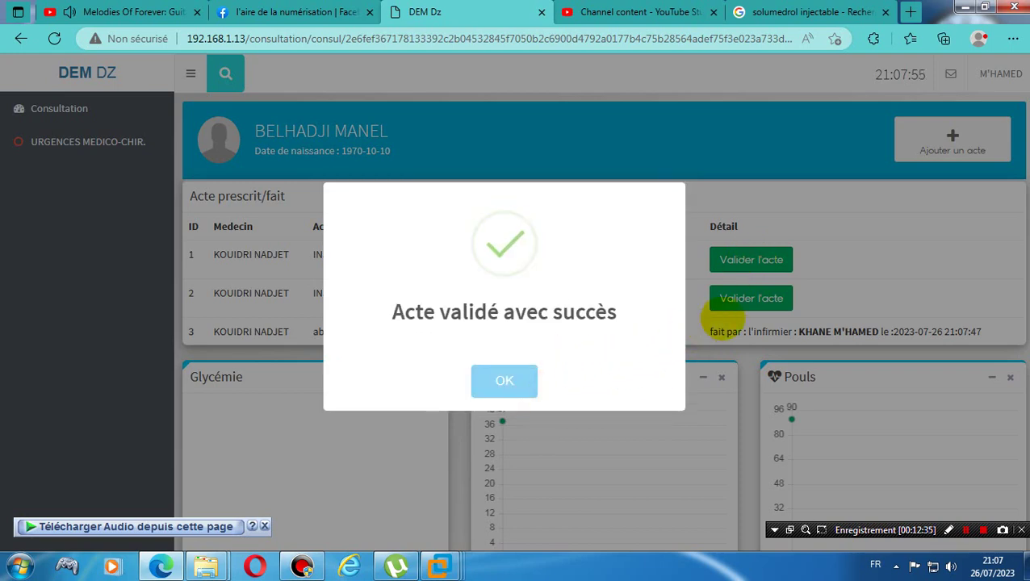
pyautogui.click(529, 381)
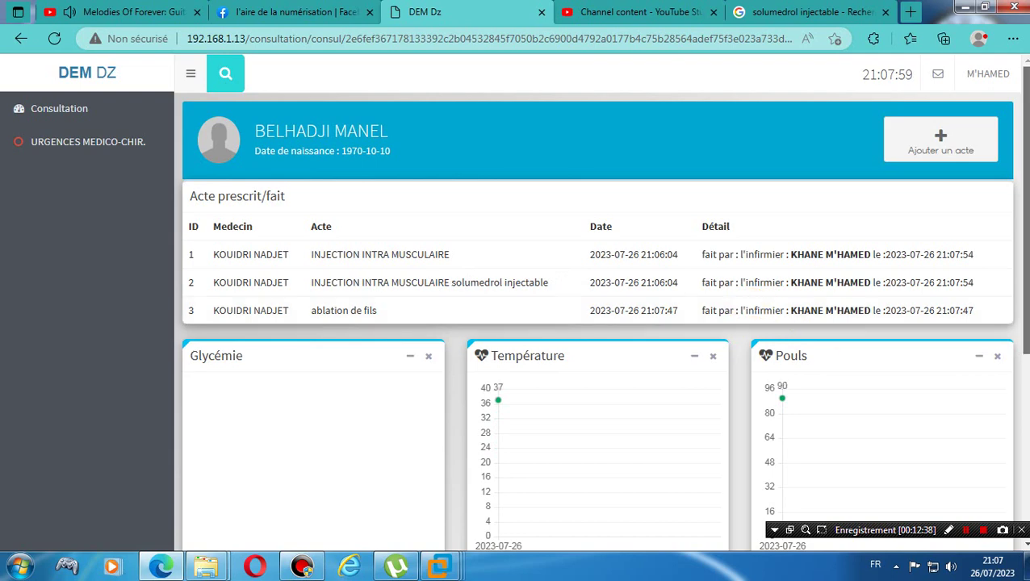
# Review the patient's completed acts and vital-sign charts, and log out of the nurse's account.
pyautogui.scroll(-4, 197, 279)
pyautogui.scroll(4, 197, 279)
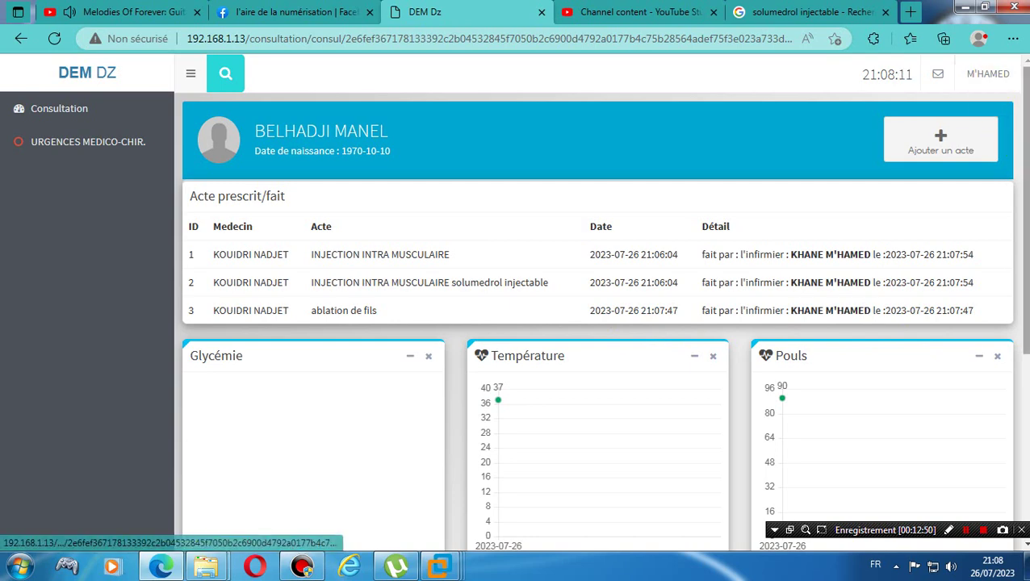
pyautogui.scroll(-4, 597, 323)
pyautogui.scroll(2, 597, 323)
pyautogui.scroll(2, 597, 323)
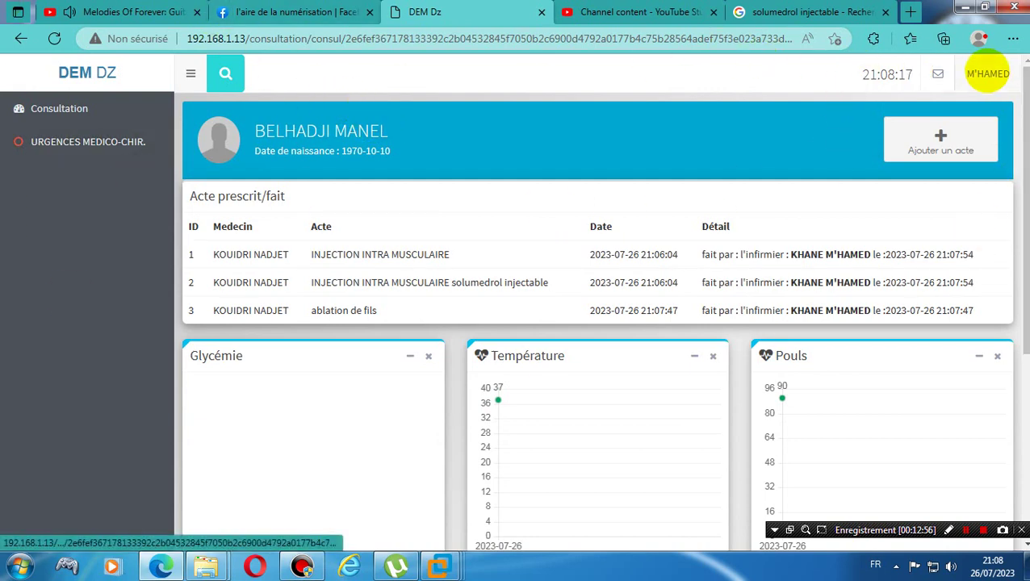
pyautogui.click(989, 74)
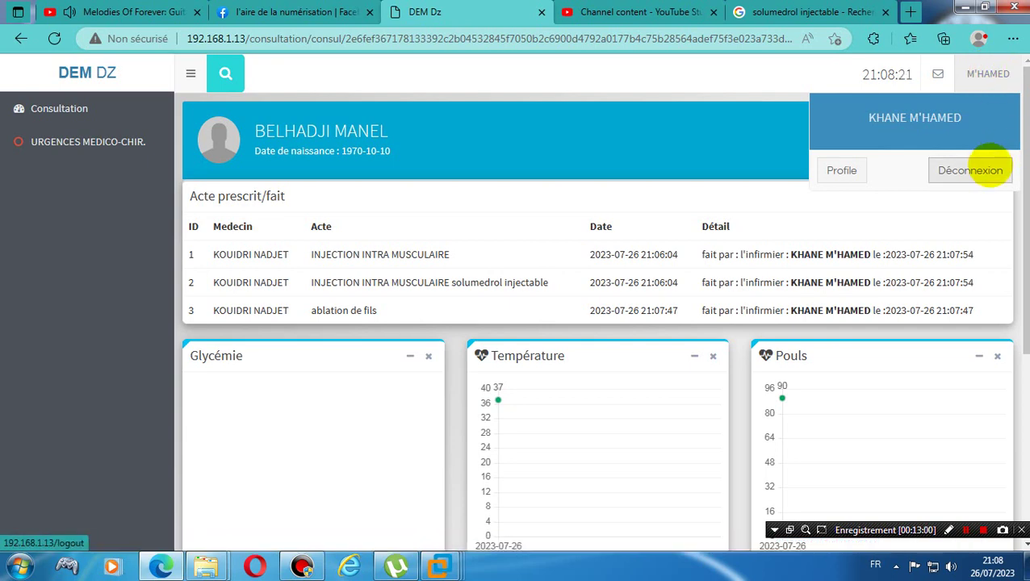
pyautogui.click(987, 169)
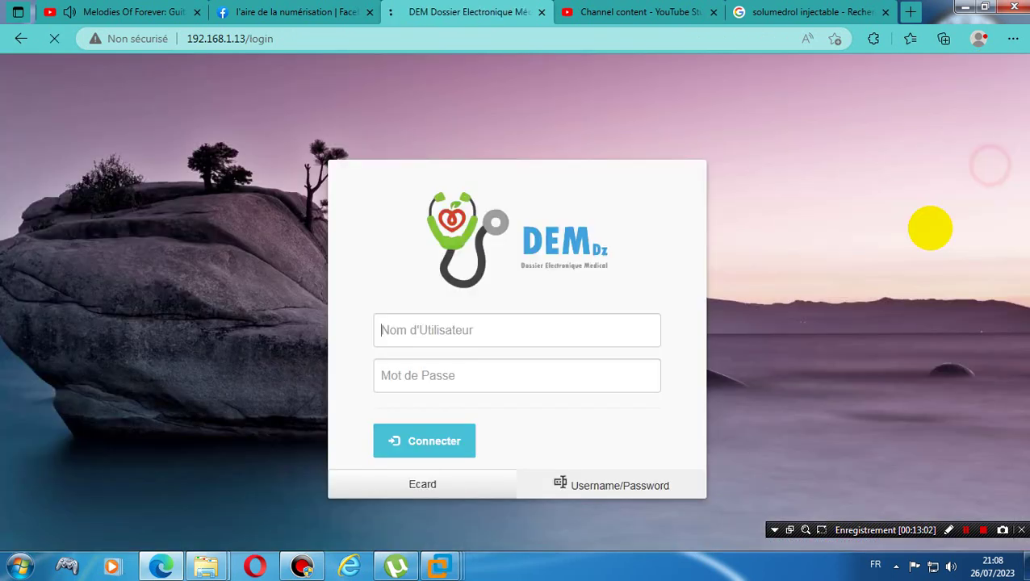